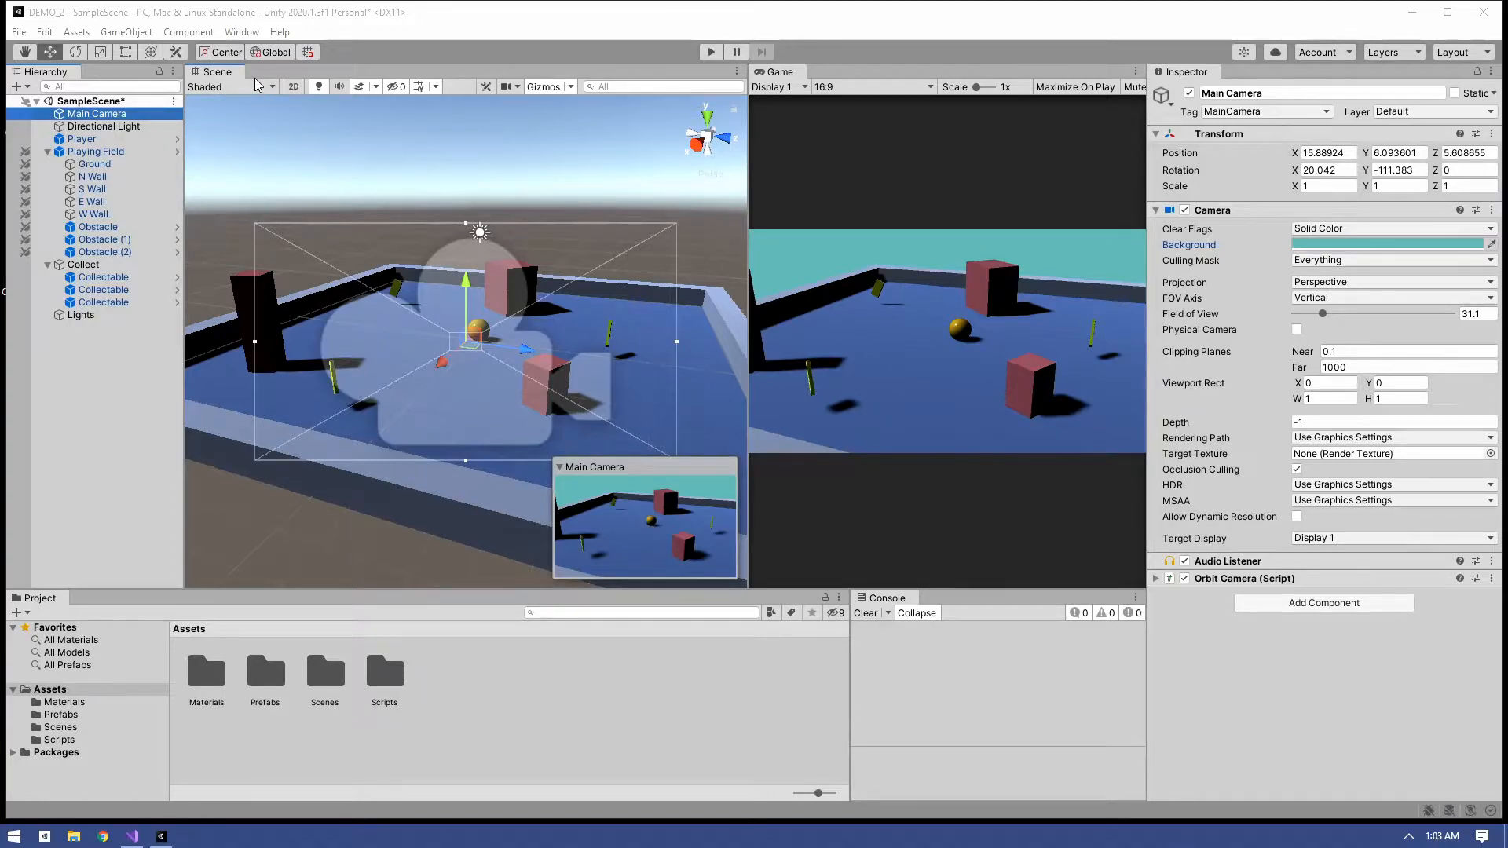
Open the Lighting window, dock it beside the Inspector and show its Environment settings.
click(240, 34)
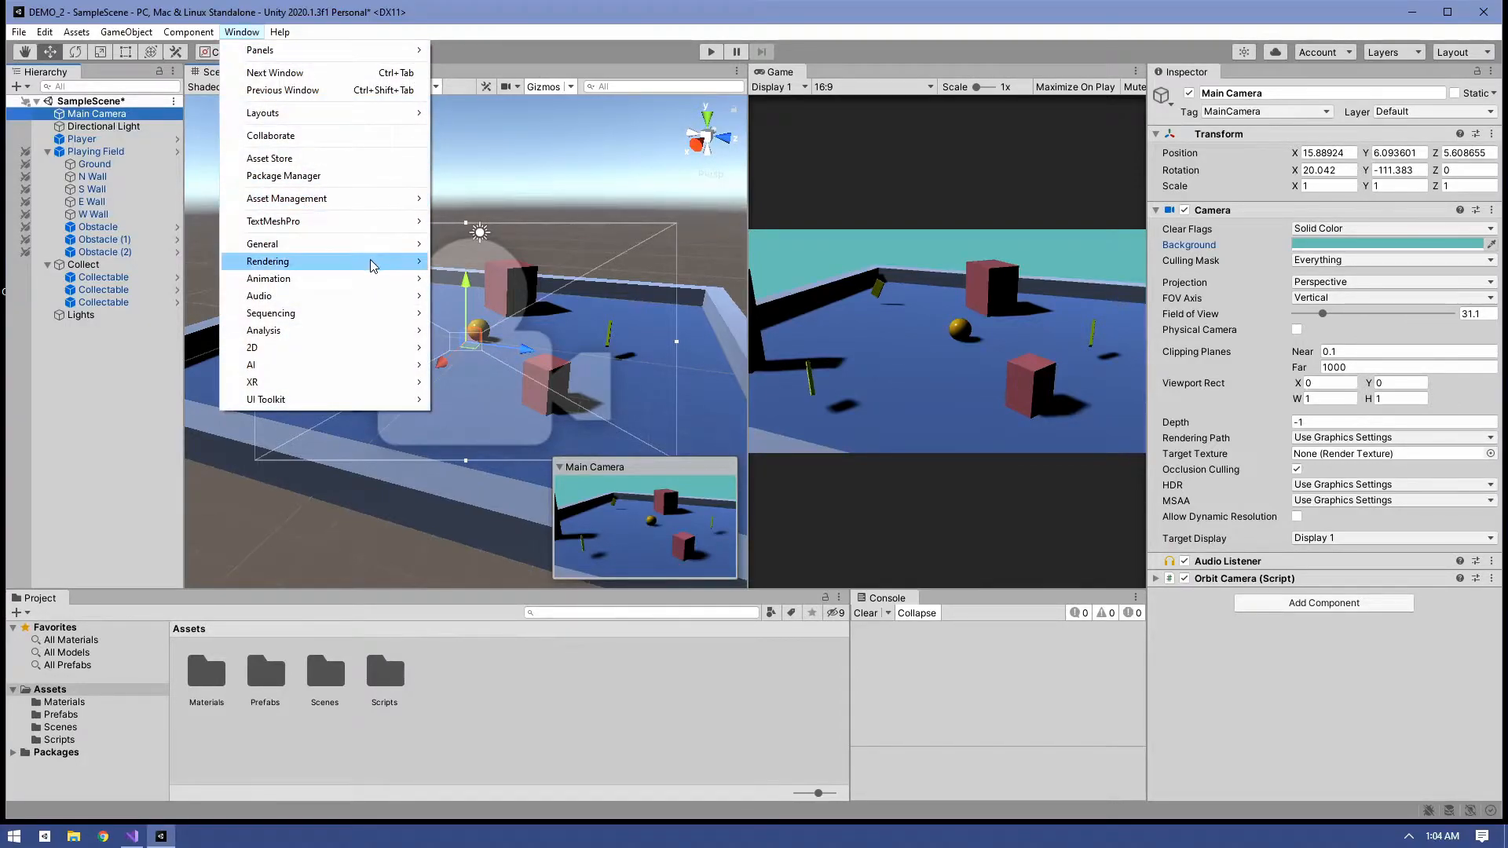
mouse_move(373, 266)
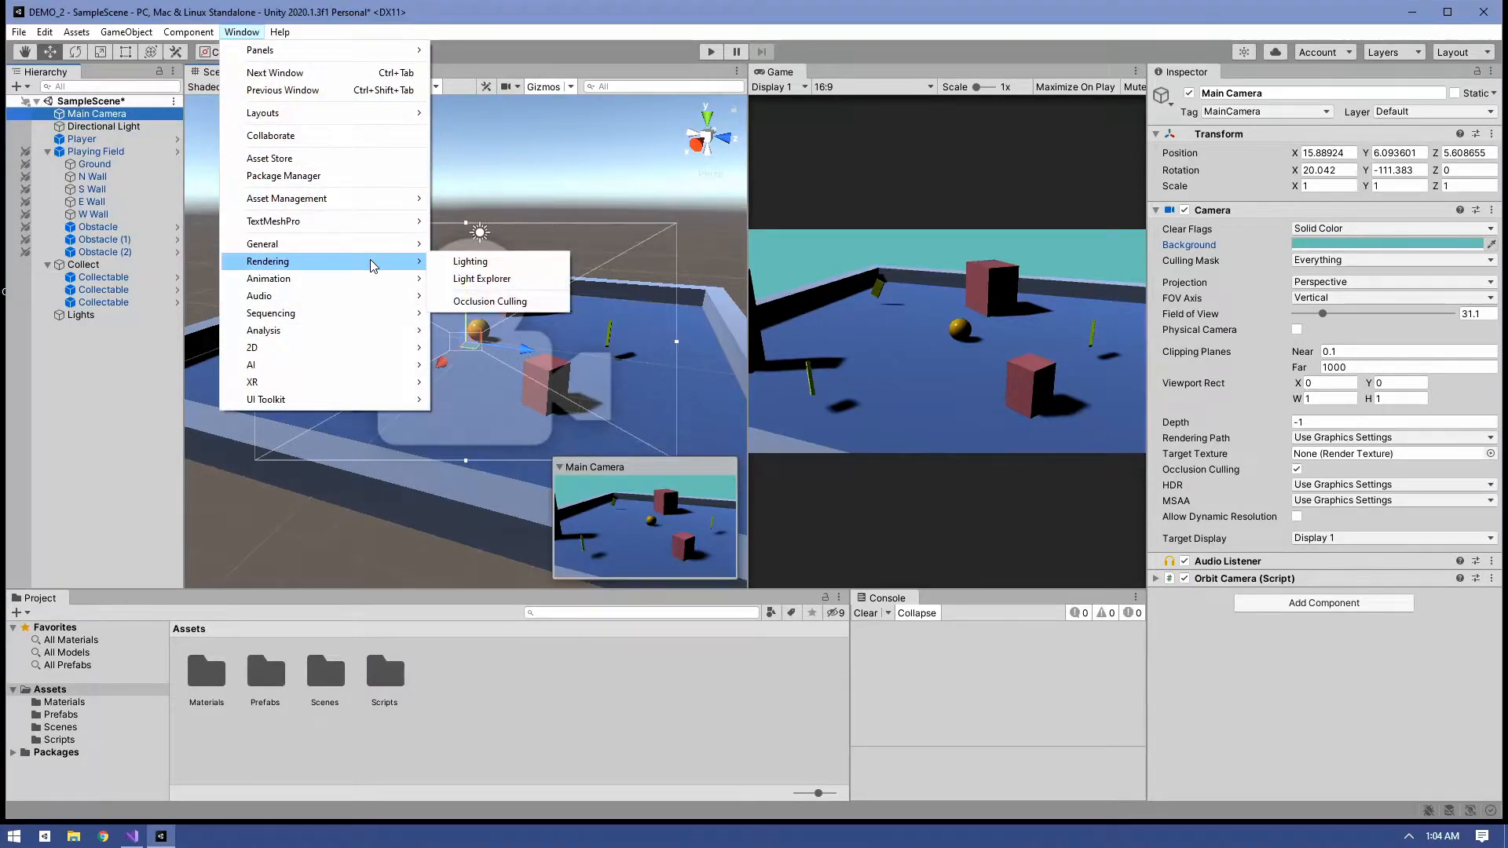
click(479, 264)
drag(962, 137, 1261, 79)
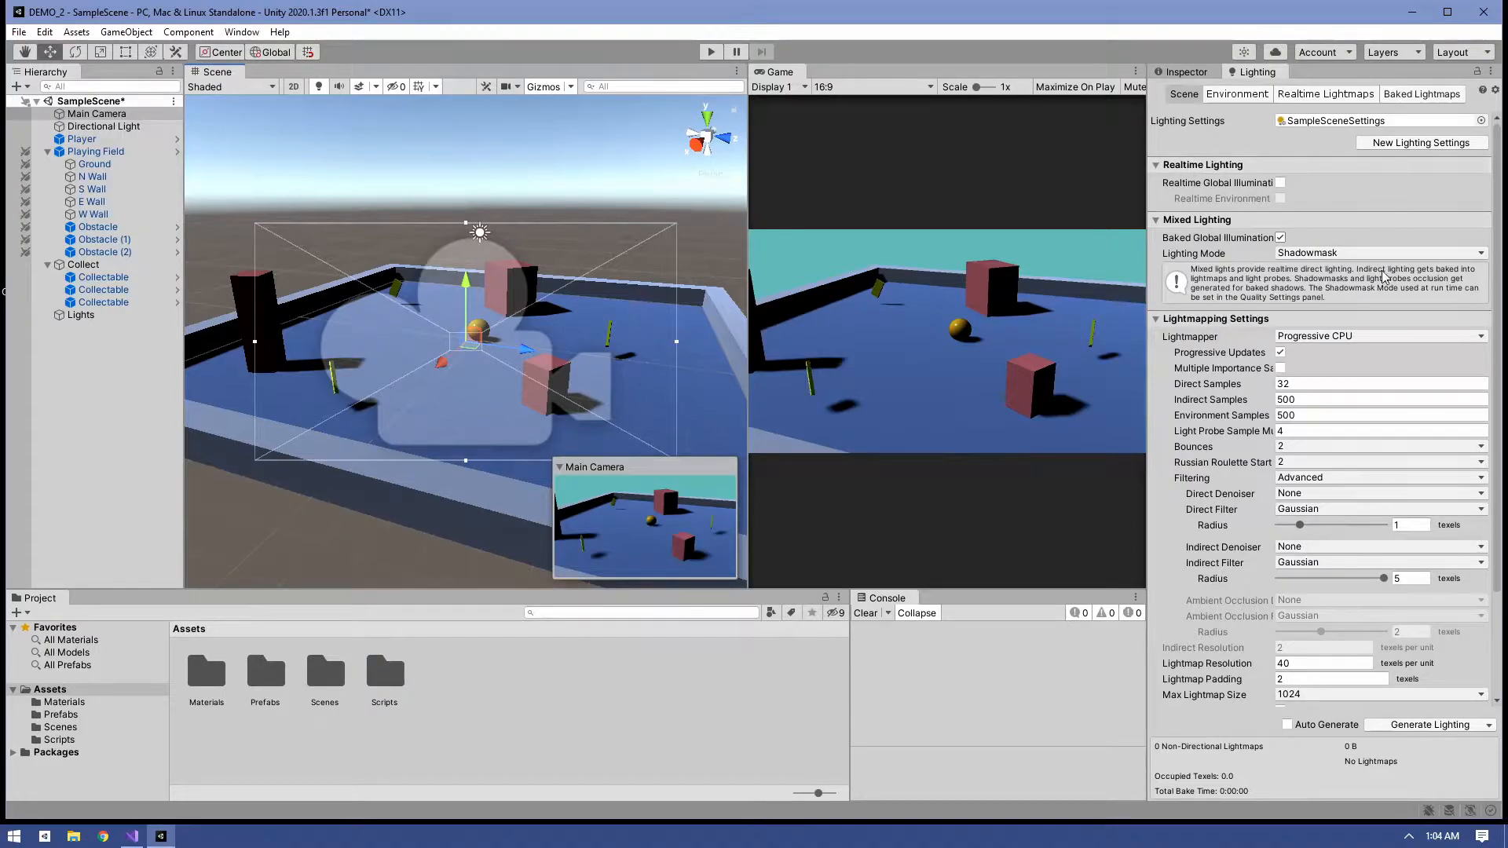
click(1223, 98)
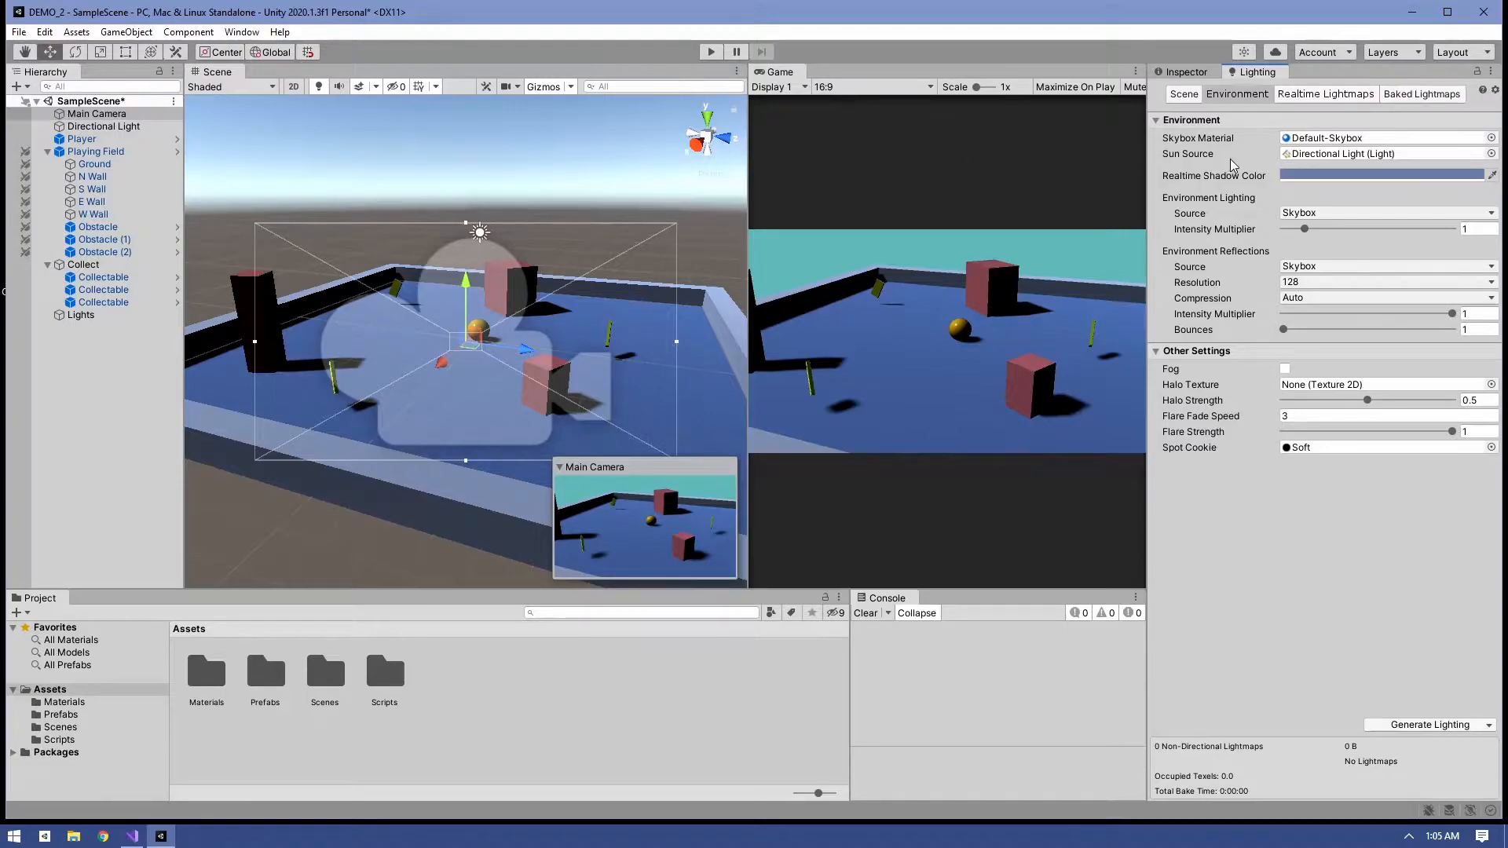
Inspect the Directional Light's properties and its color picker, leaving the color as it is.
click(137, 129)
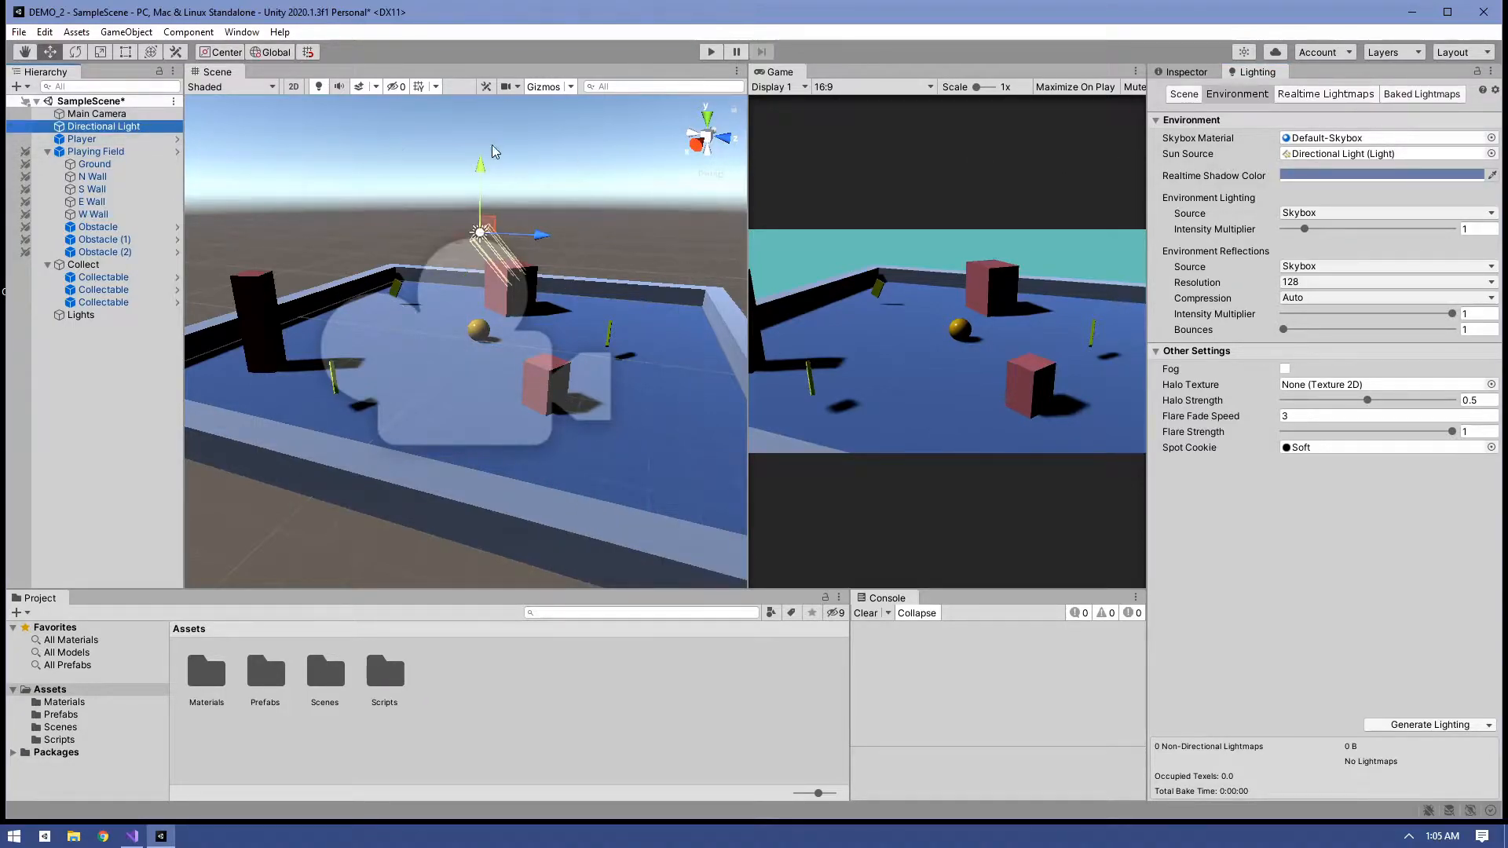
click(1186, 73)
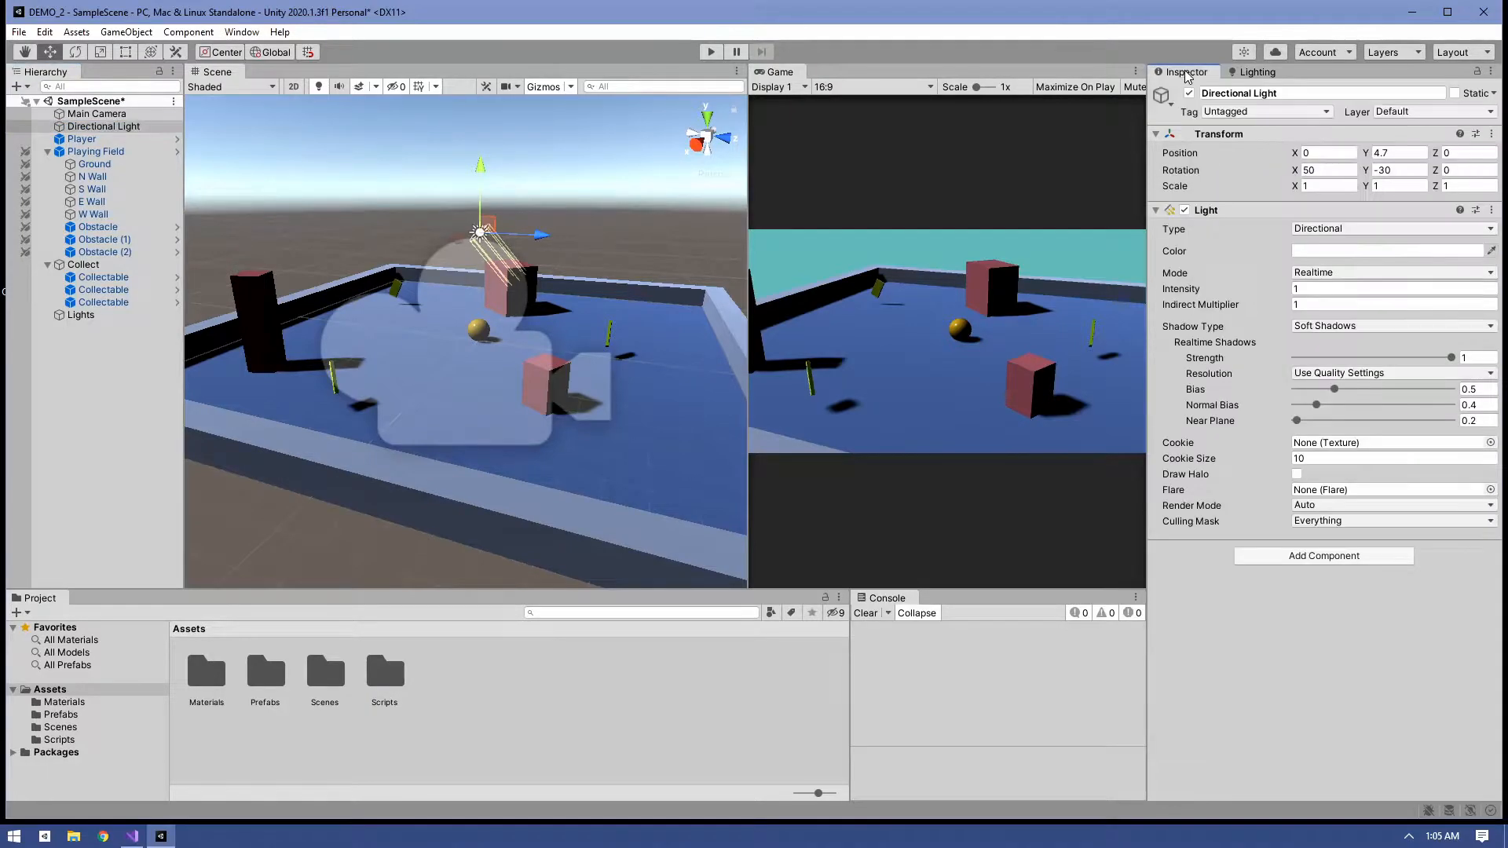
click(1367, 251)
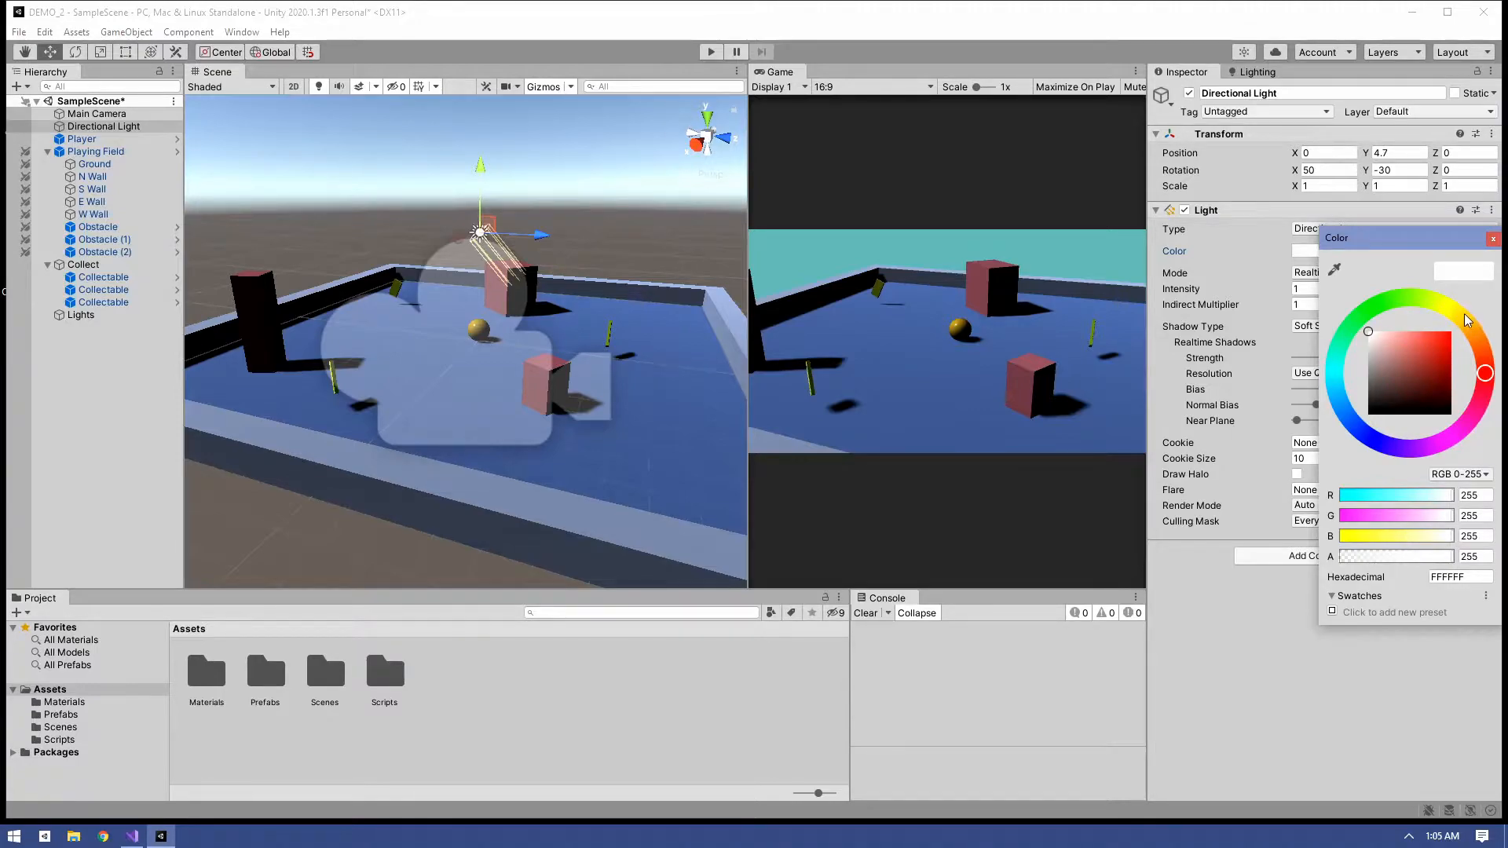
click(1495, 240)
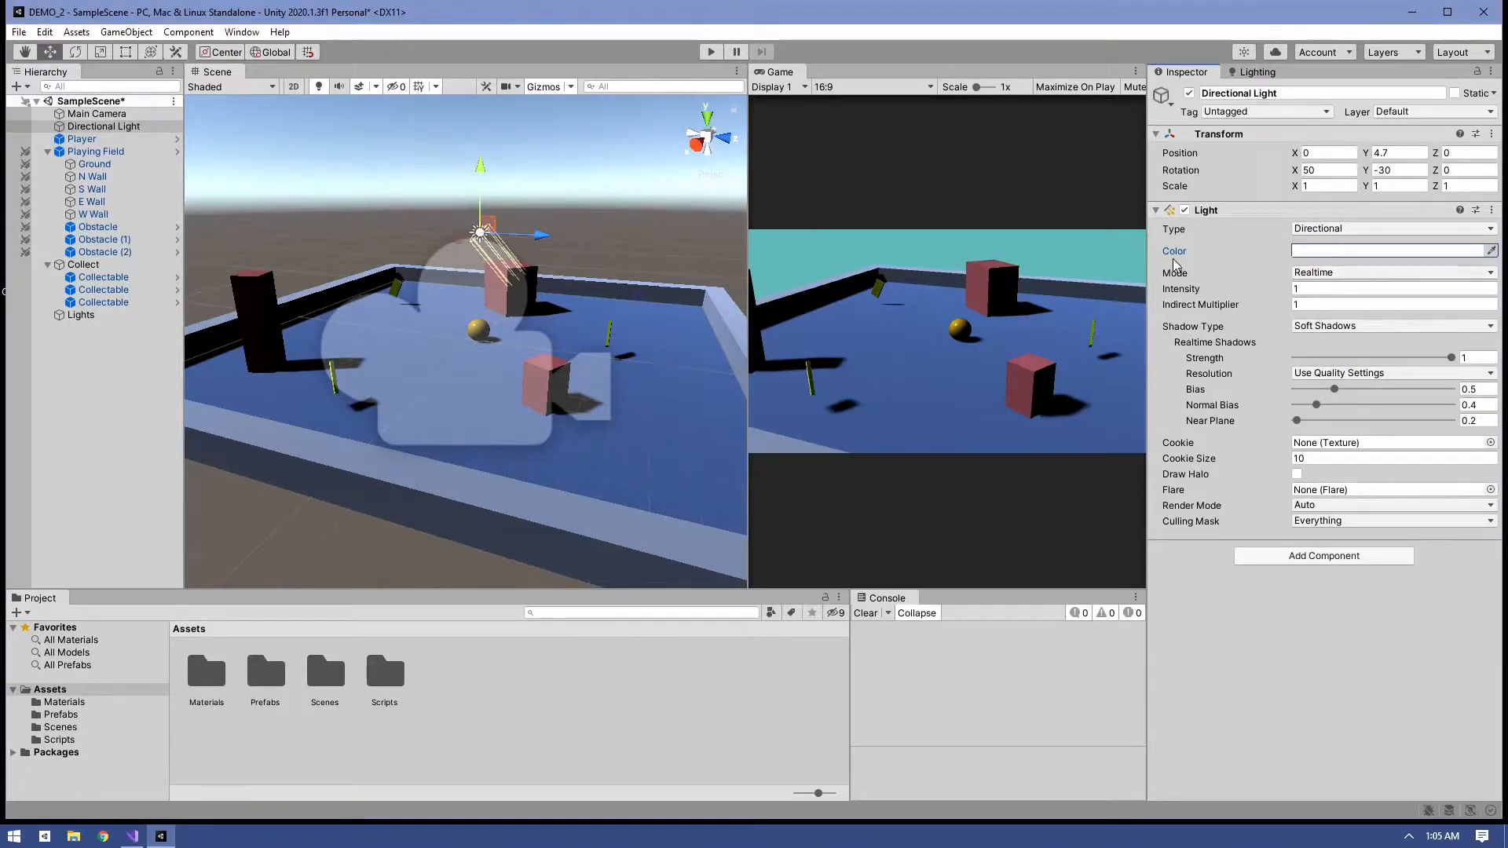
Try Gradient as the environment lighting source and settle on Color instead.
click(1244, 76)
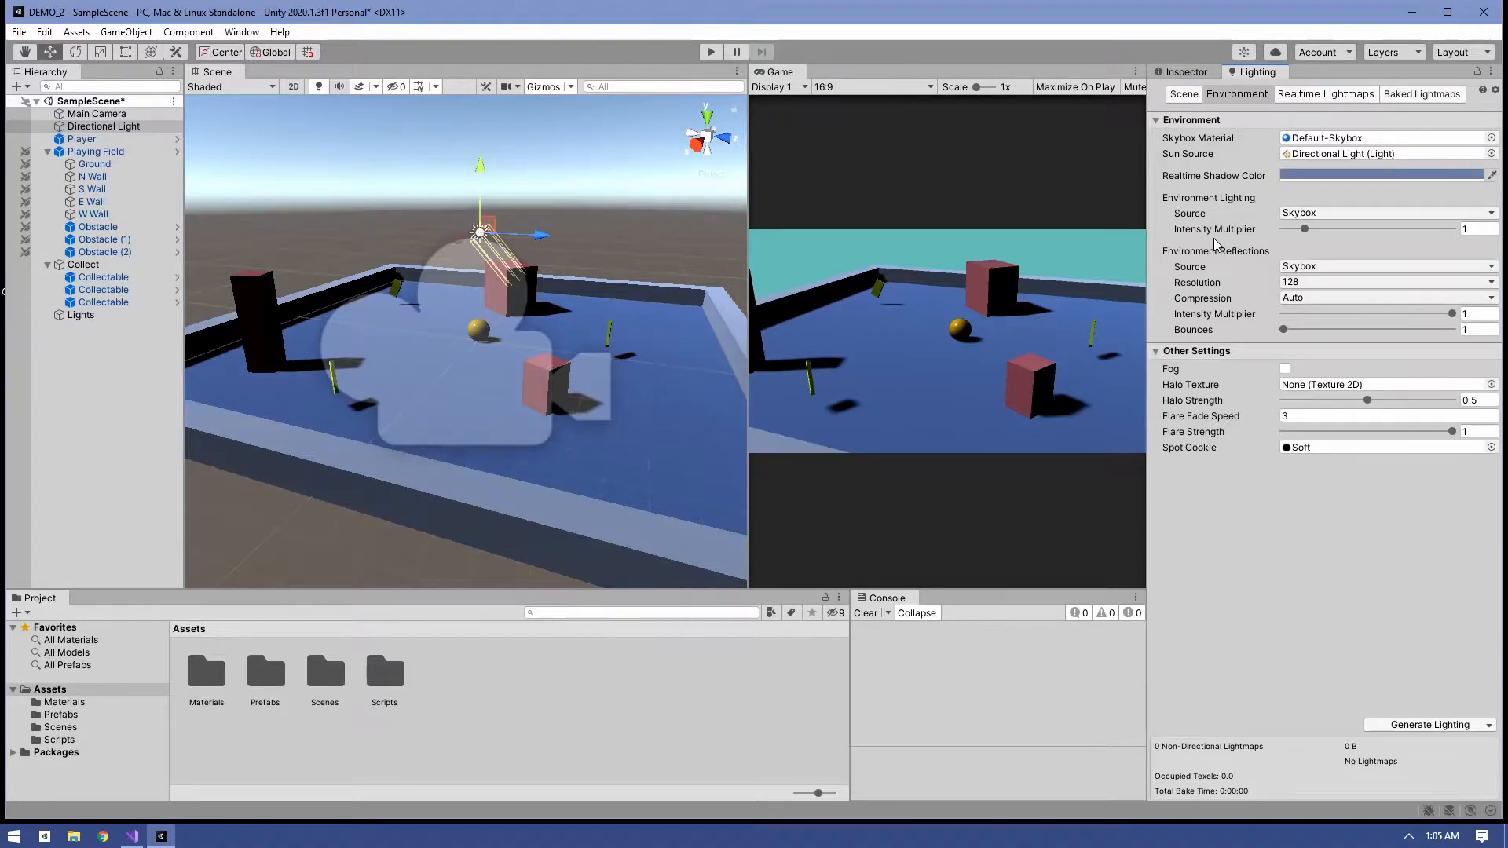
click(1317, 216)
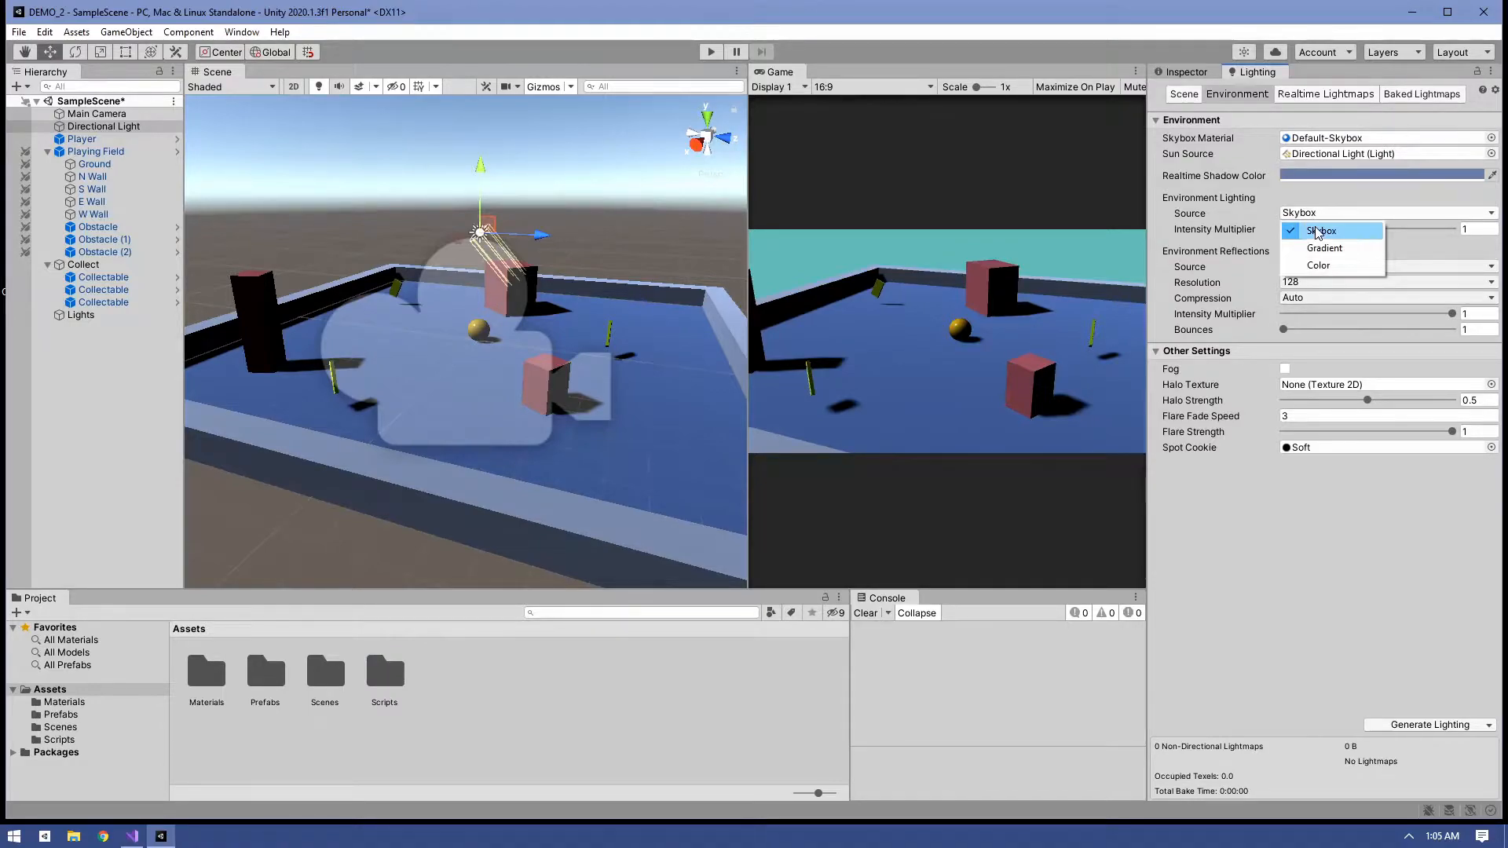
click(1321, 248)
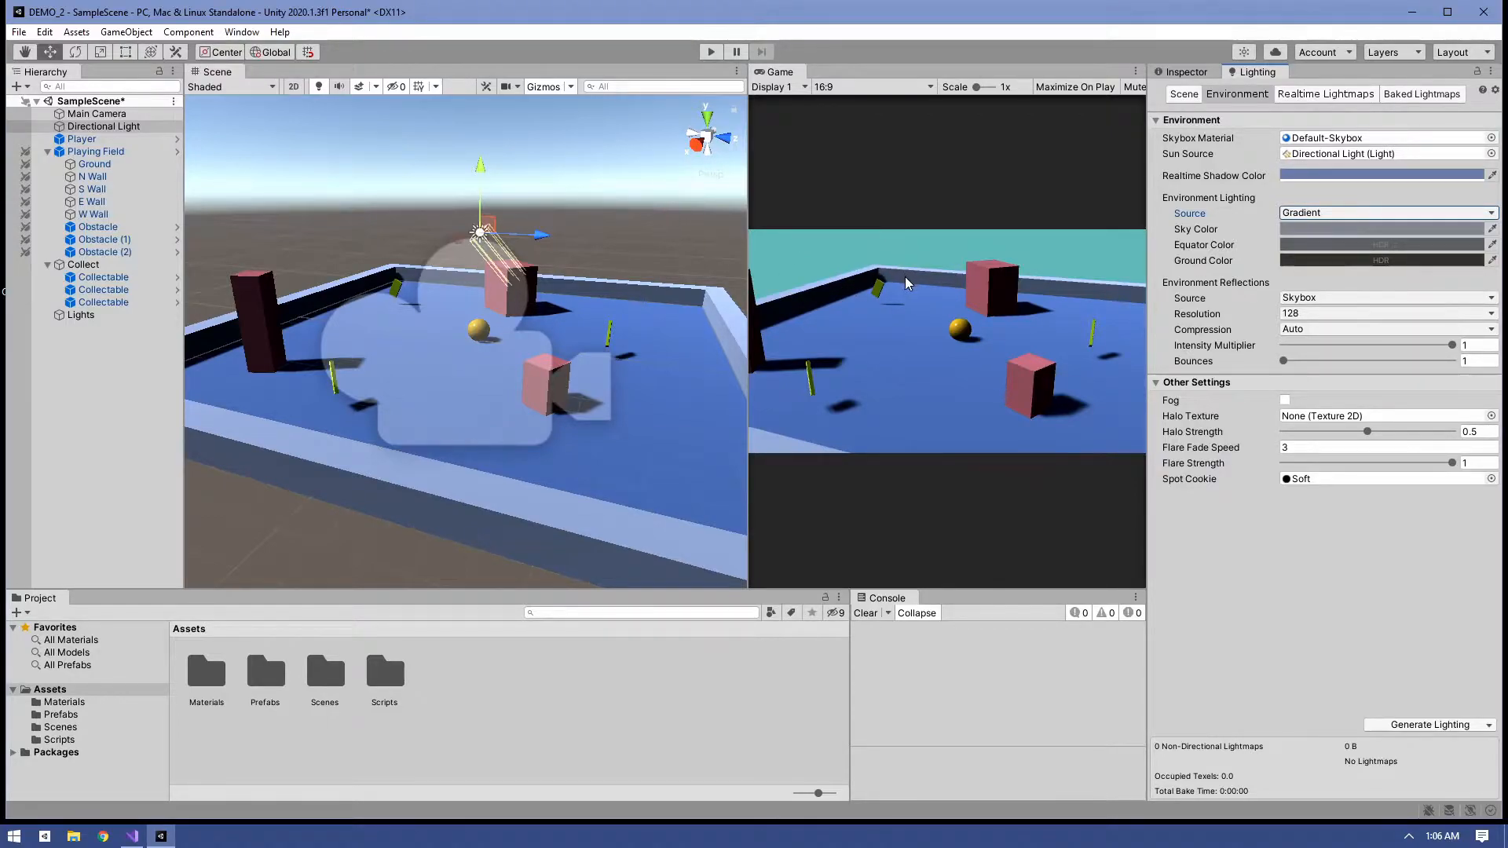
click(1367, 216)
click(1323, 270)
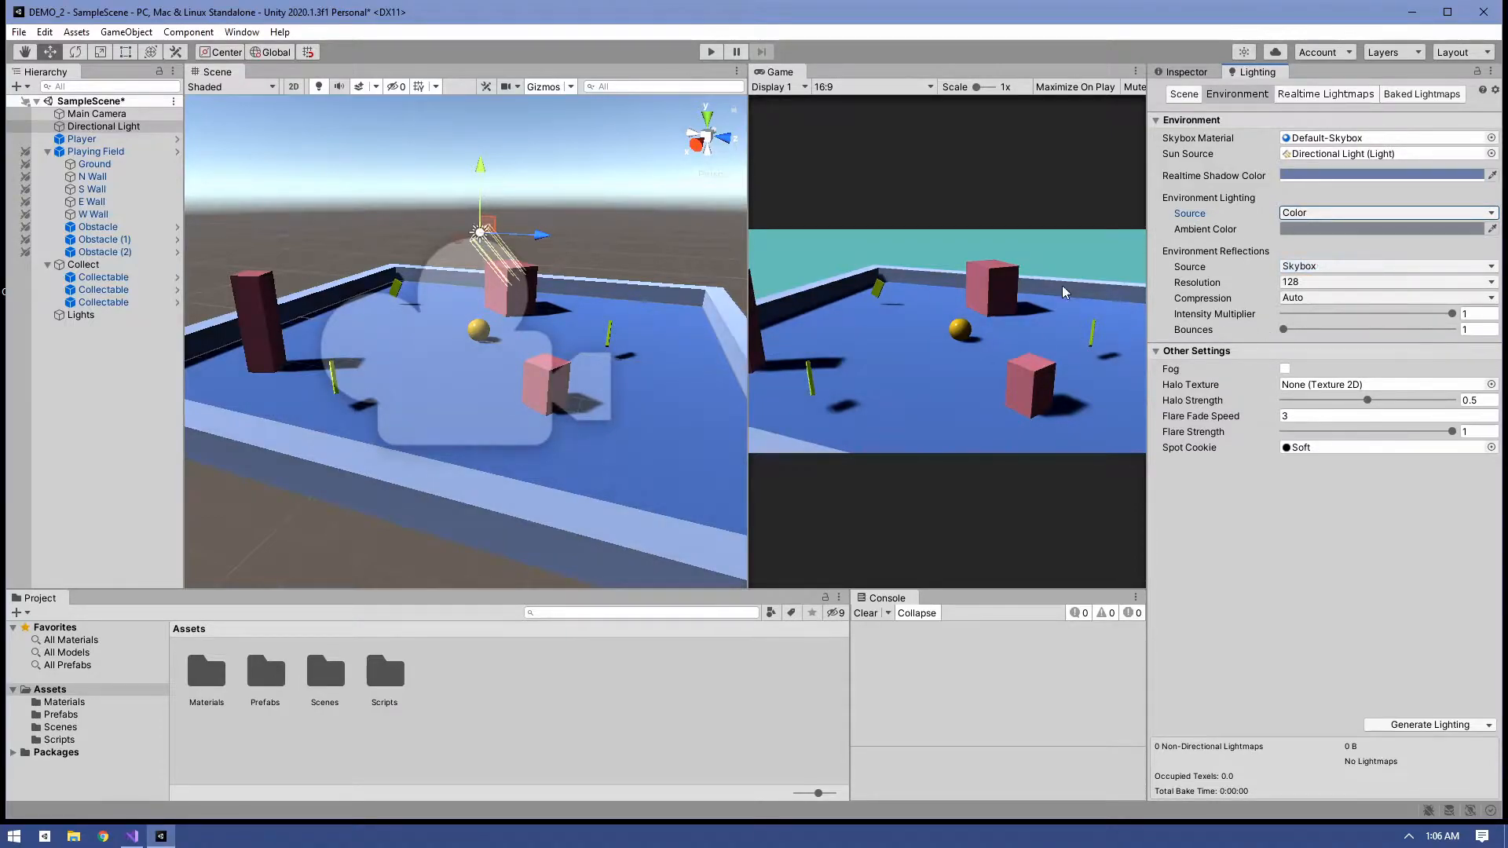
Try a green ambient color of about RGB 0, 164, 9 for the environment lighting and restore the original color.
click(1308, 228)
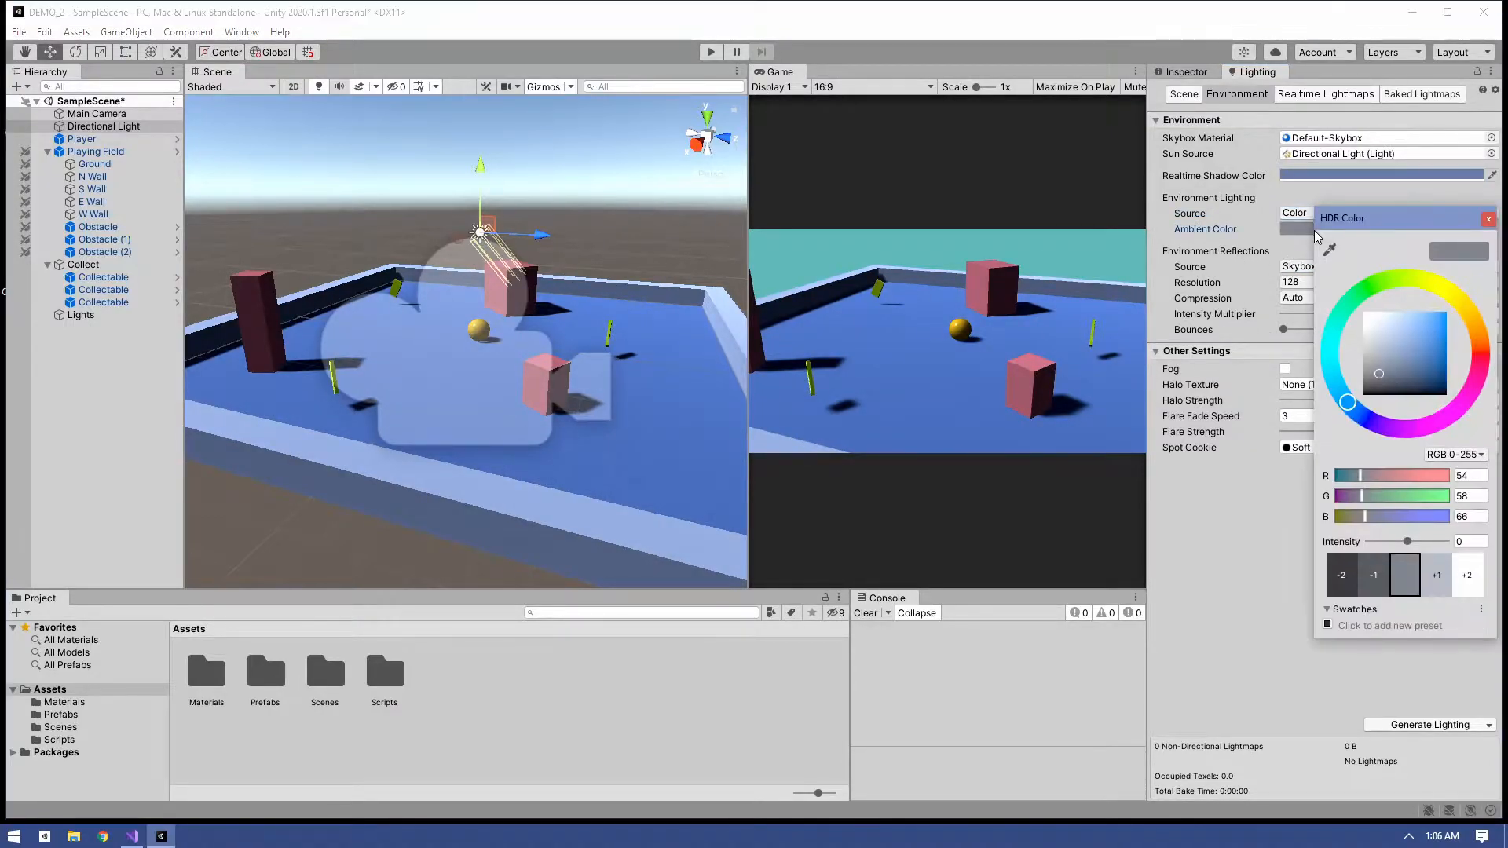
click(1365, 291)
drag(1434, 317, 1446, 343)
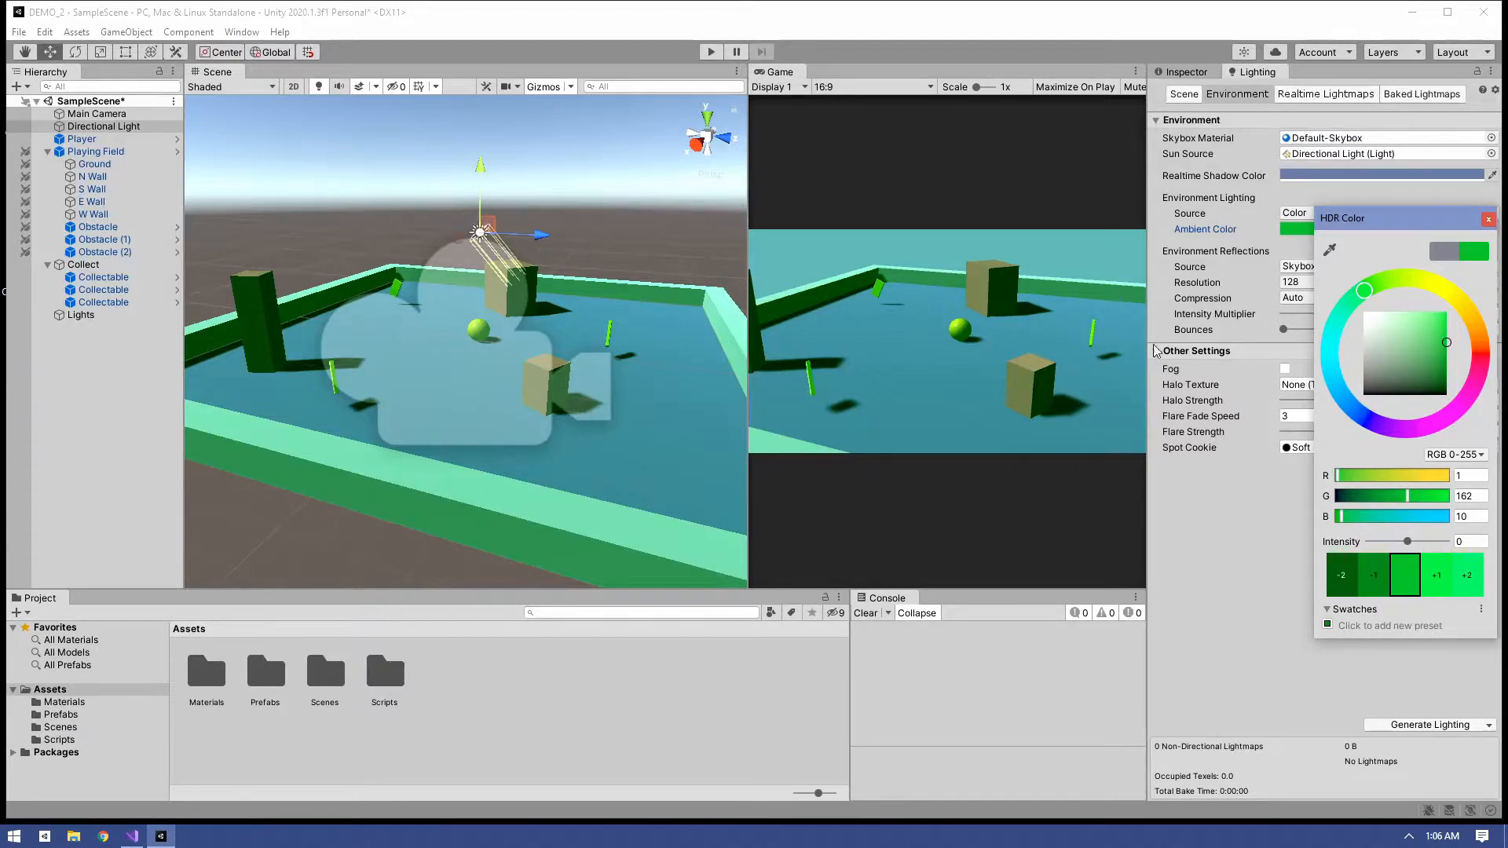
mouse_move(1429, 332)
mouse_down()
mouse_move(1389, 336)
mouse_move(1377, 387)
mouse_move(1415, 330)
mouse_move(1447, 330)
mouse_move(1450, 347)
mouse_up()
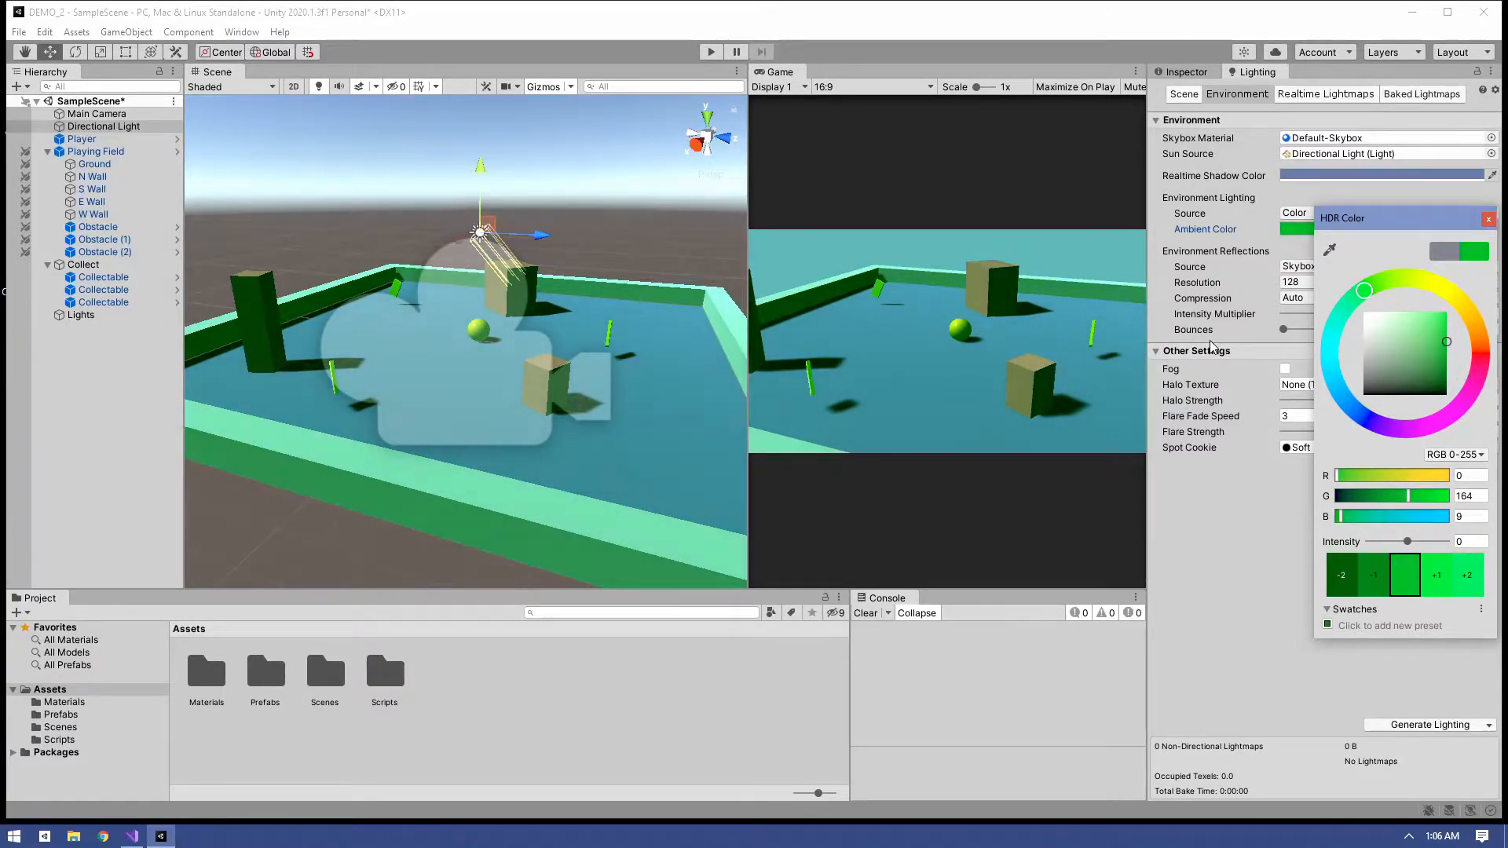
click(1438, 252)
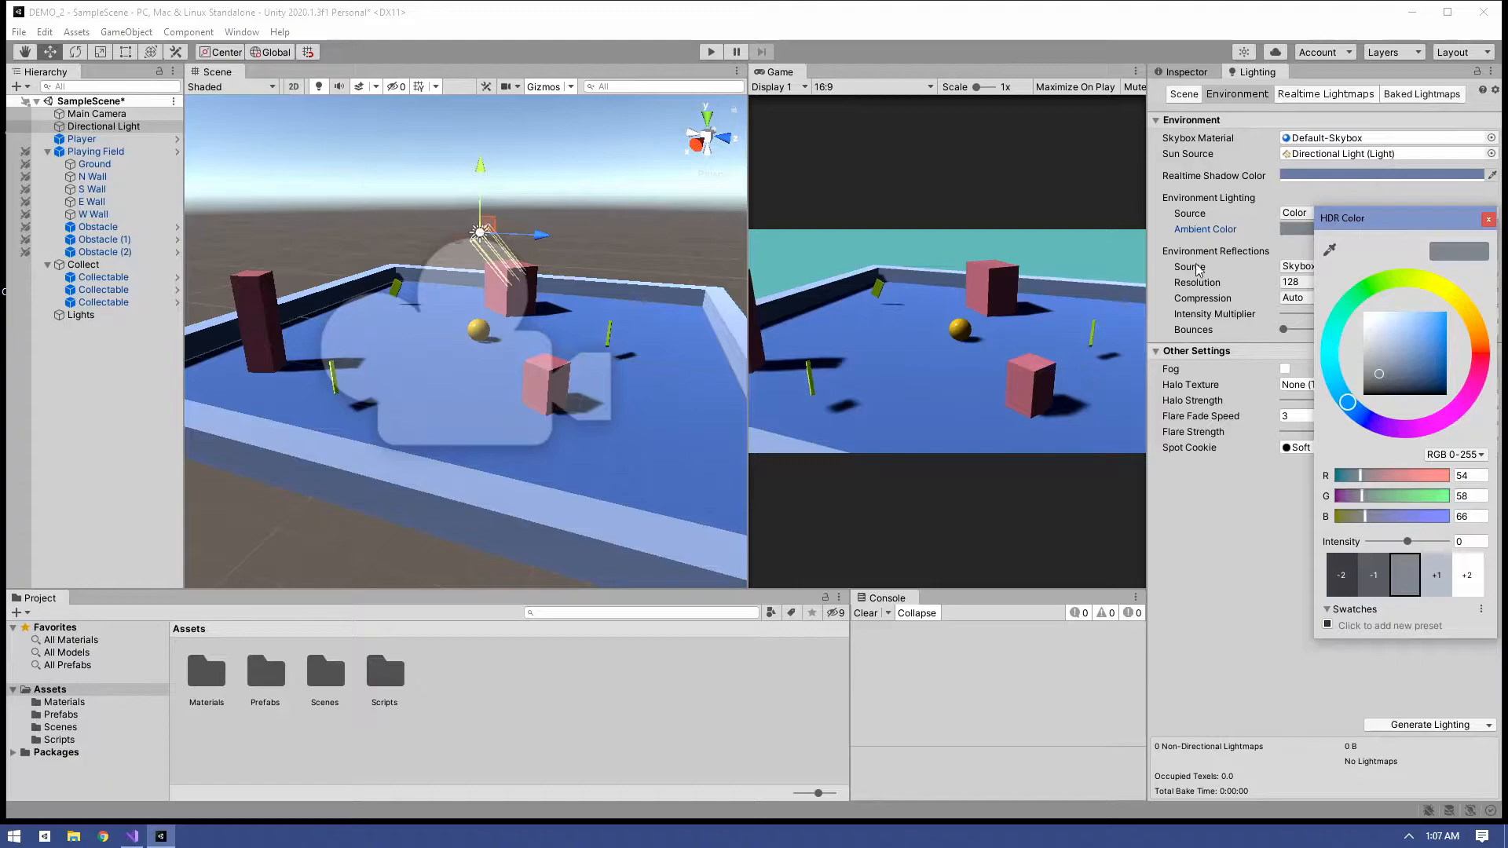
click(1488, 220)
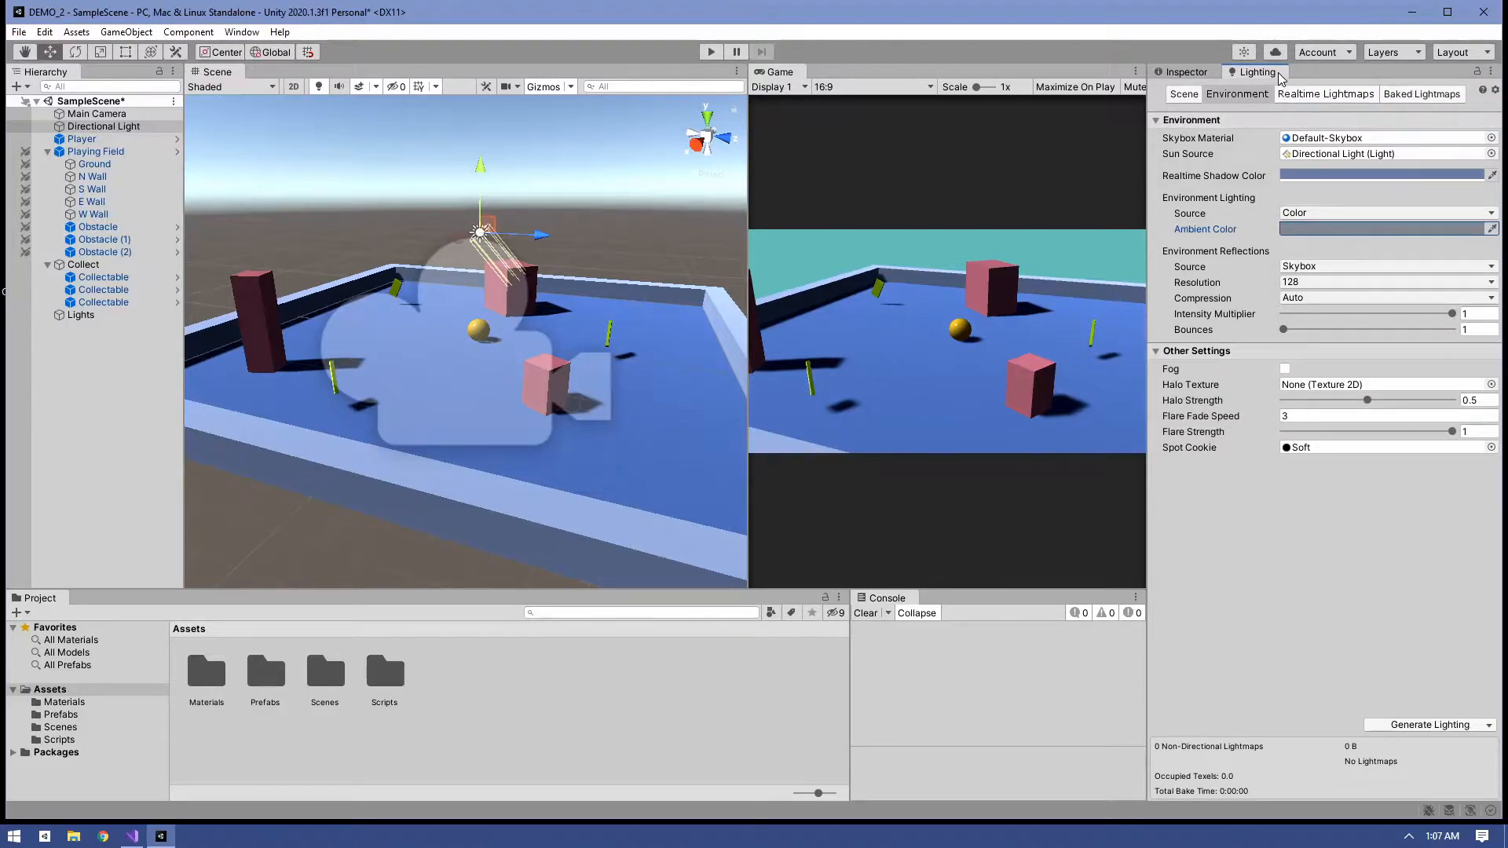
Try a lower intensity on the Directional Light and set it back to 1.
click(1188, 72)
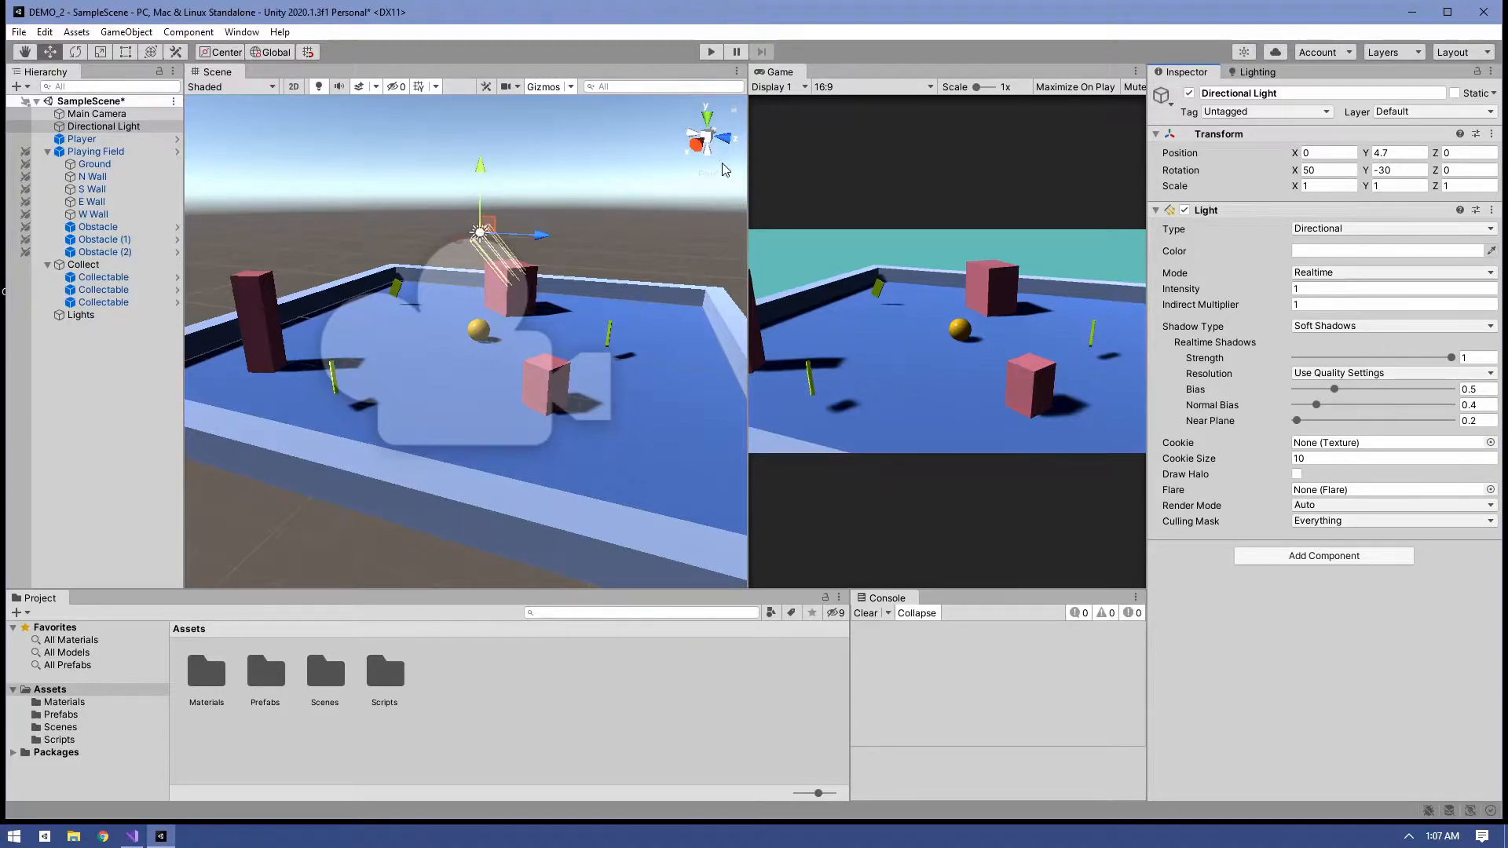
click(95, 127)
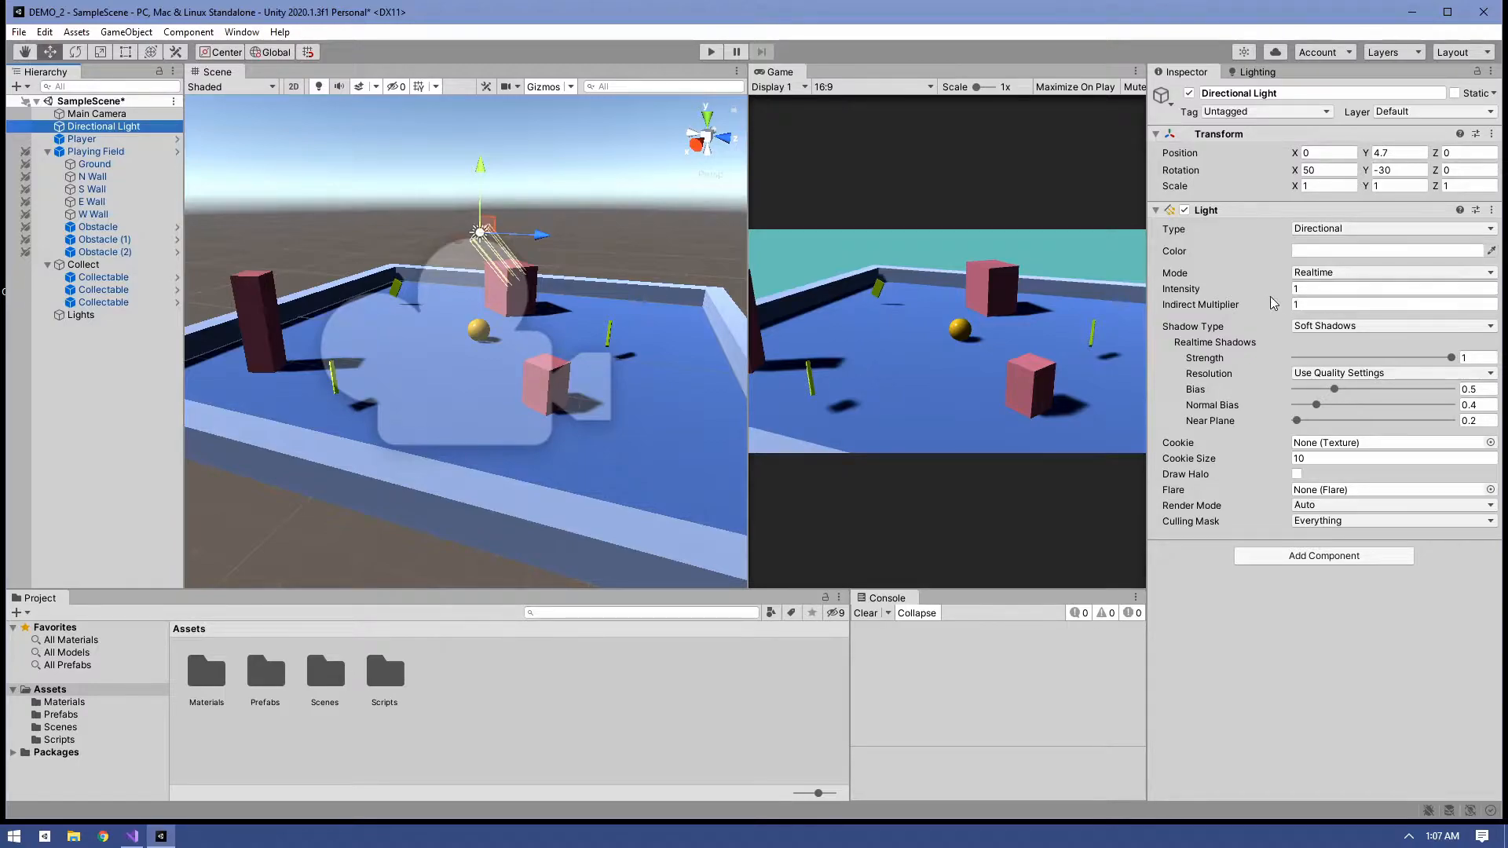
mouse_move(1266, 291)
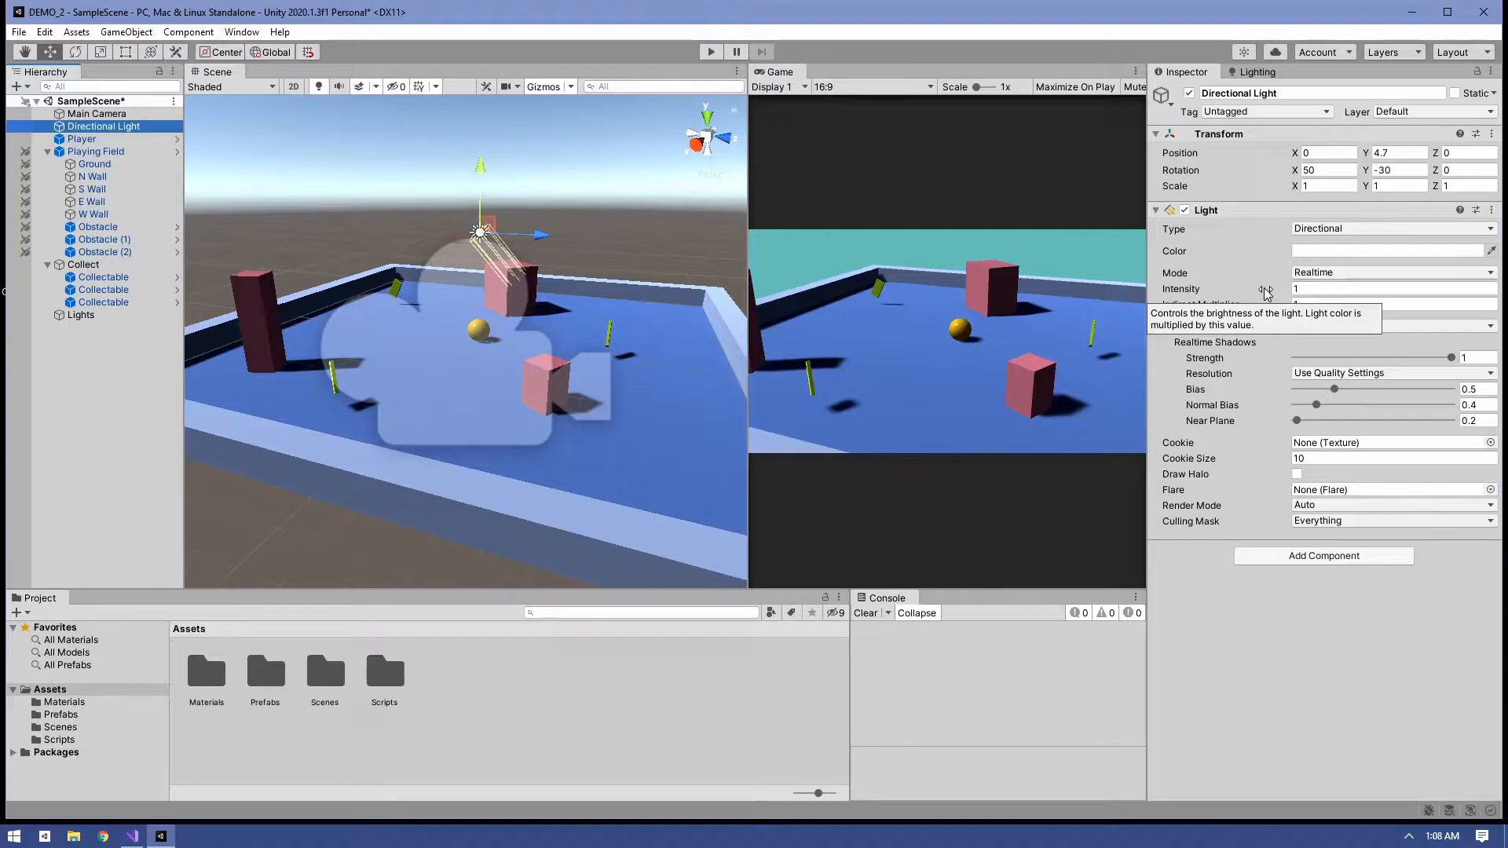
mouse_move(1266, 293)
mouse_down()
mouse_move(1290, 293)
mouse_move(1241, 293)
mouse_up()
click(1304, 288)
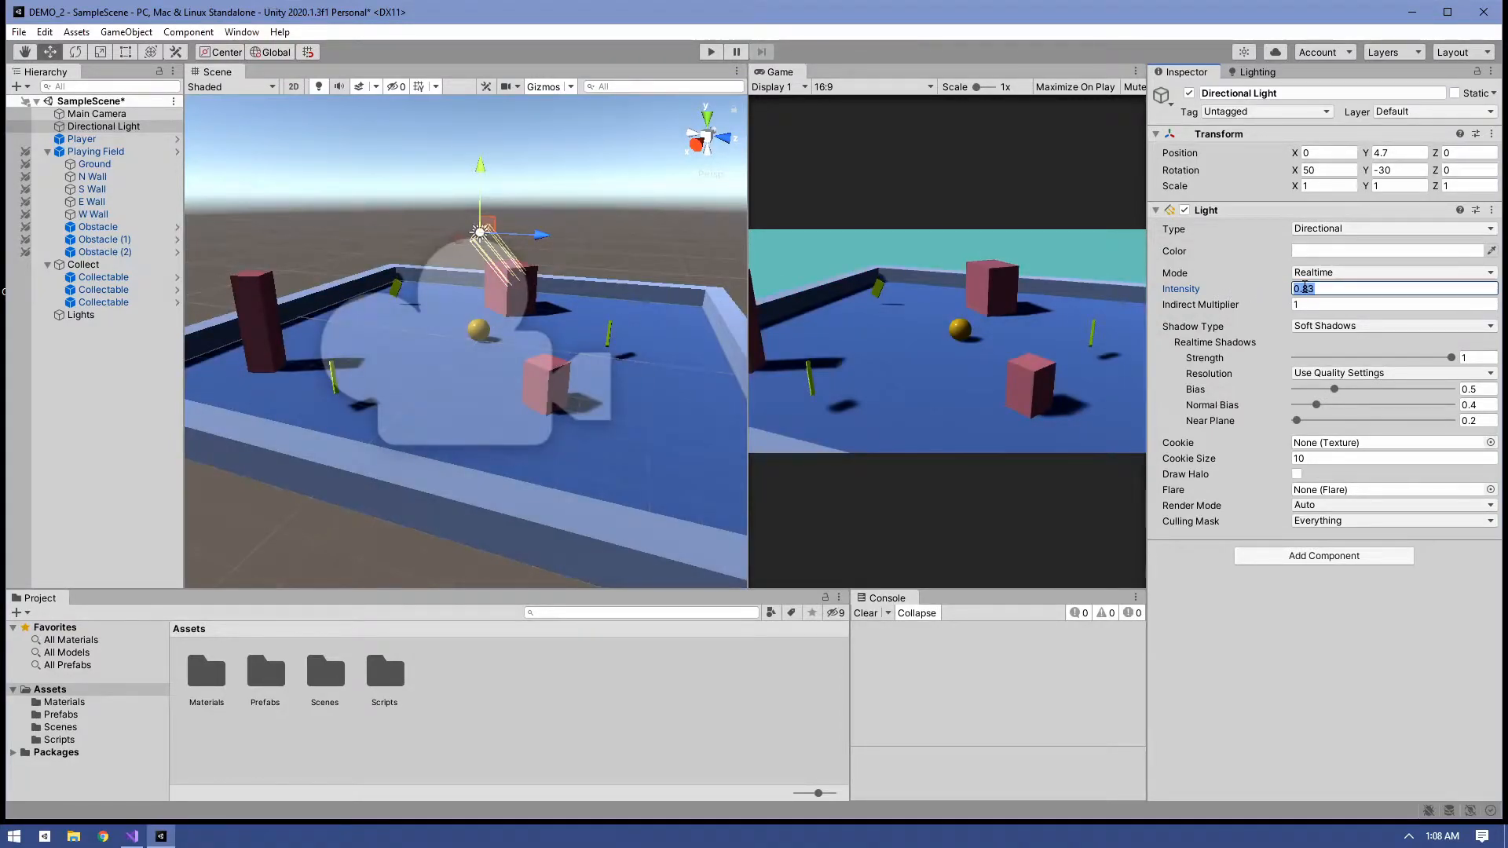
text(1)
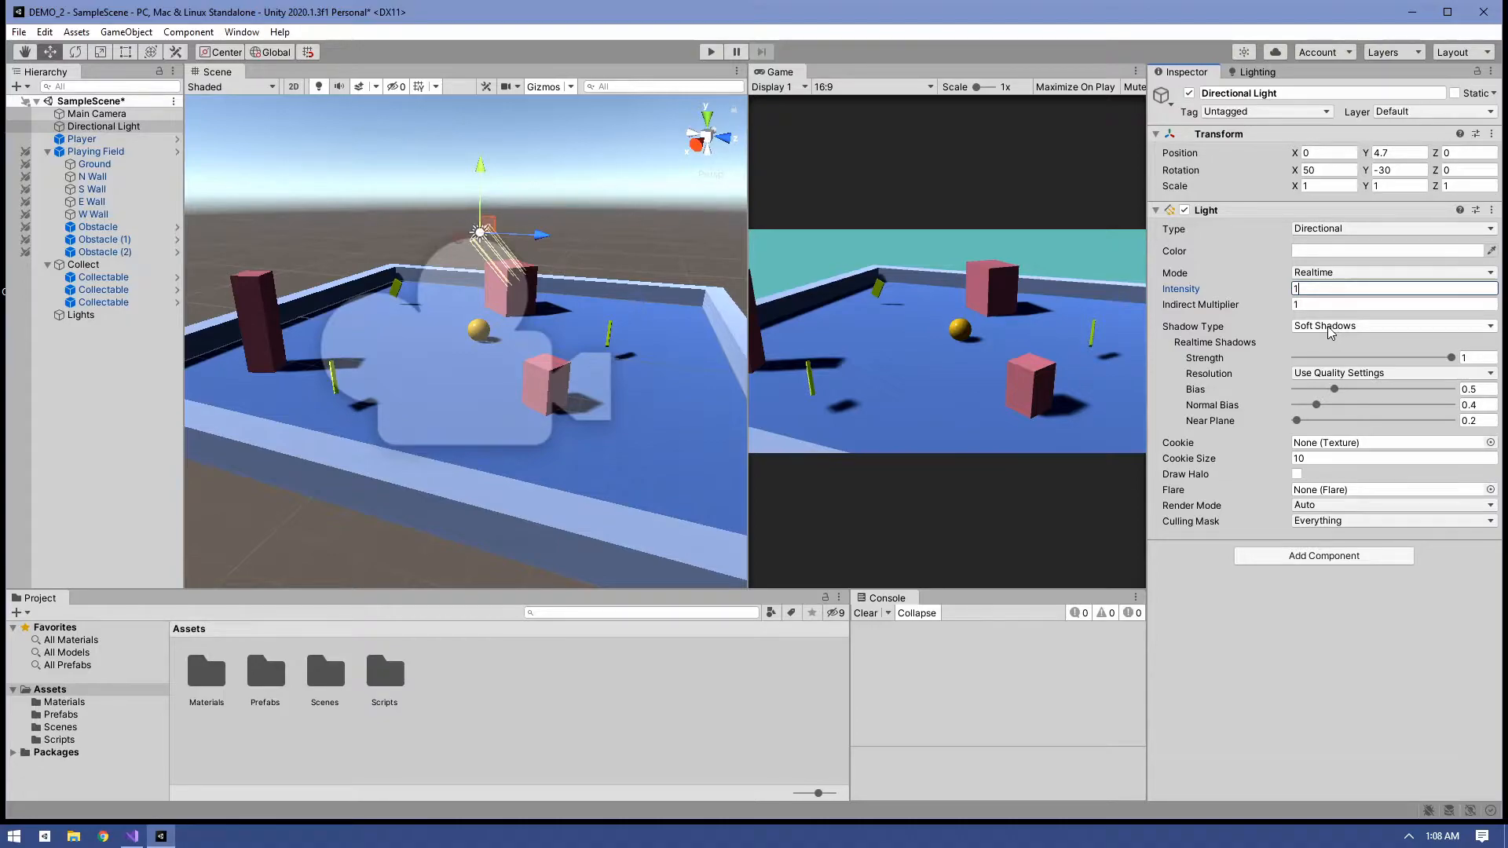
Compare Hard Shadows and No Shadows on the Directional Light near the ball, and return the shadow type to Soft Shadows.
scroll(619, 391, up, 12)
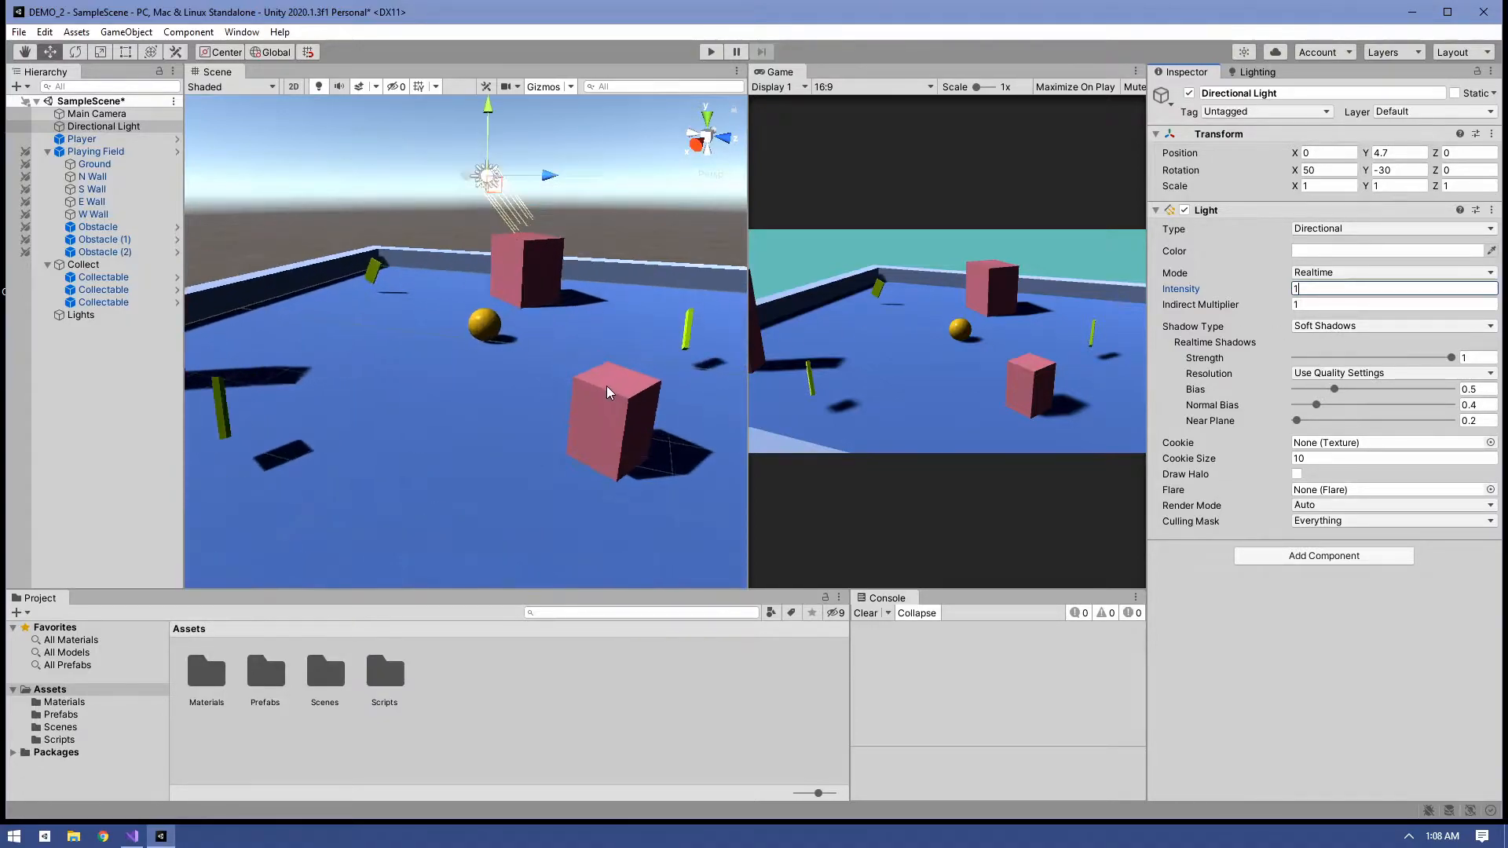
middle_drag(569, 384, 514, 418)
scroll(491, 411, up, 2)
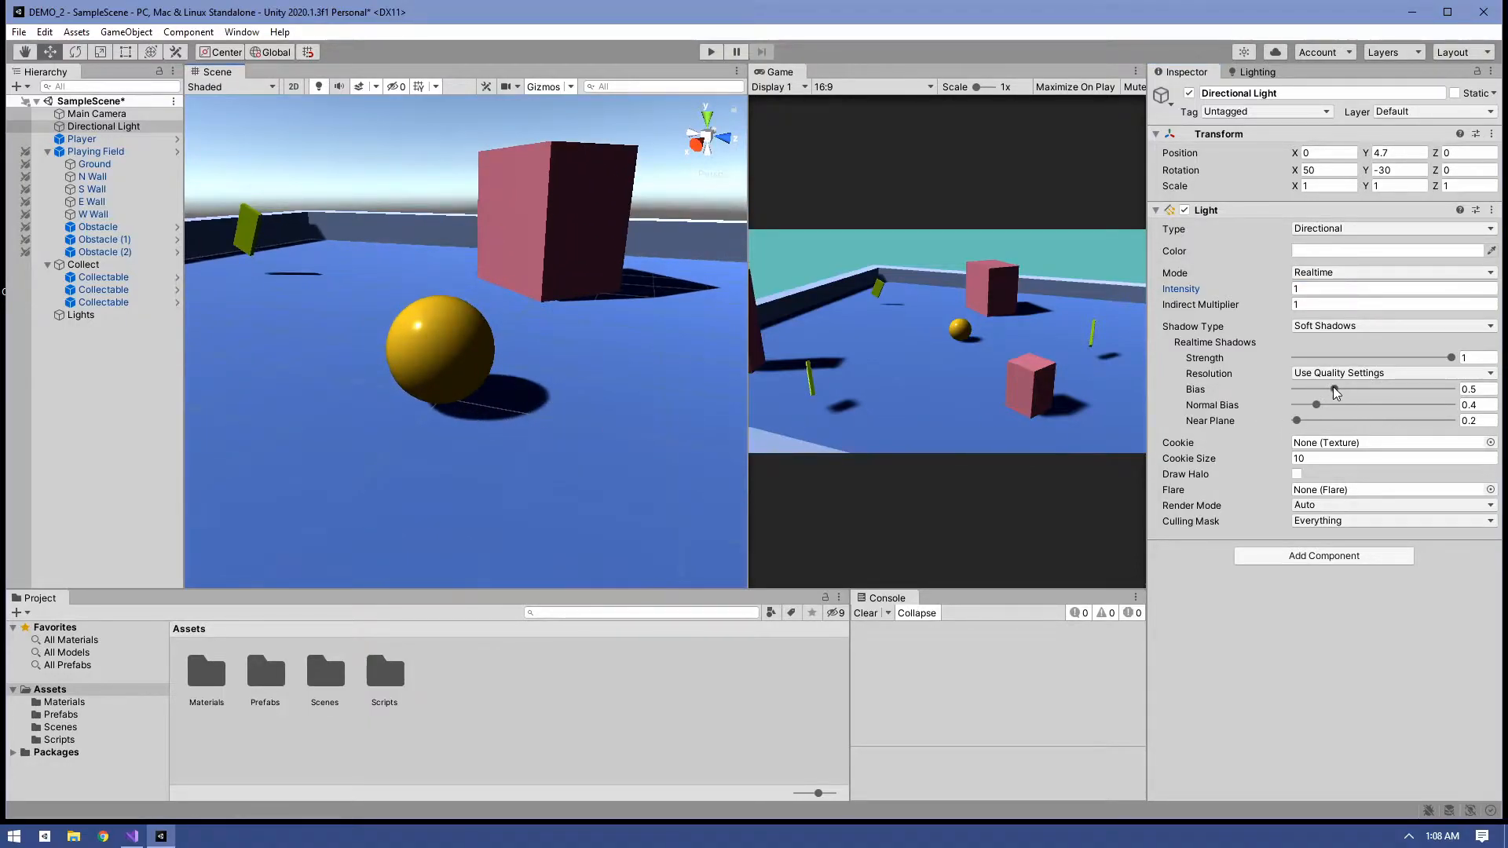
click(1342, 325)
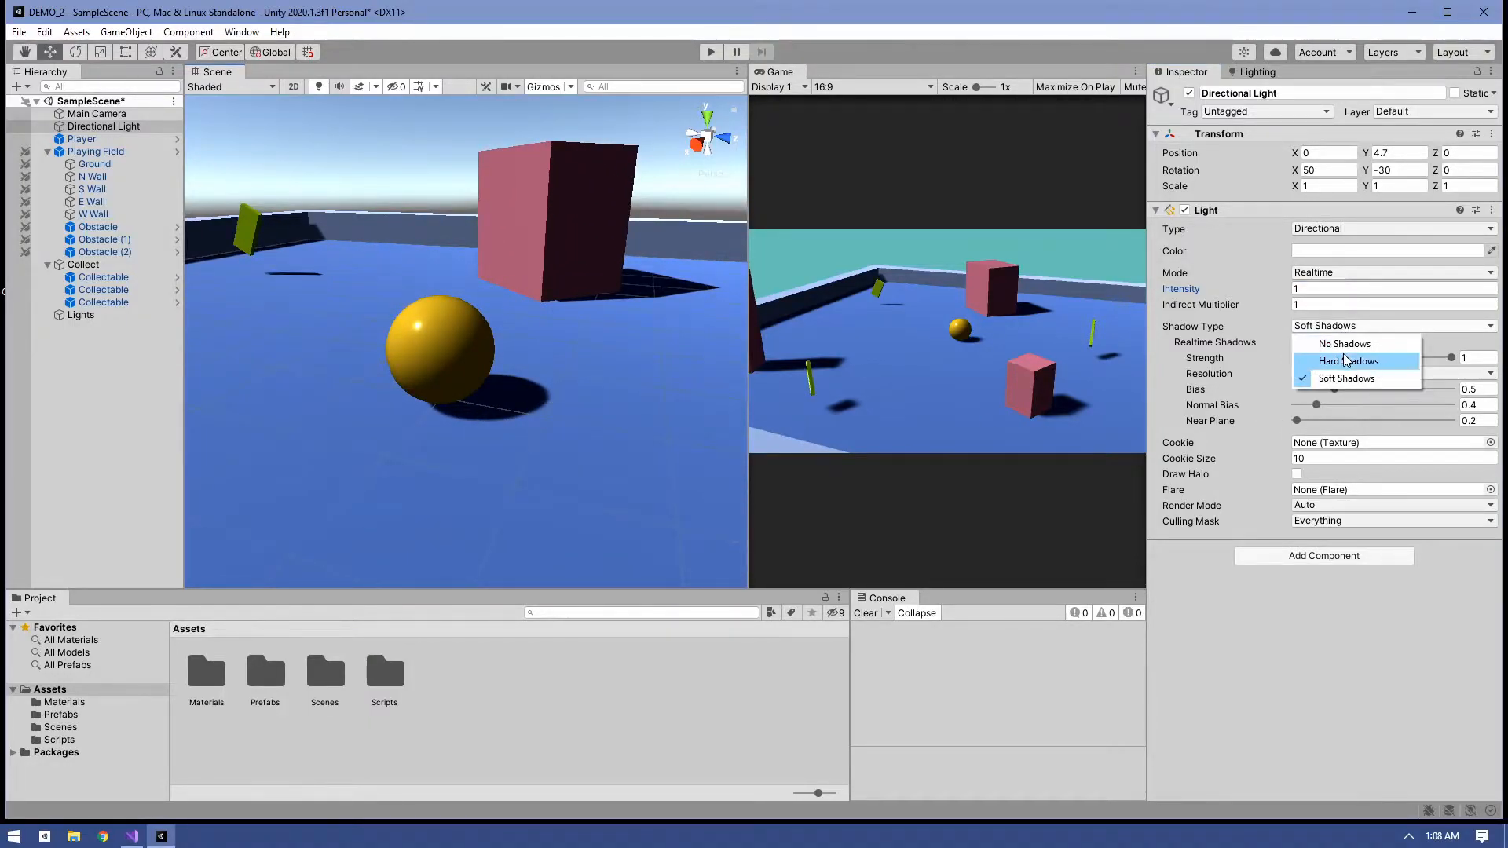
click(1345, 360)
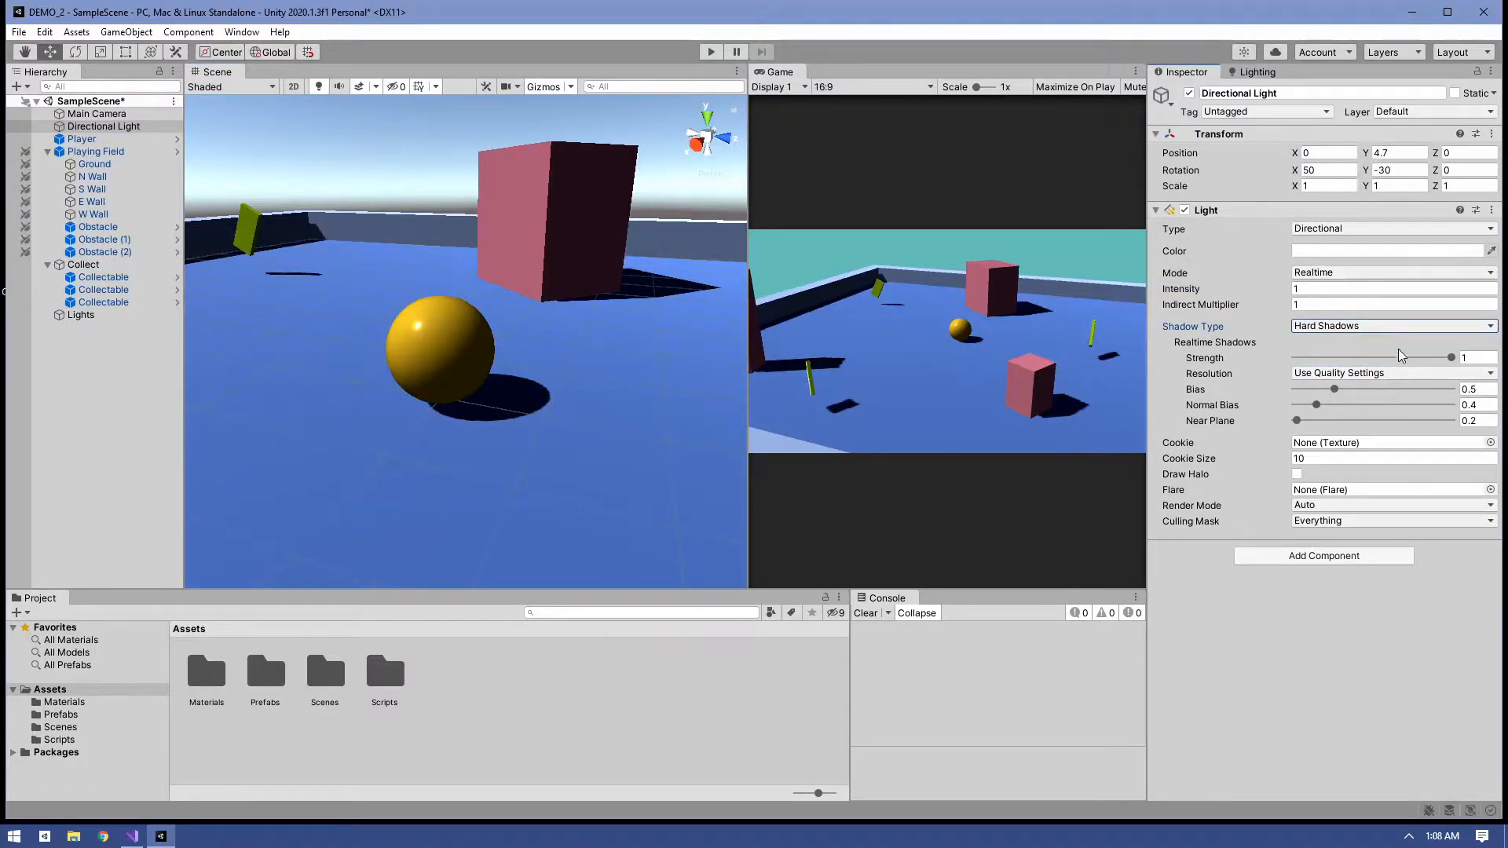
click(1394, 326)
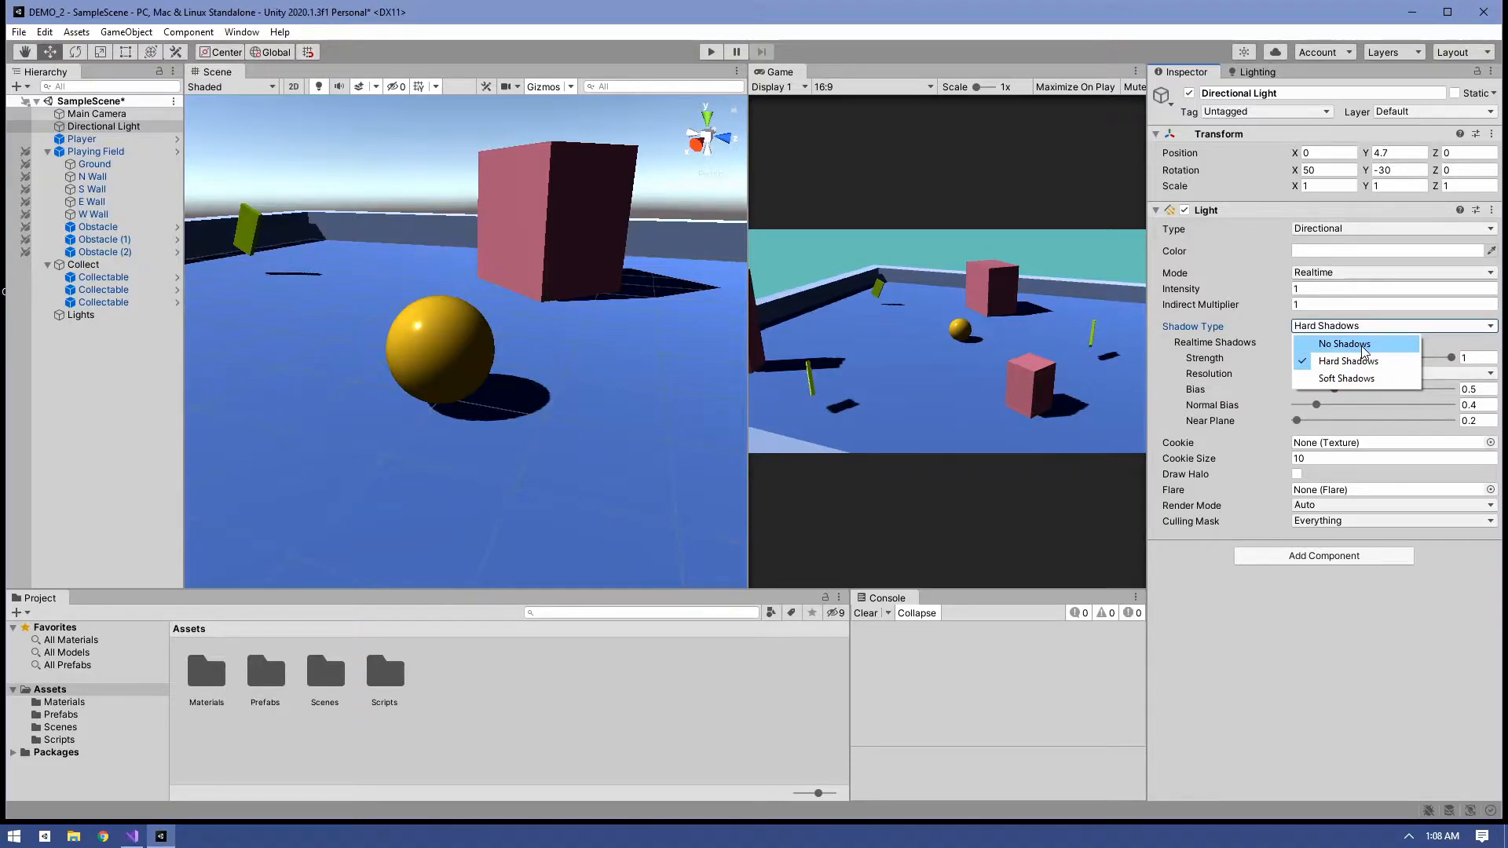
click(1364, 346)
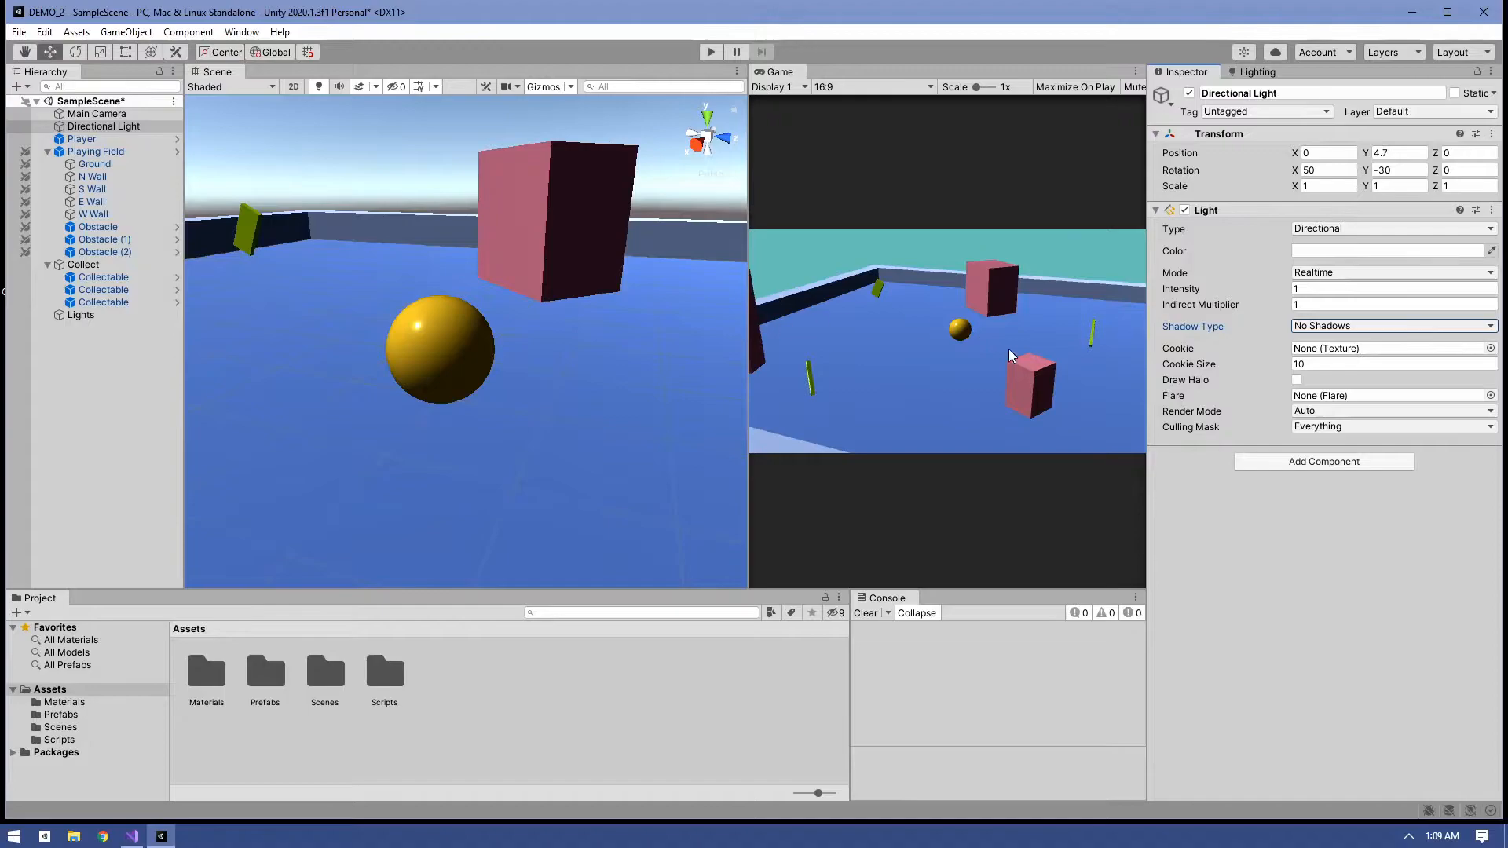
click(1377, 327)
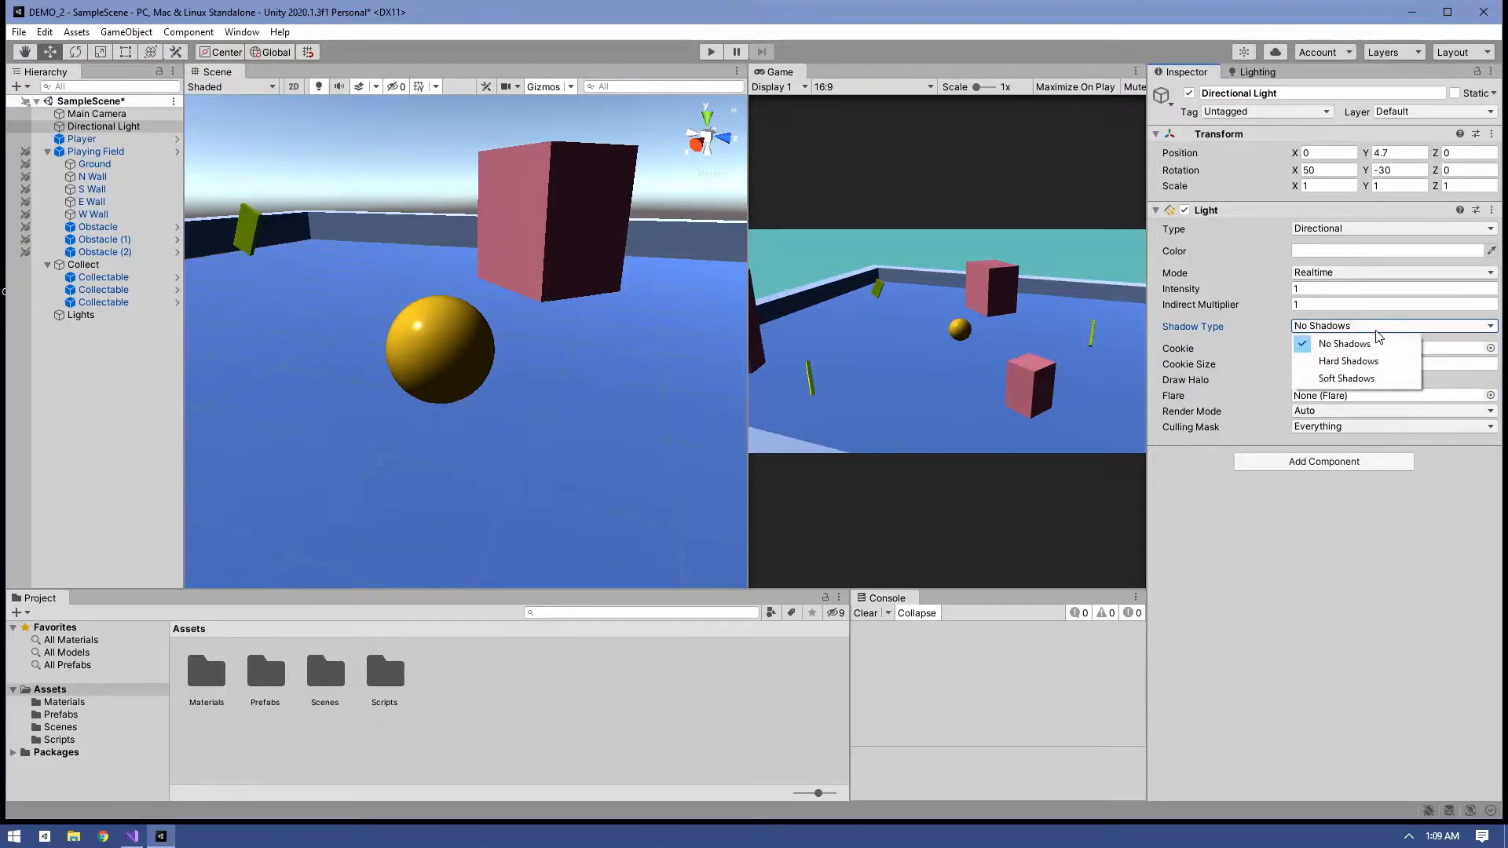
click(1375, 380)
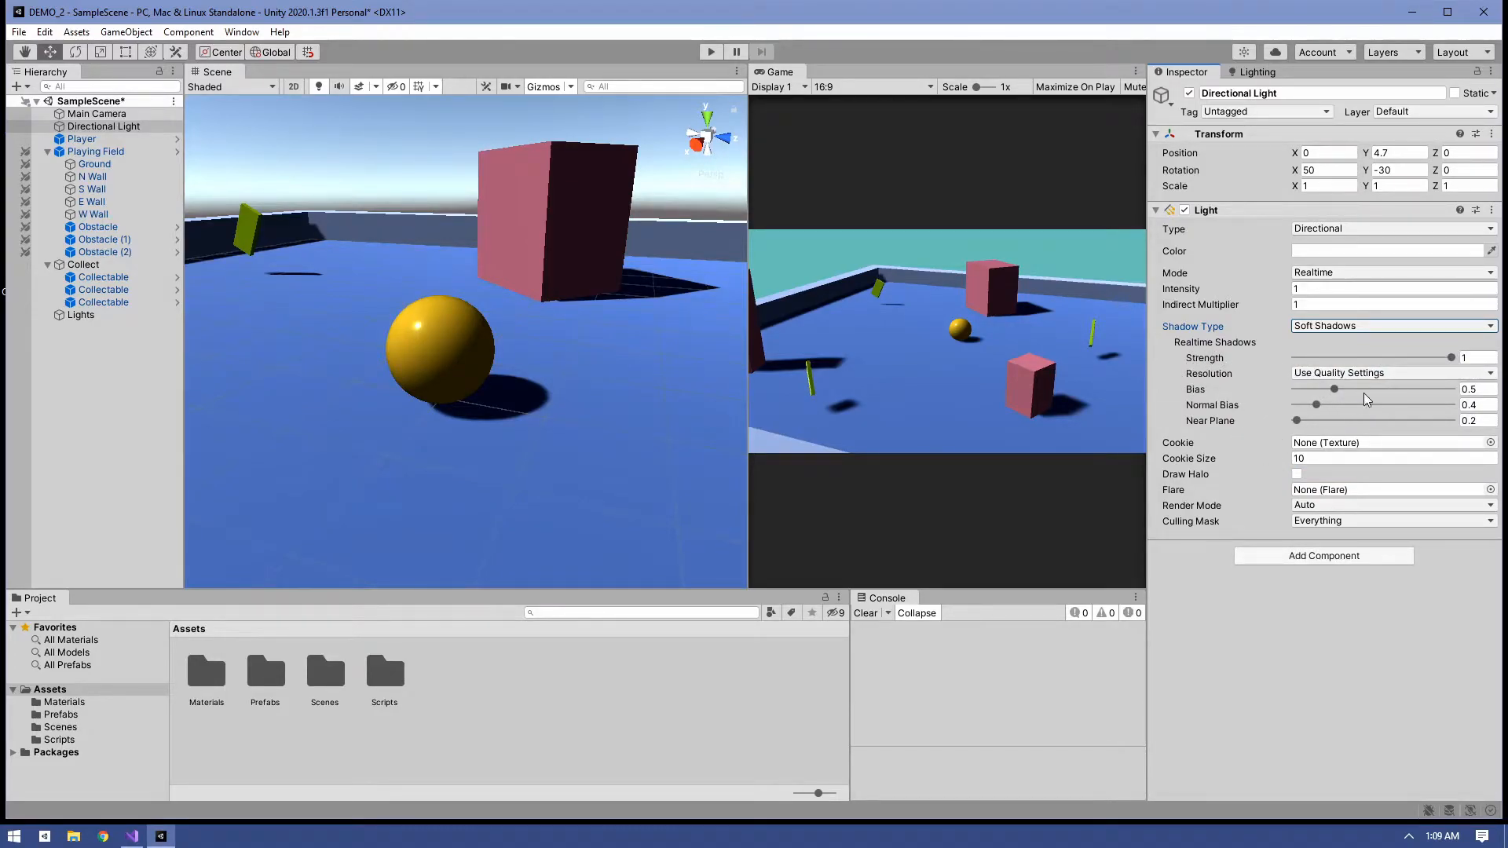
Set the Directional Light's realtime shadow strength to 0.33 and its bias to 1.17, keeping the resolution on Use Quality Settings.
drag(1455, 359, 1348, 363)
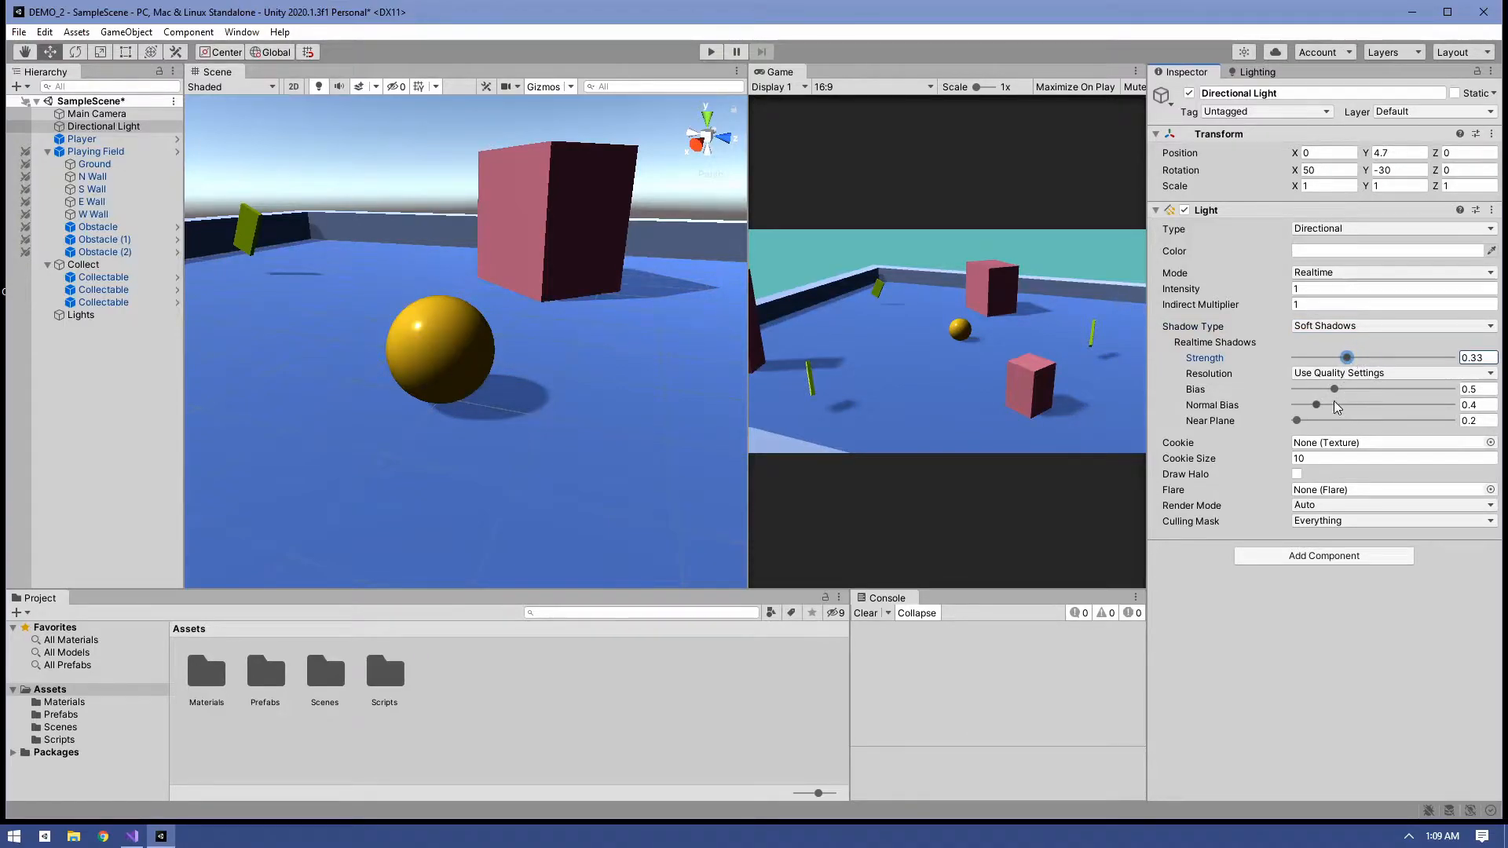
click(1368, 376)
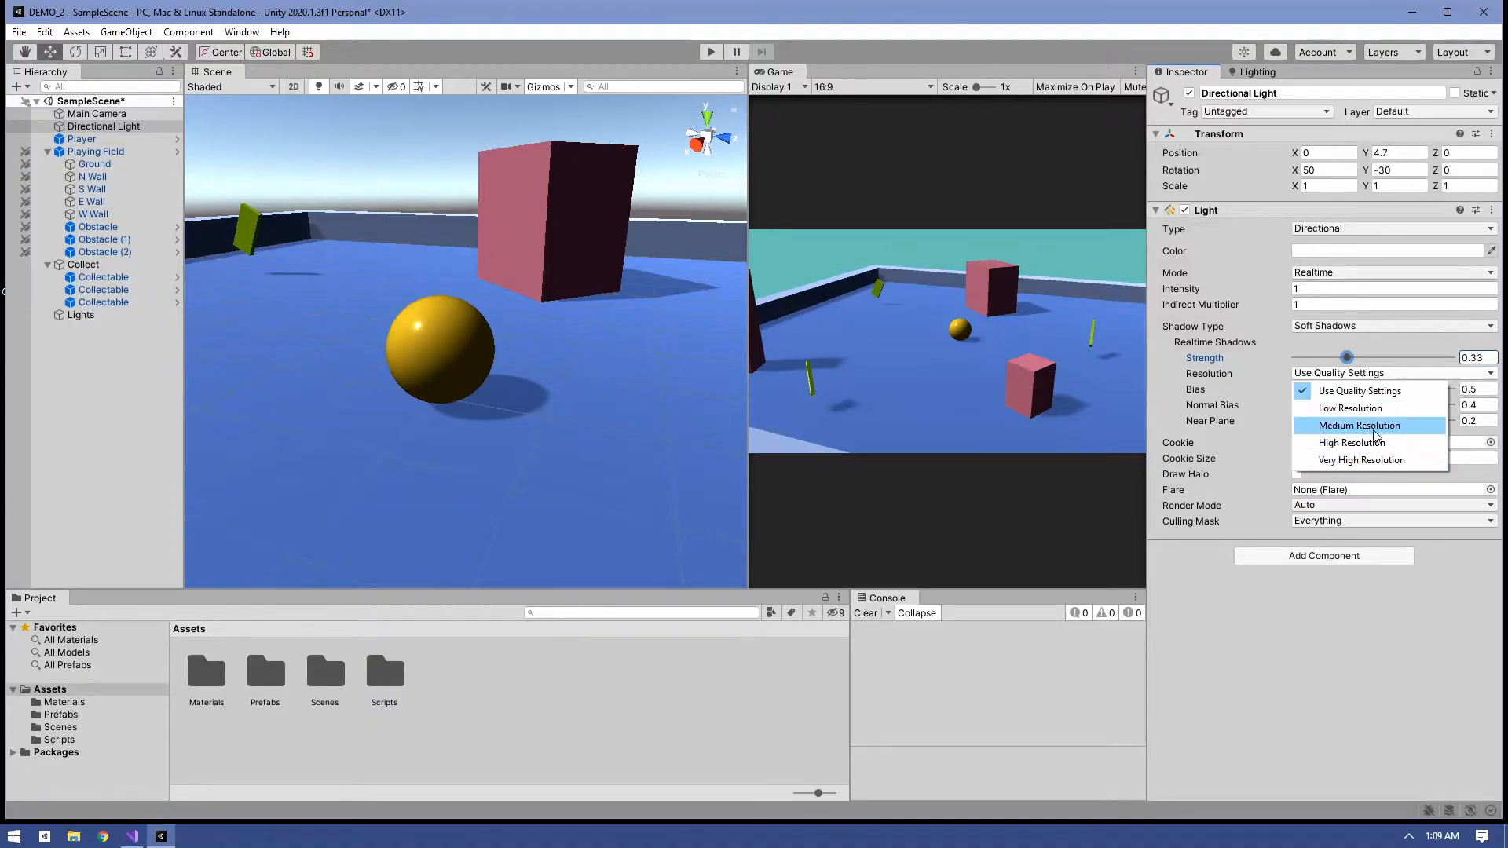
click(1312, 589)
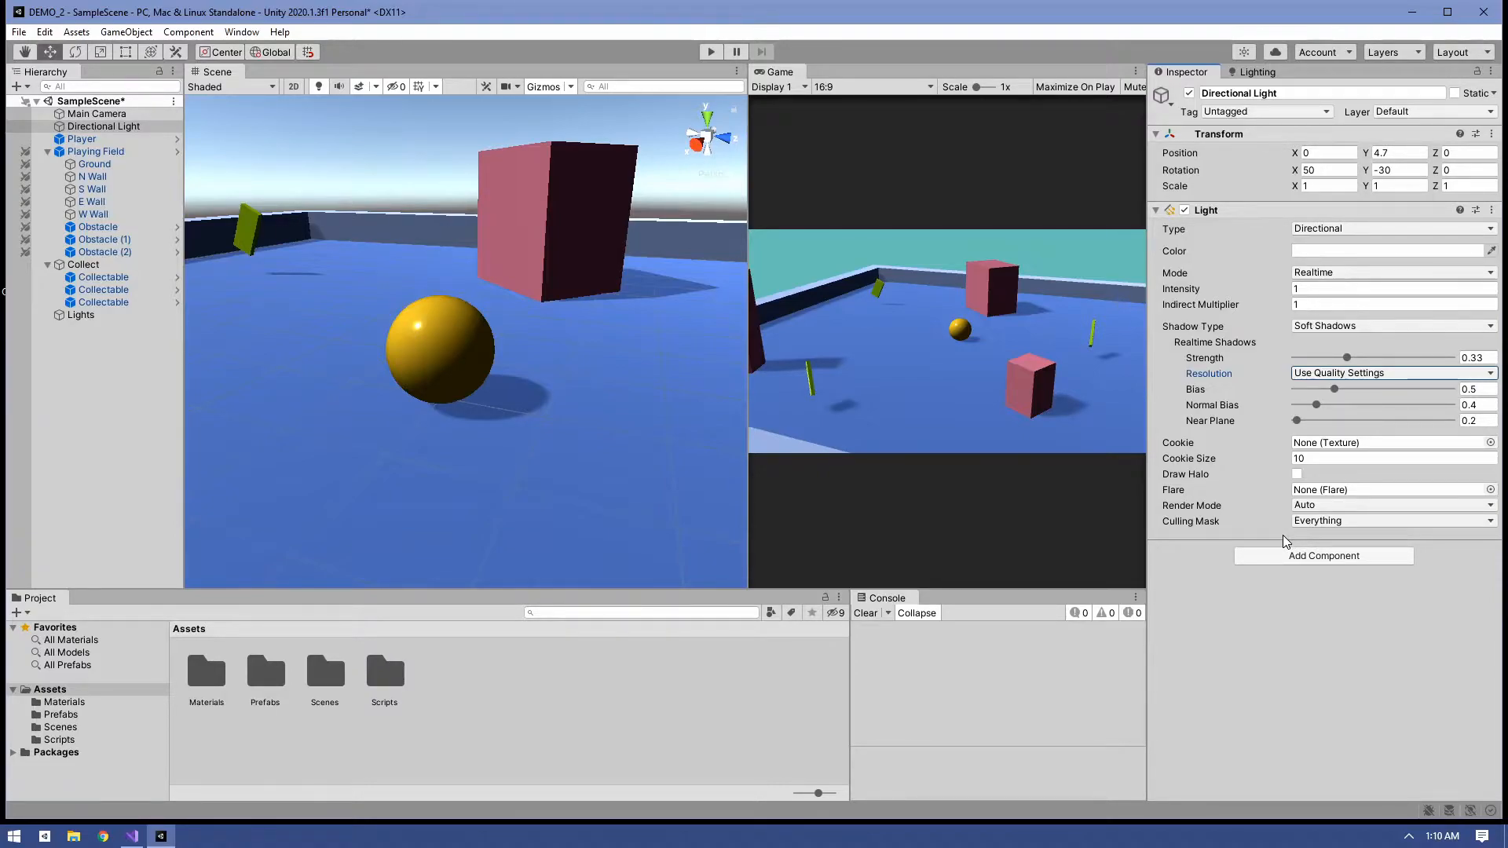
click(1335, 390)
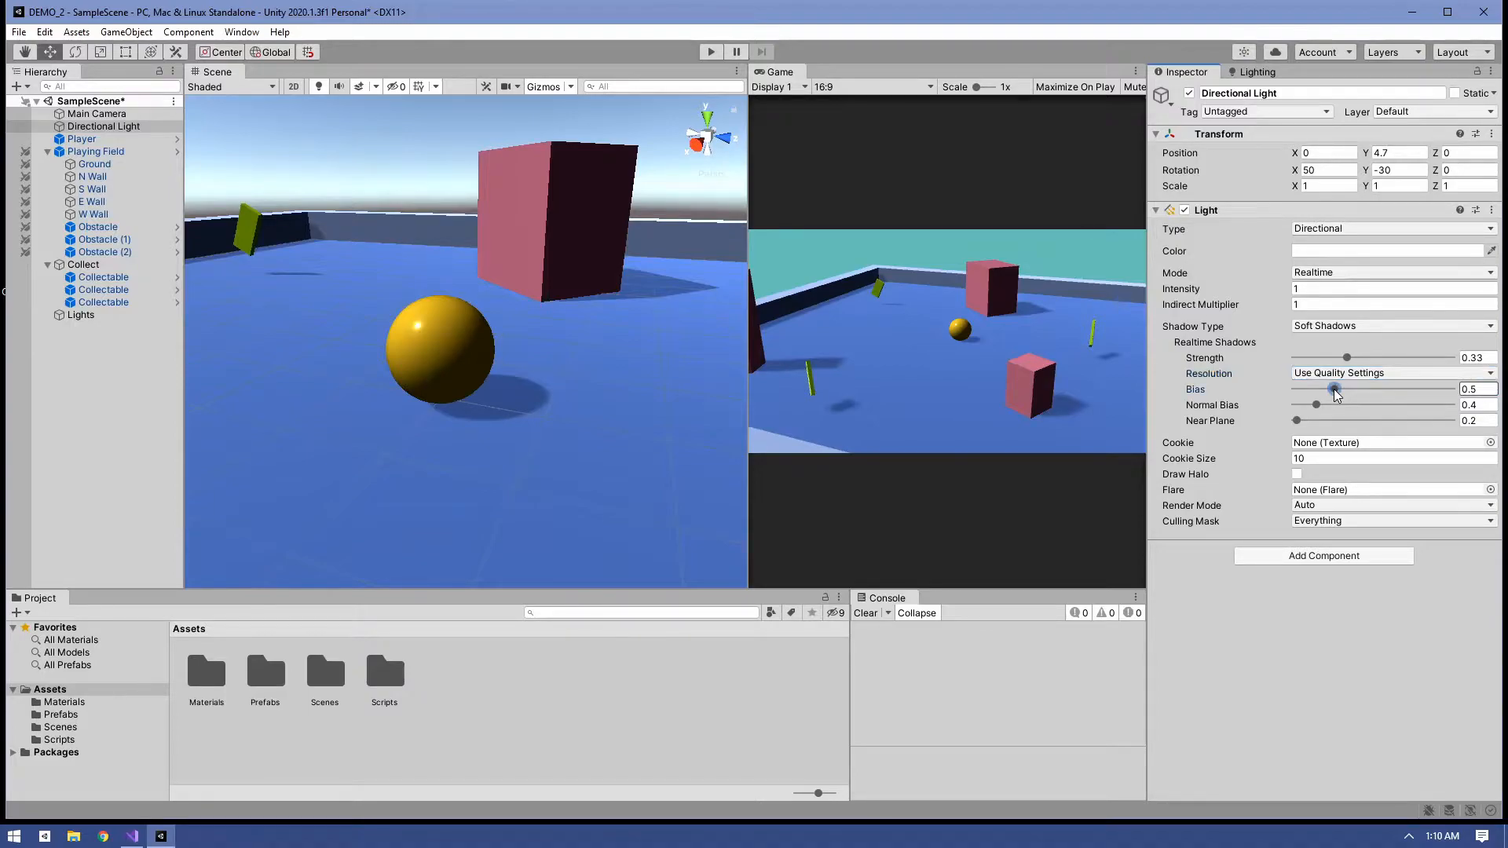
drag(1336, 392, 1387, 399)
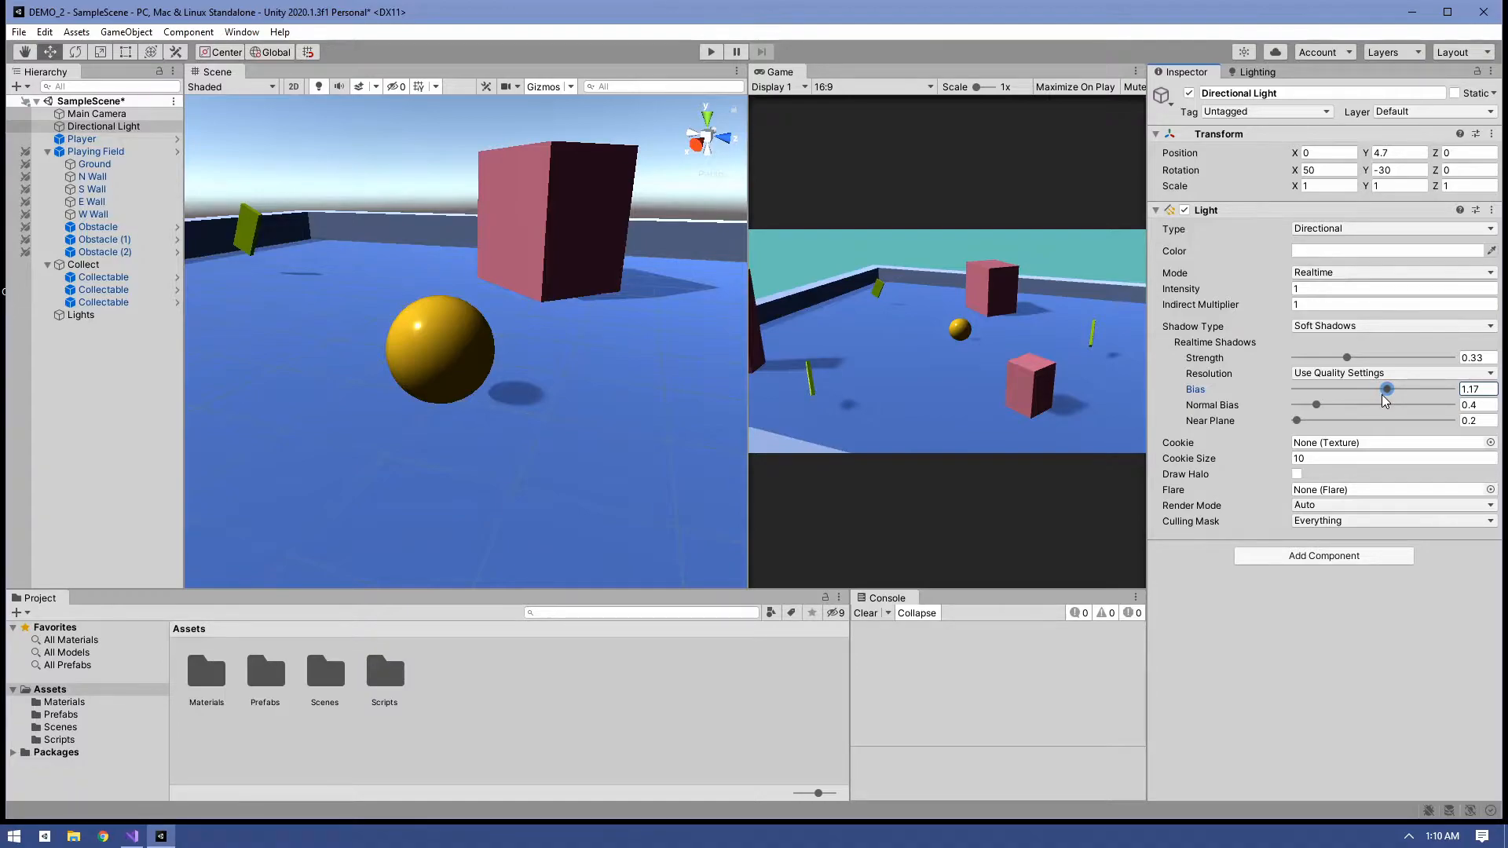
Set the Directional Light's realtime shadow bias to 0.5.
click(1471, 389)
text(0.5)
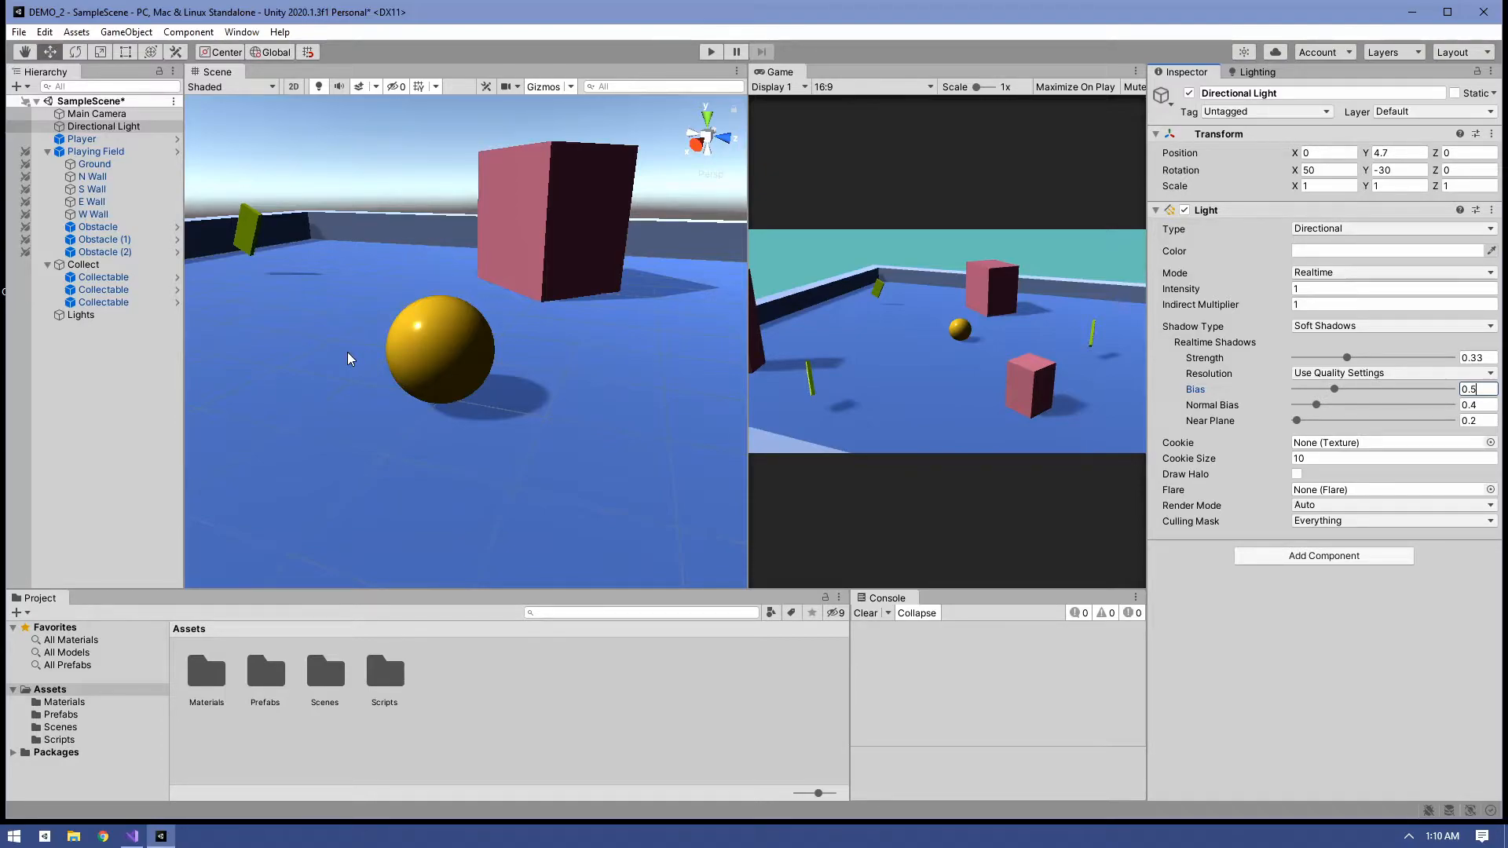
Lower the Directional Light to a Y position of about 2.82 and tilt it to a rotation of about 53.6, -32.8, -3.6.
double_click(146, 127)
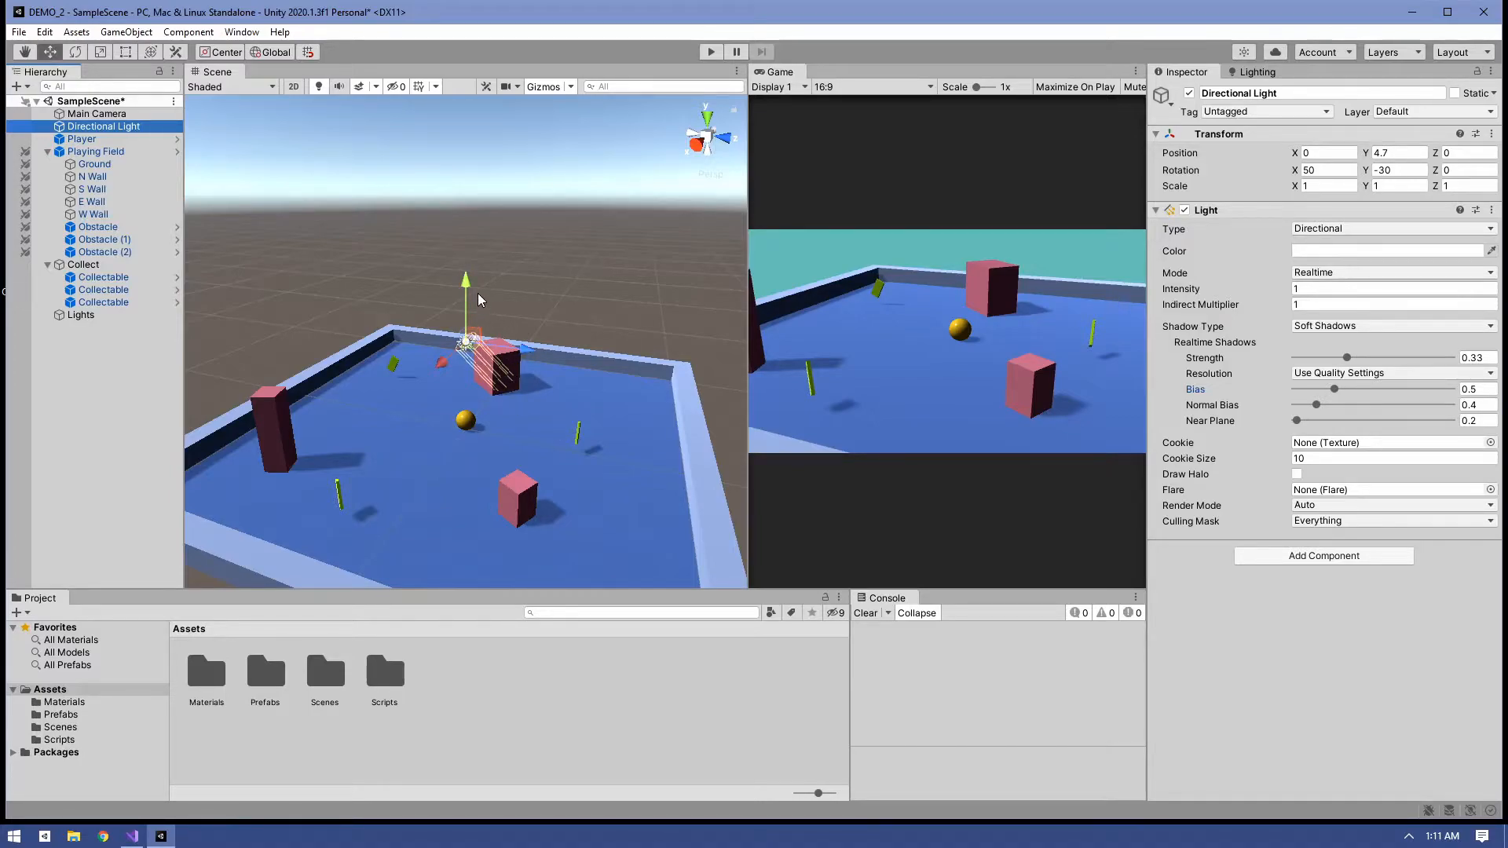
drag(467, 286, 482, 324)
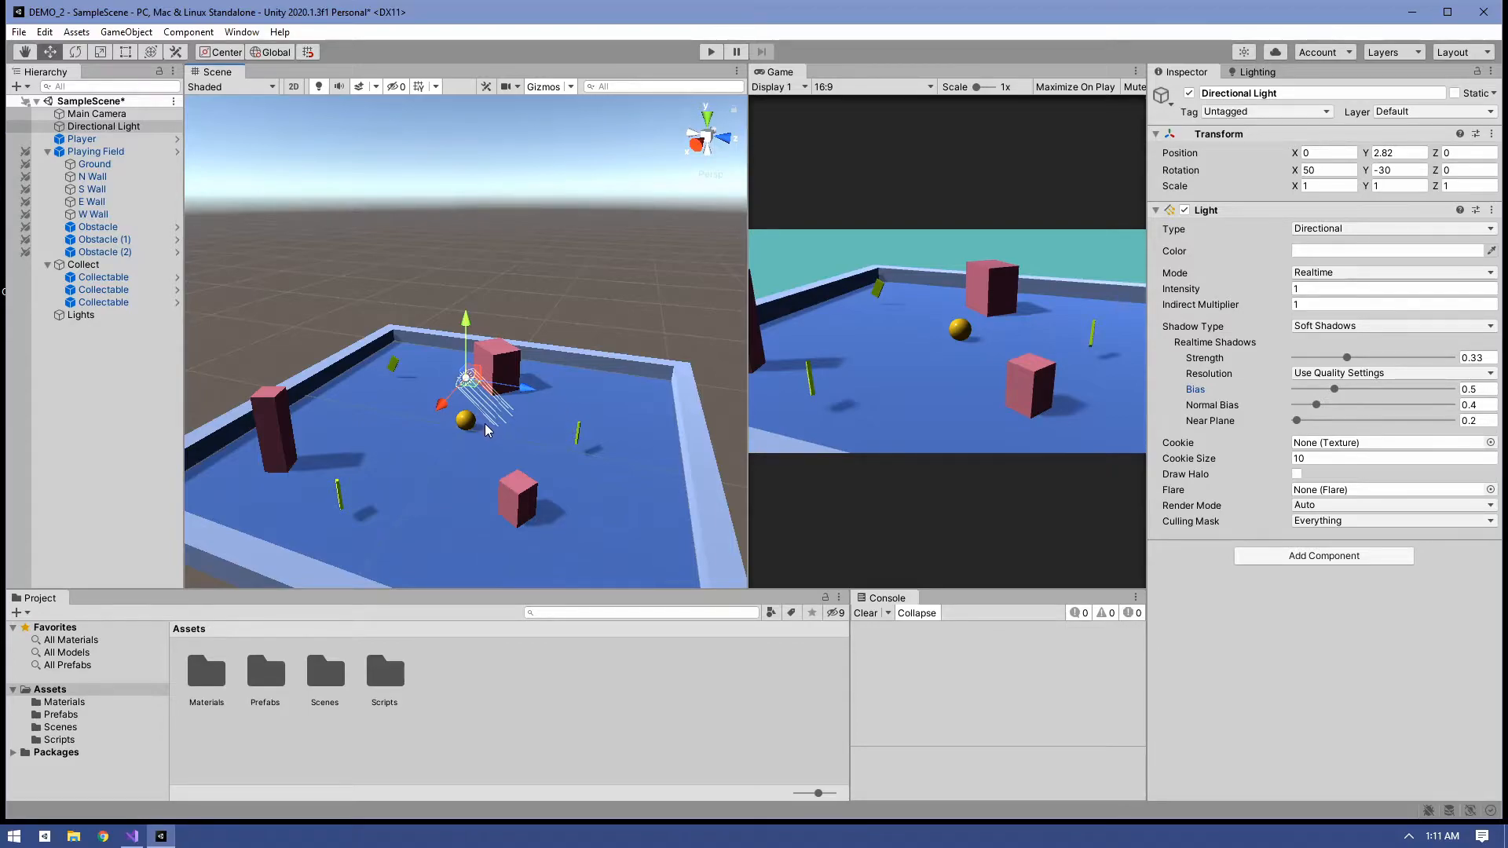
key(e)
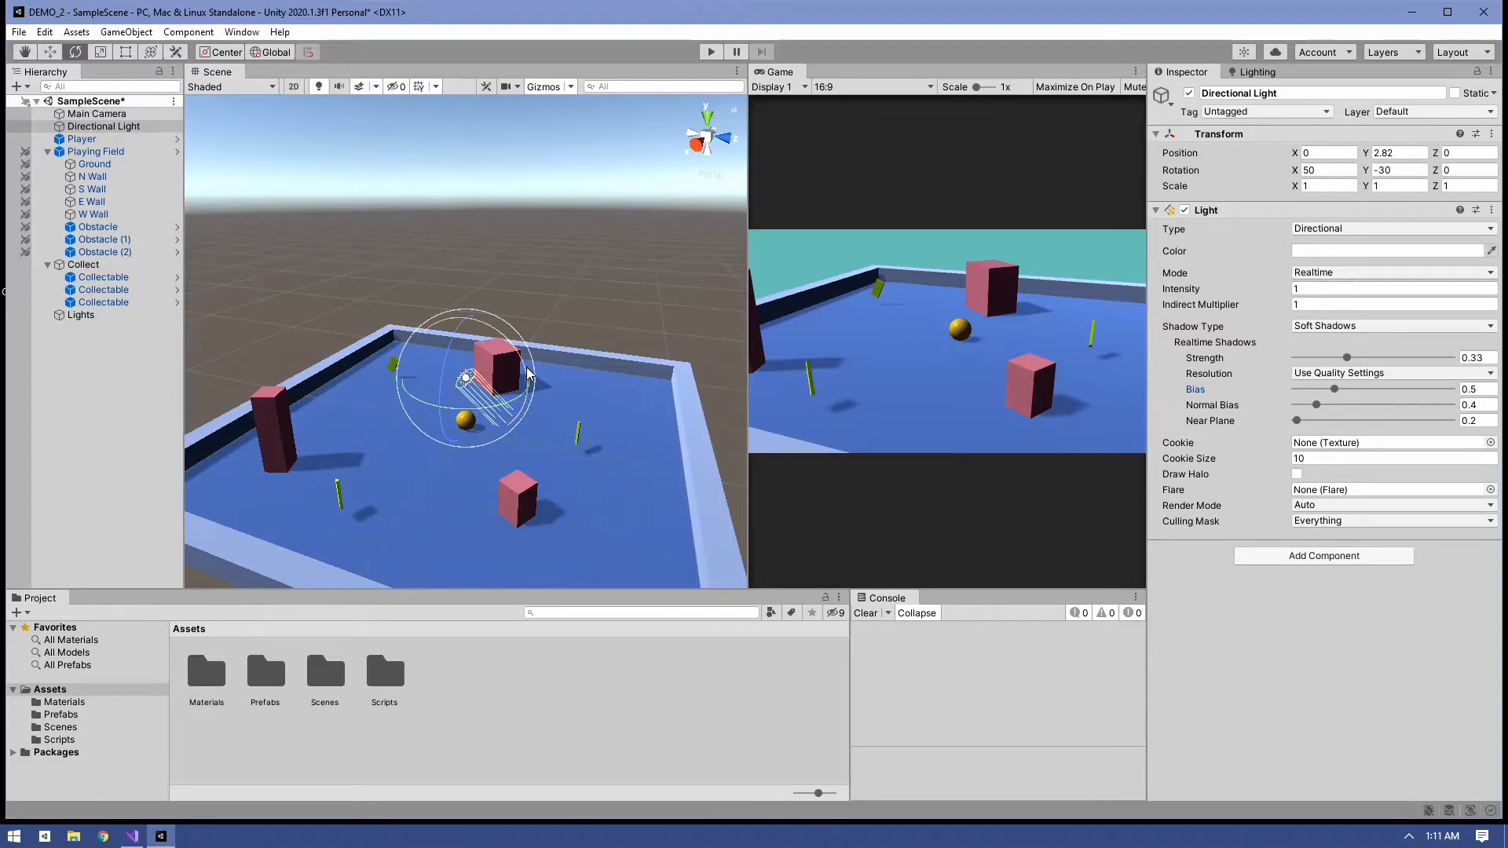
mouse_move(527, 373)
mouse_down()
mouse_move(517, 364)
mouse_move(524, 384)
mouse_up()
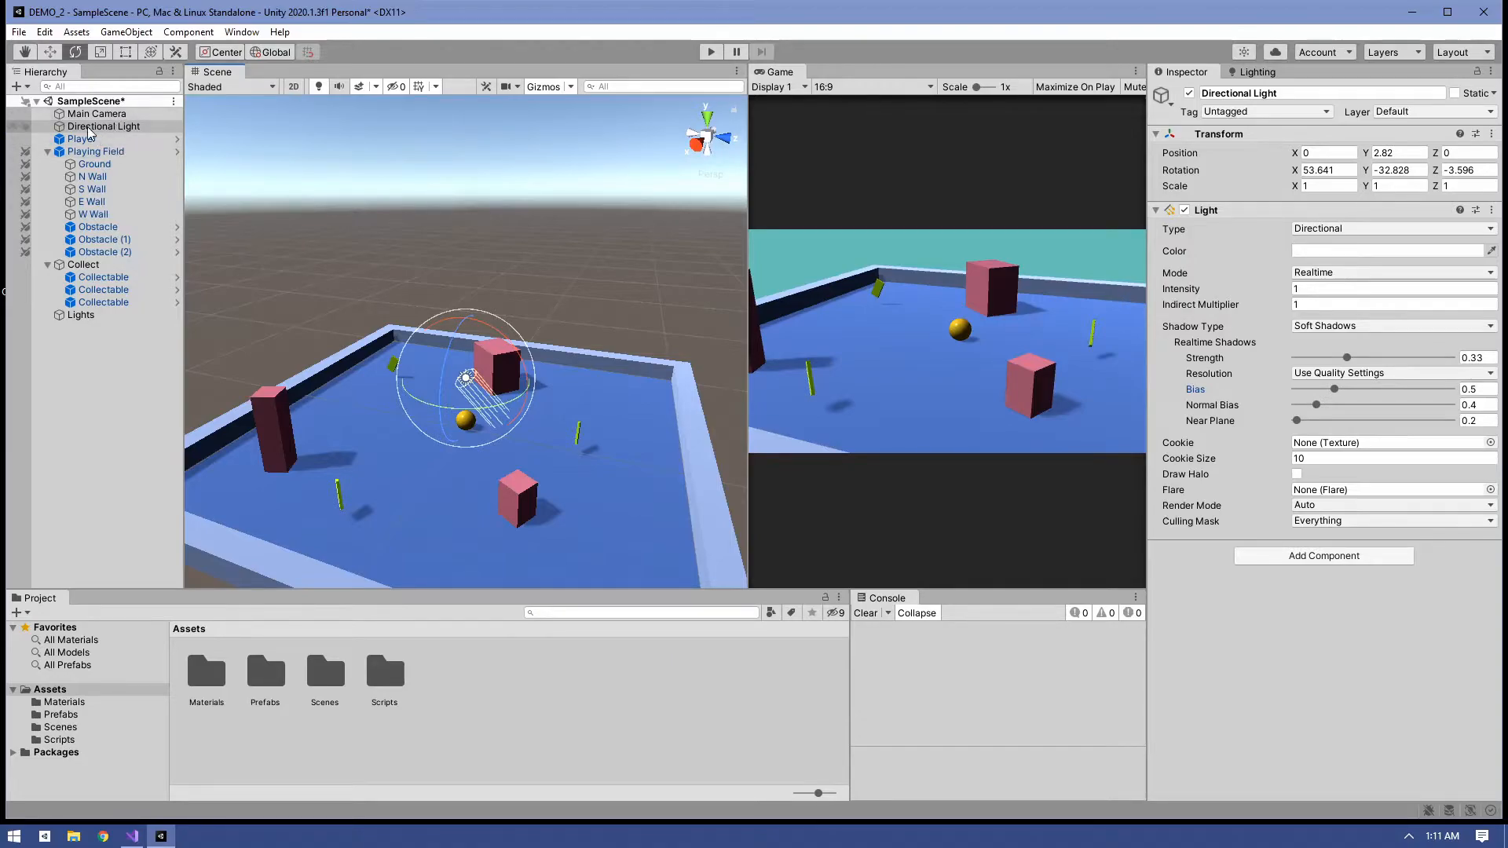
Add a second directional light to the scene and nest it under the Lights object.
right_click(92, 349)
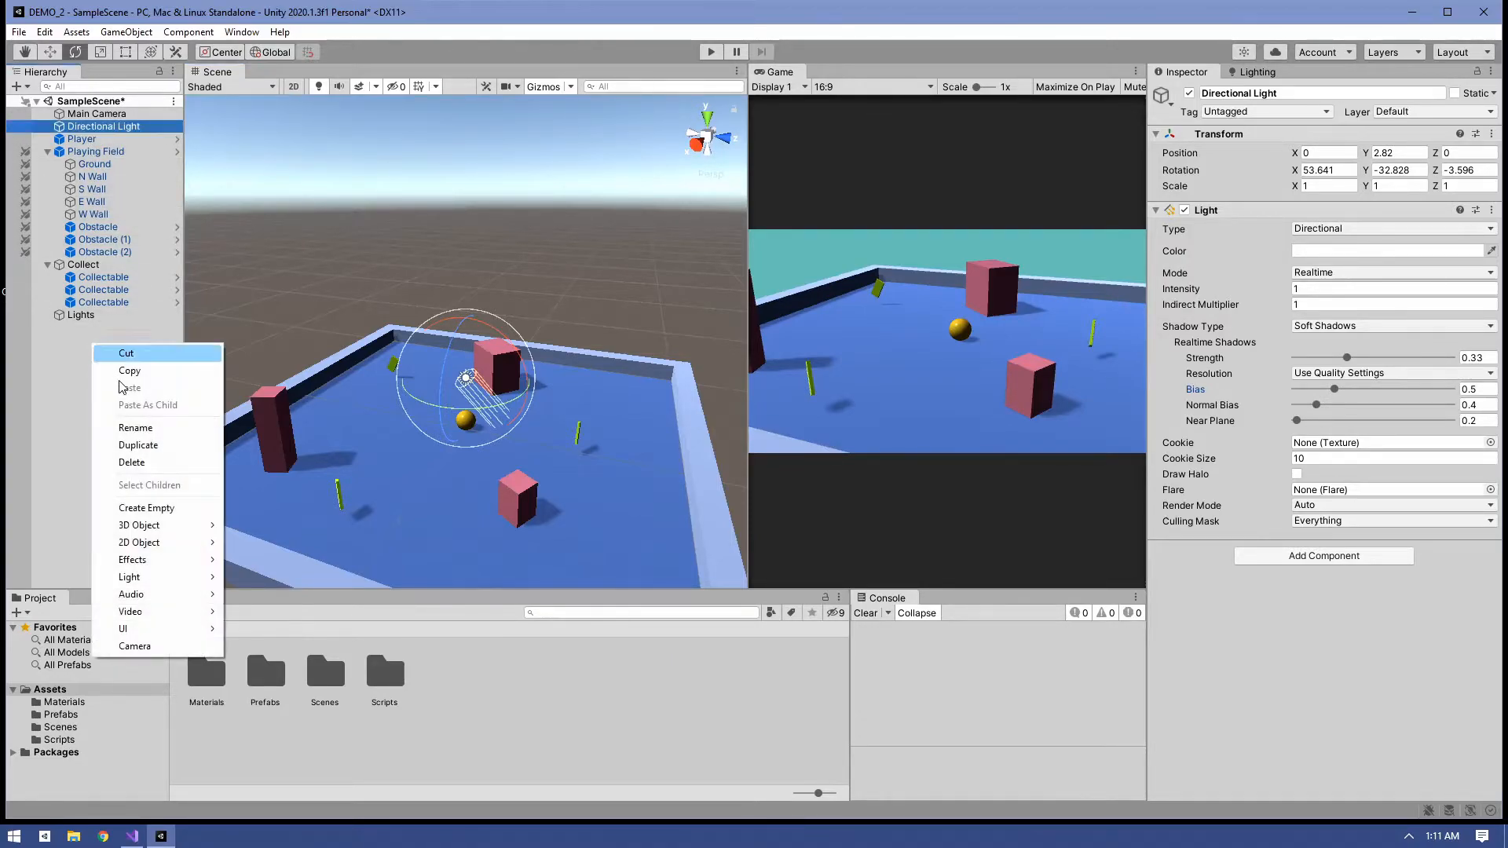
mouse_move(173, 588)
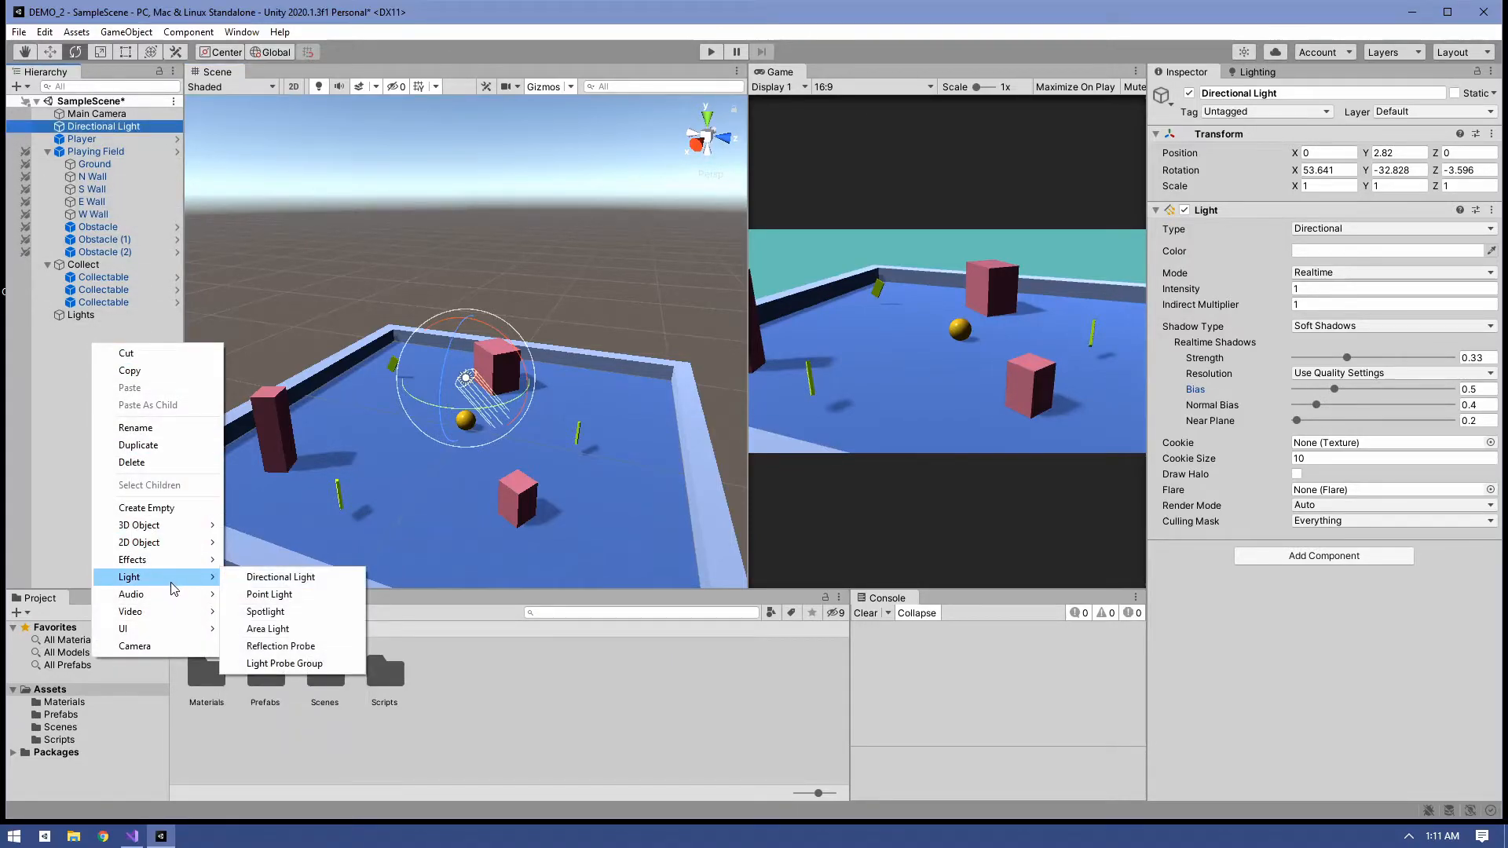
click(303, 578)
drag(117, 314, 116, 316)
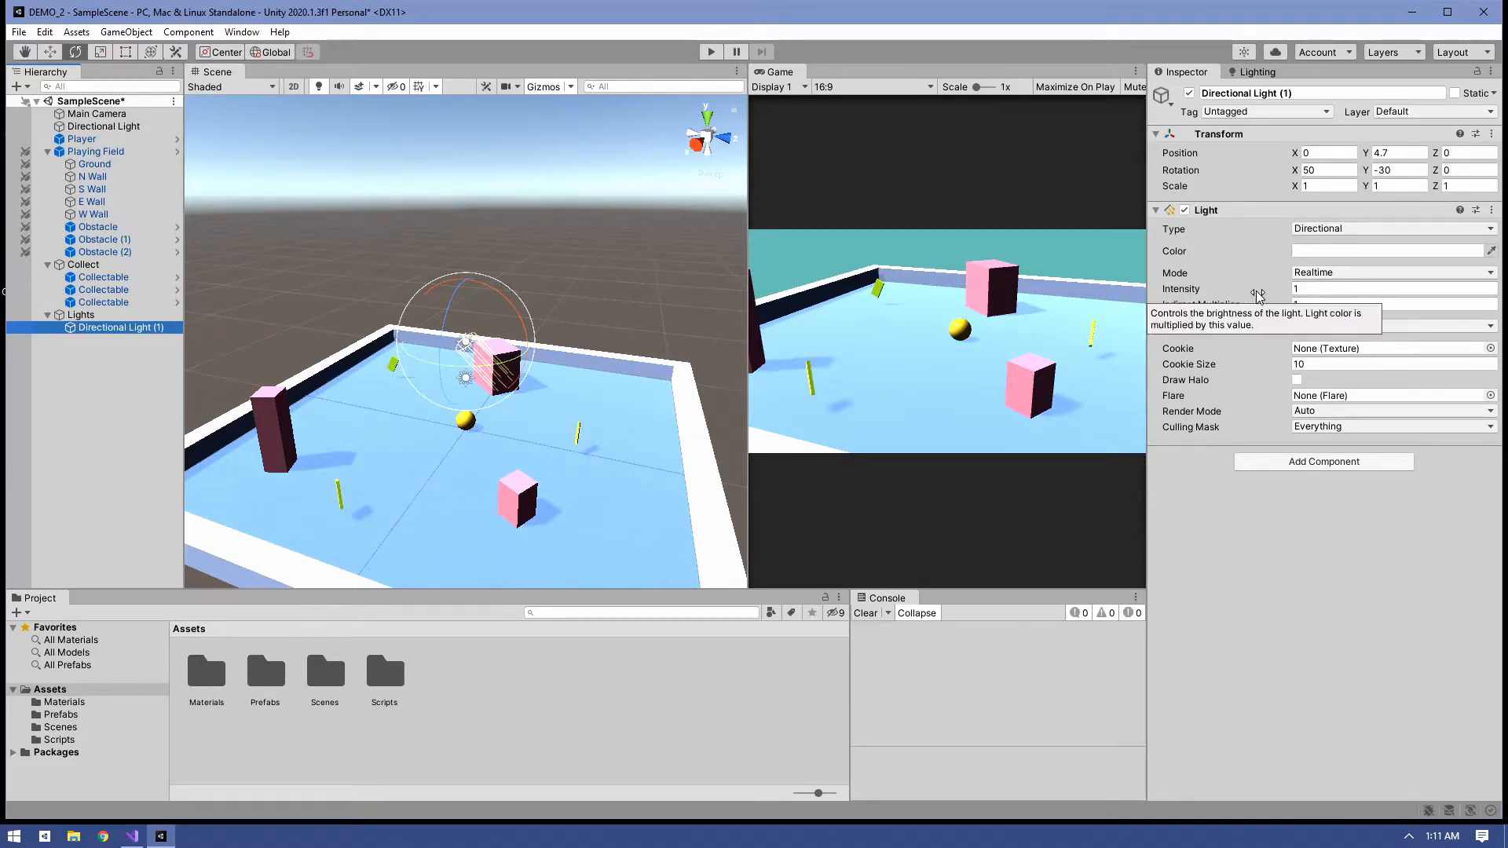
Set the new directional light's color to orange, hex FF9600.
click(1387, 251)
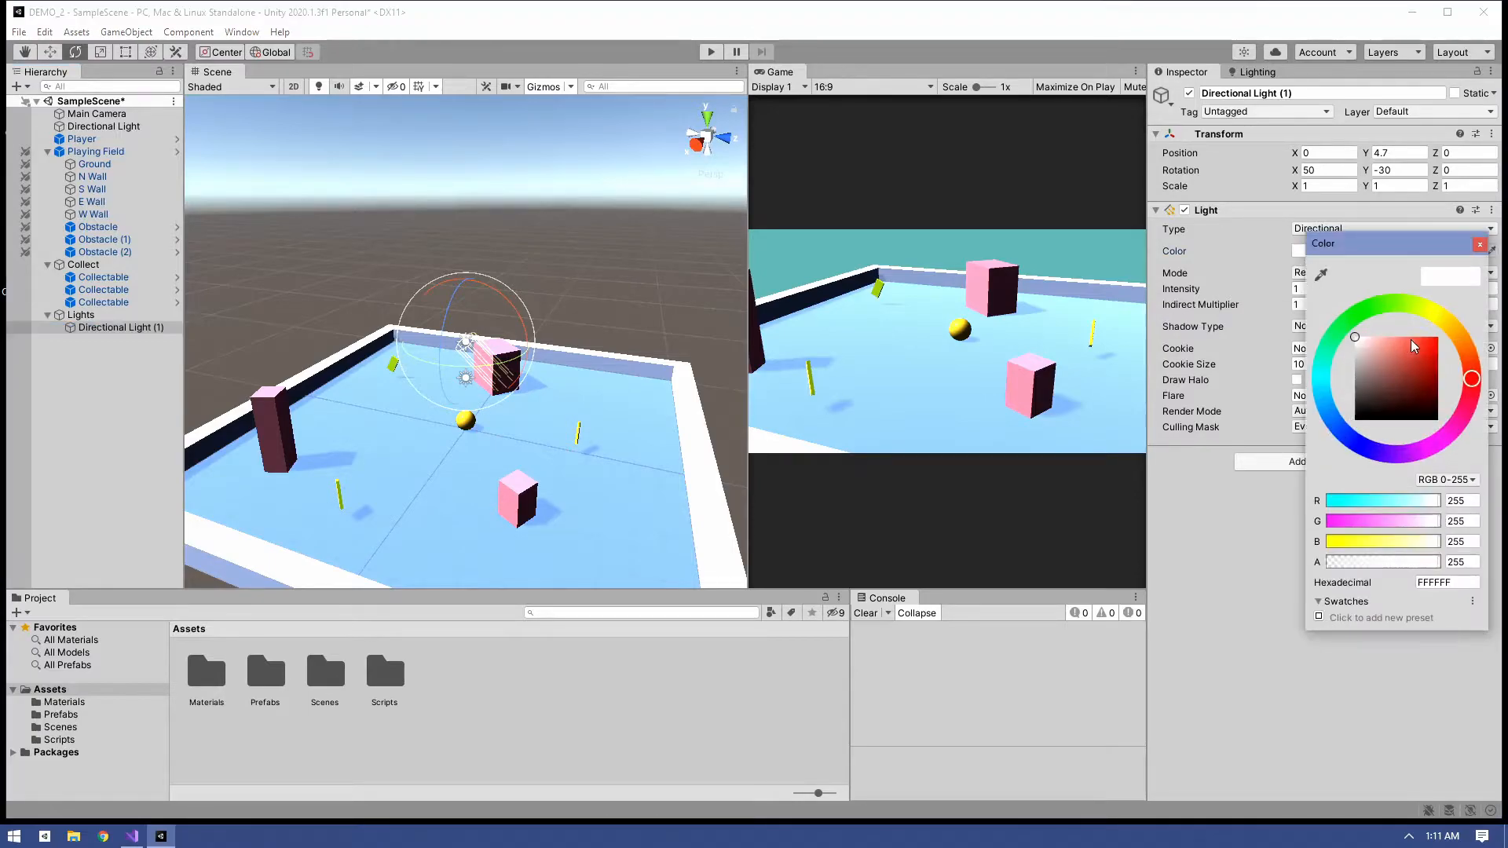
click(1449, 337)
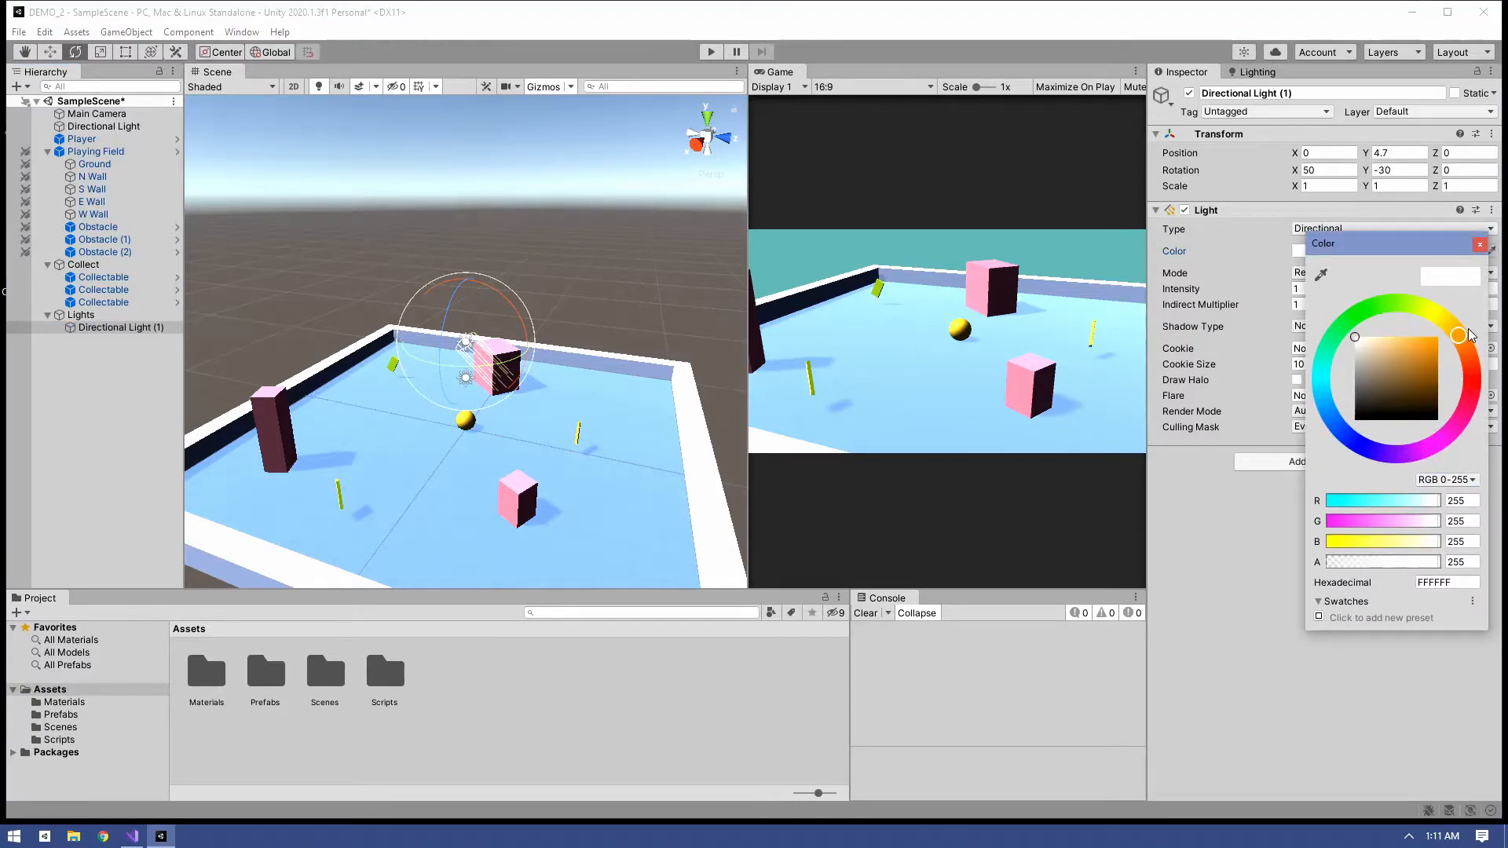
drag(1427, 347, 1458, 335)
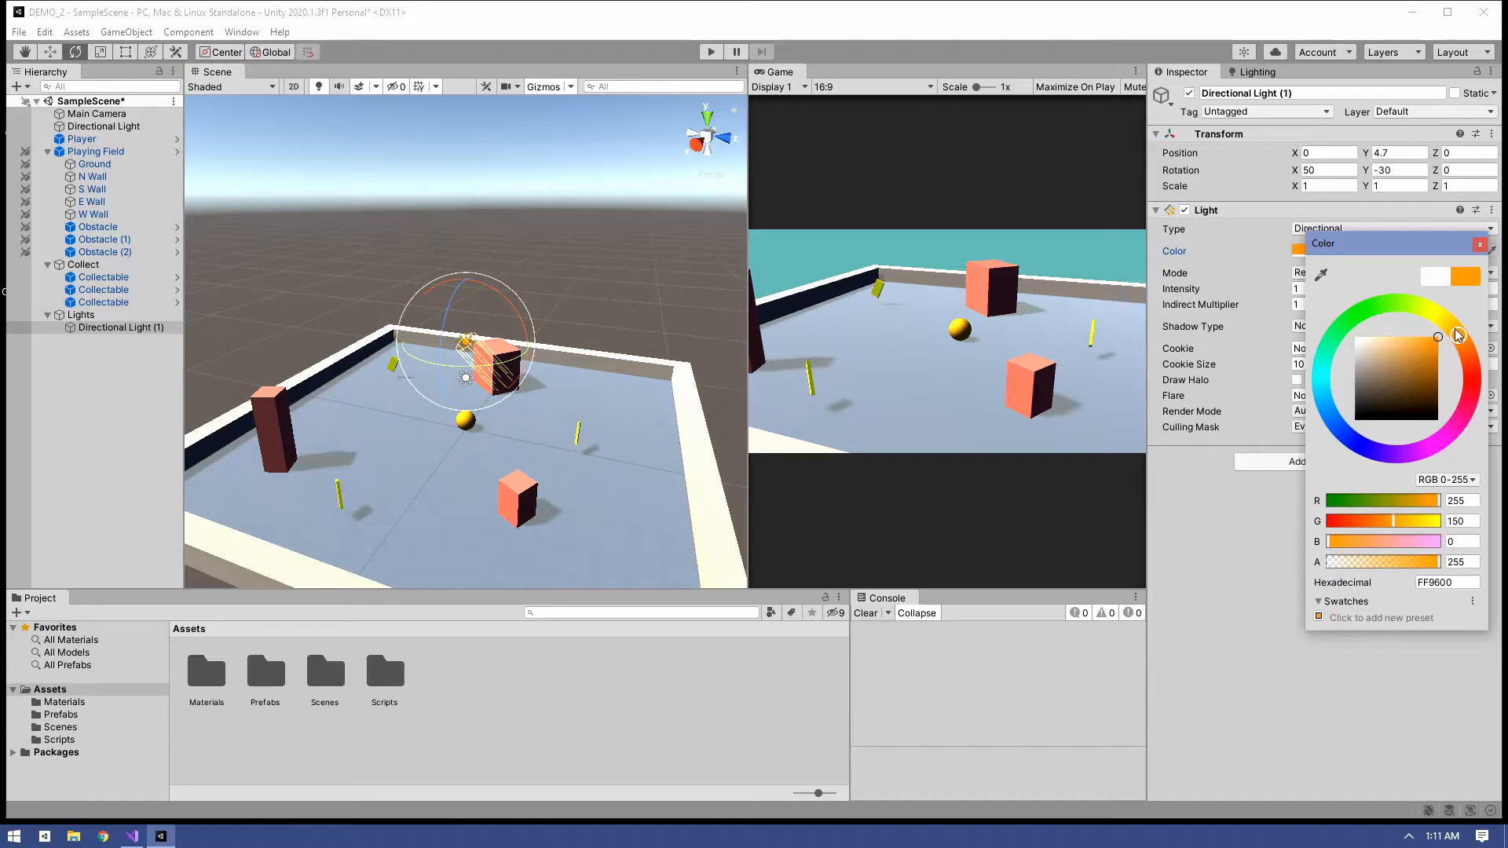
click(1481, 245)
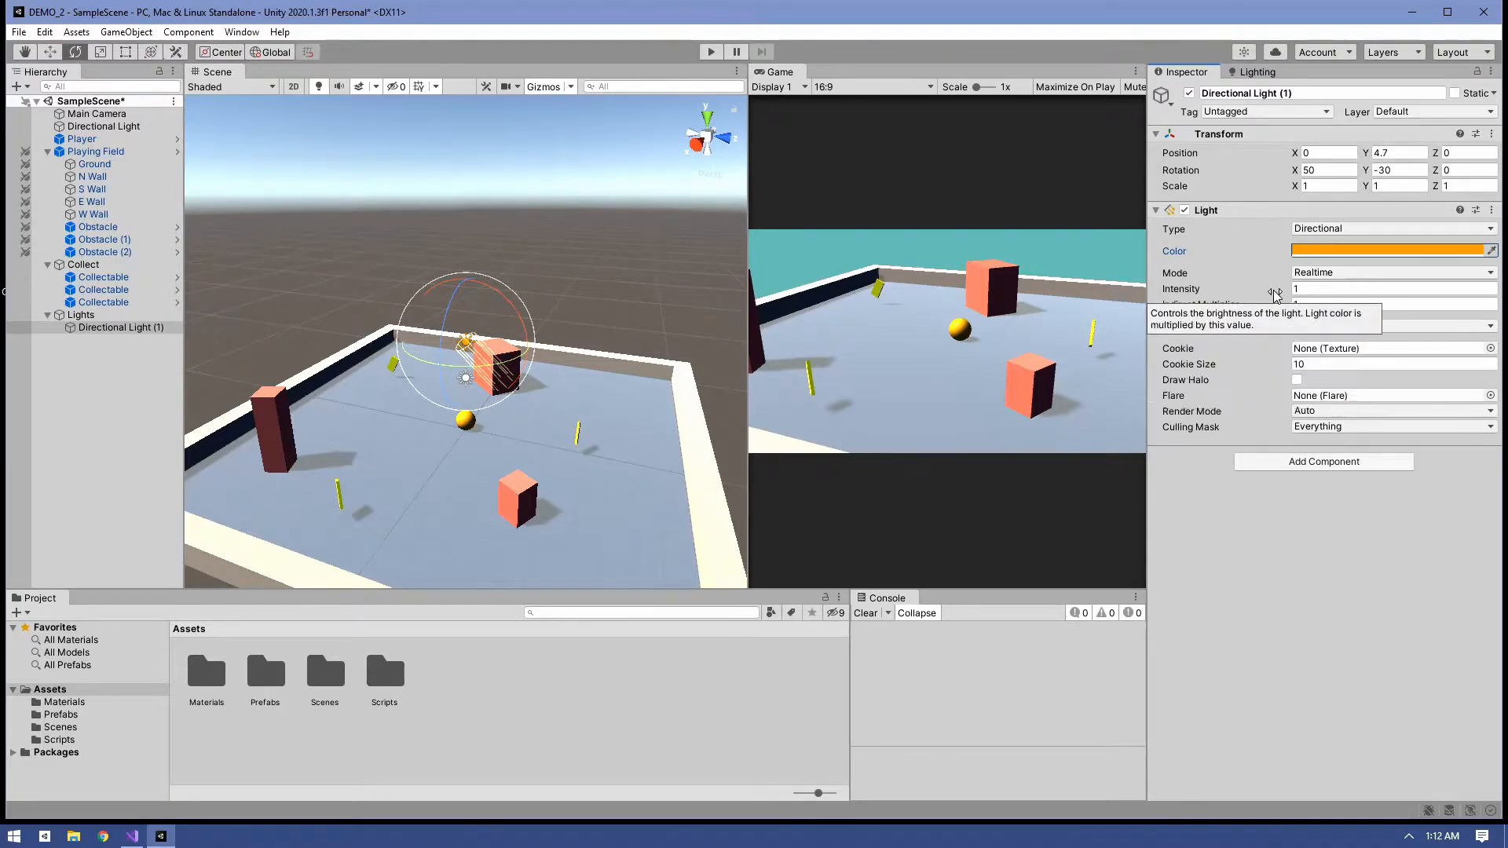
Set the orange directional light to intensity 0.88 with Hard Shadows, and rotate it to about -84.6 on the Y axis.
mouse_move(1274, 295)
mouse_down()
mouse_move(1304, 294)
mouse_move(1276, 296)
mouse_up()
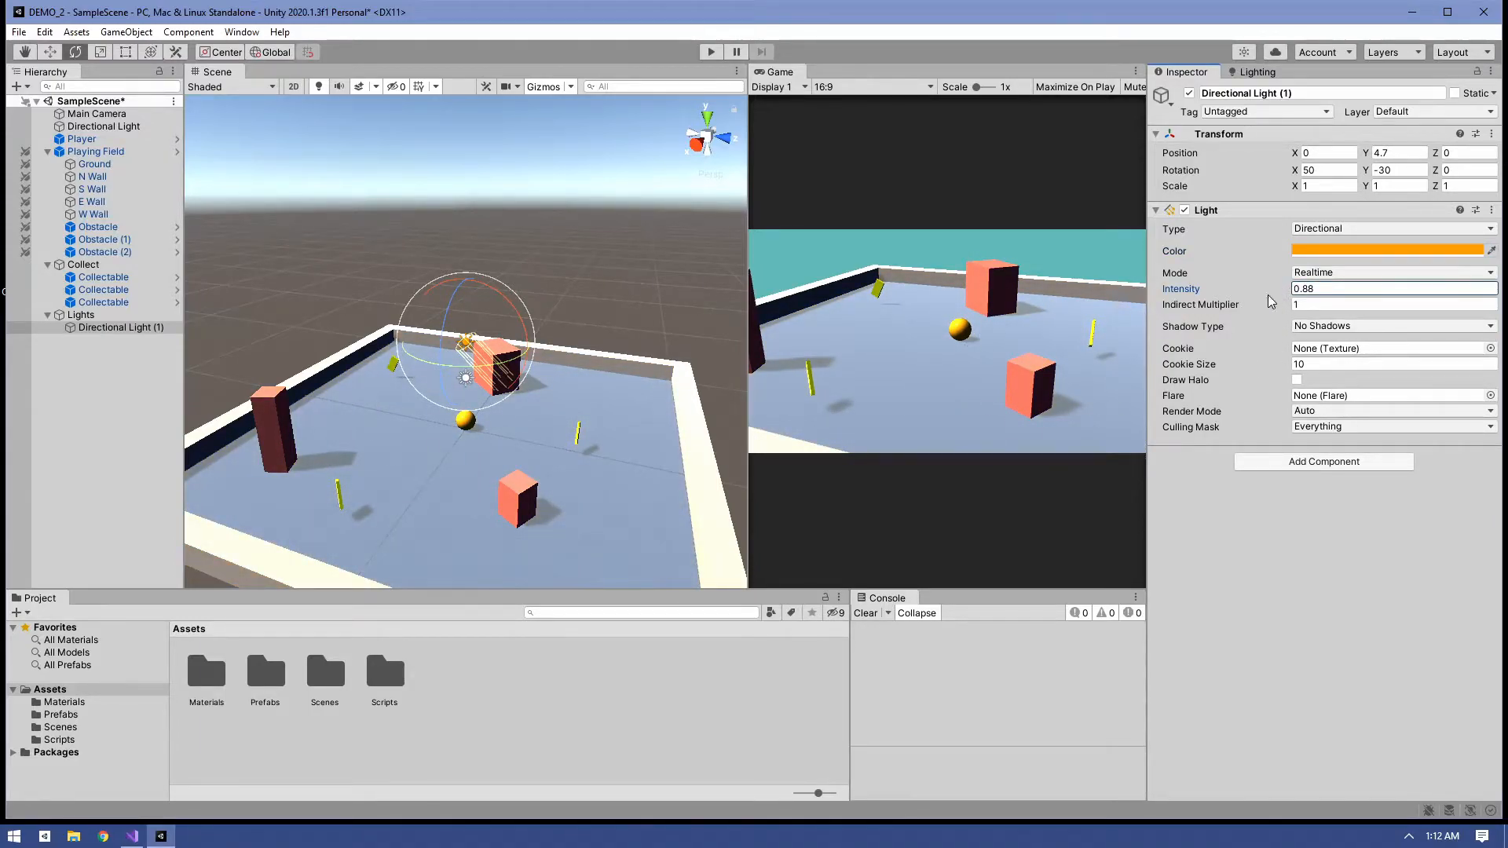
click(1310, 326)
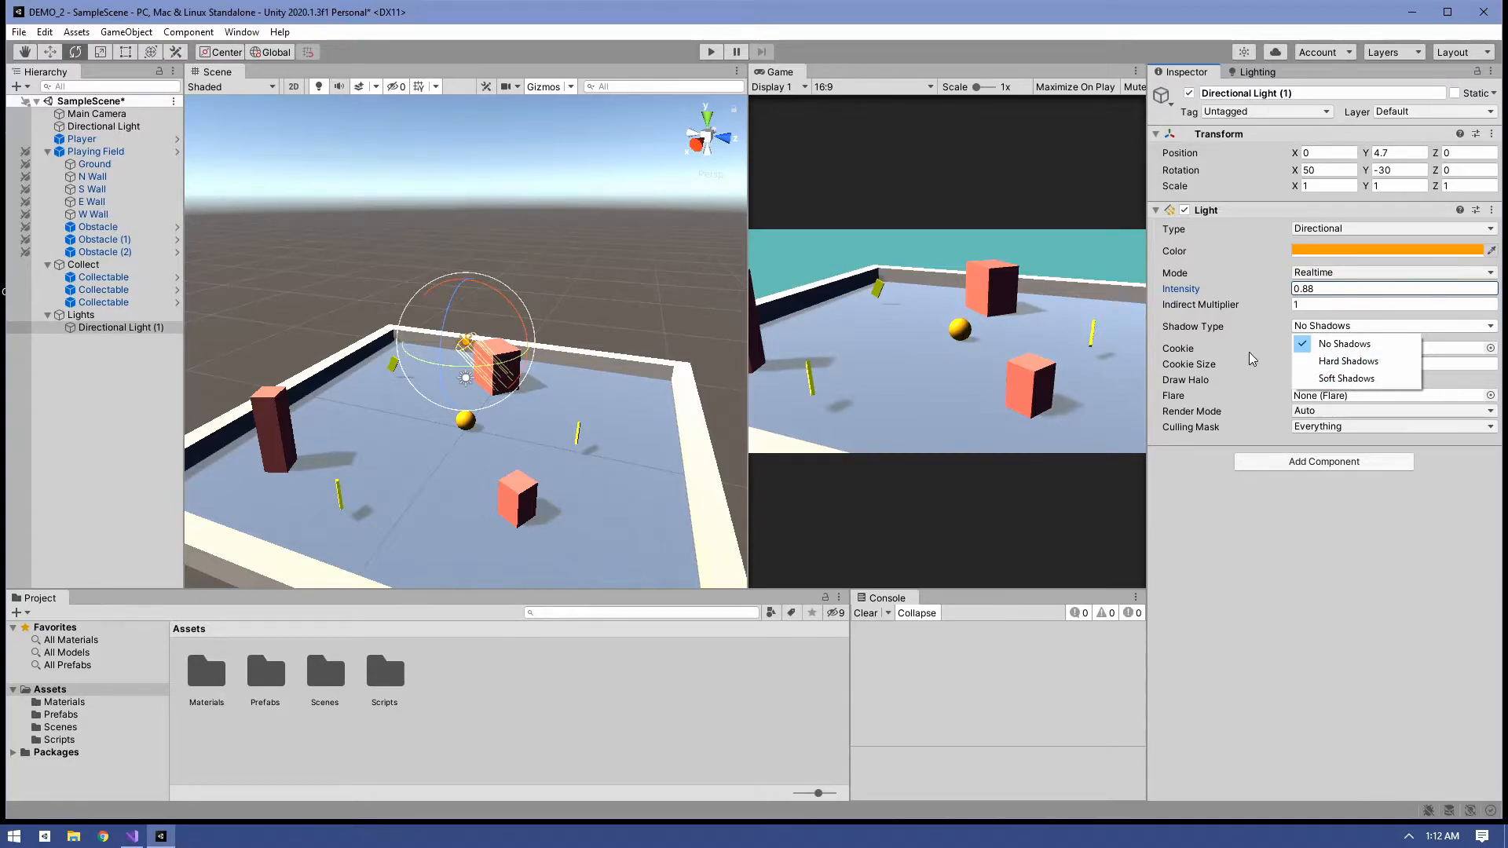
click(1344, 361)
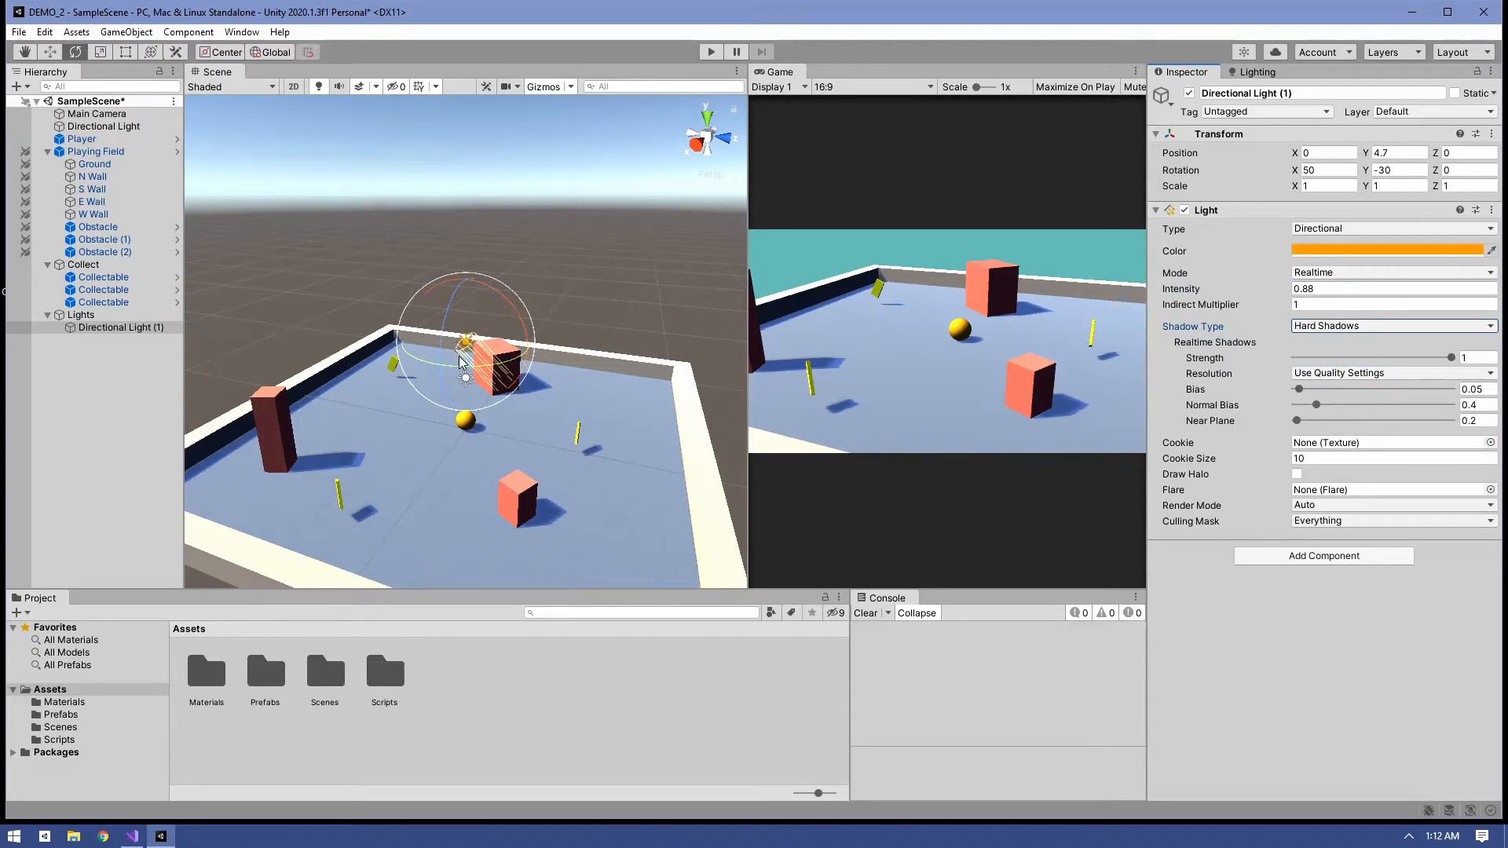
drag(467, 376, 597, 375)
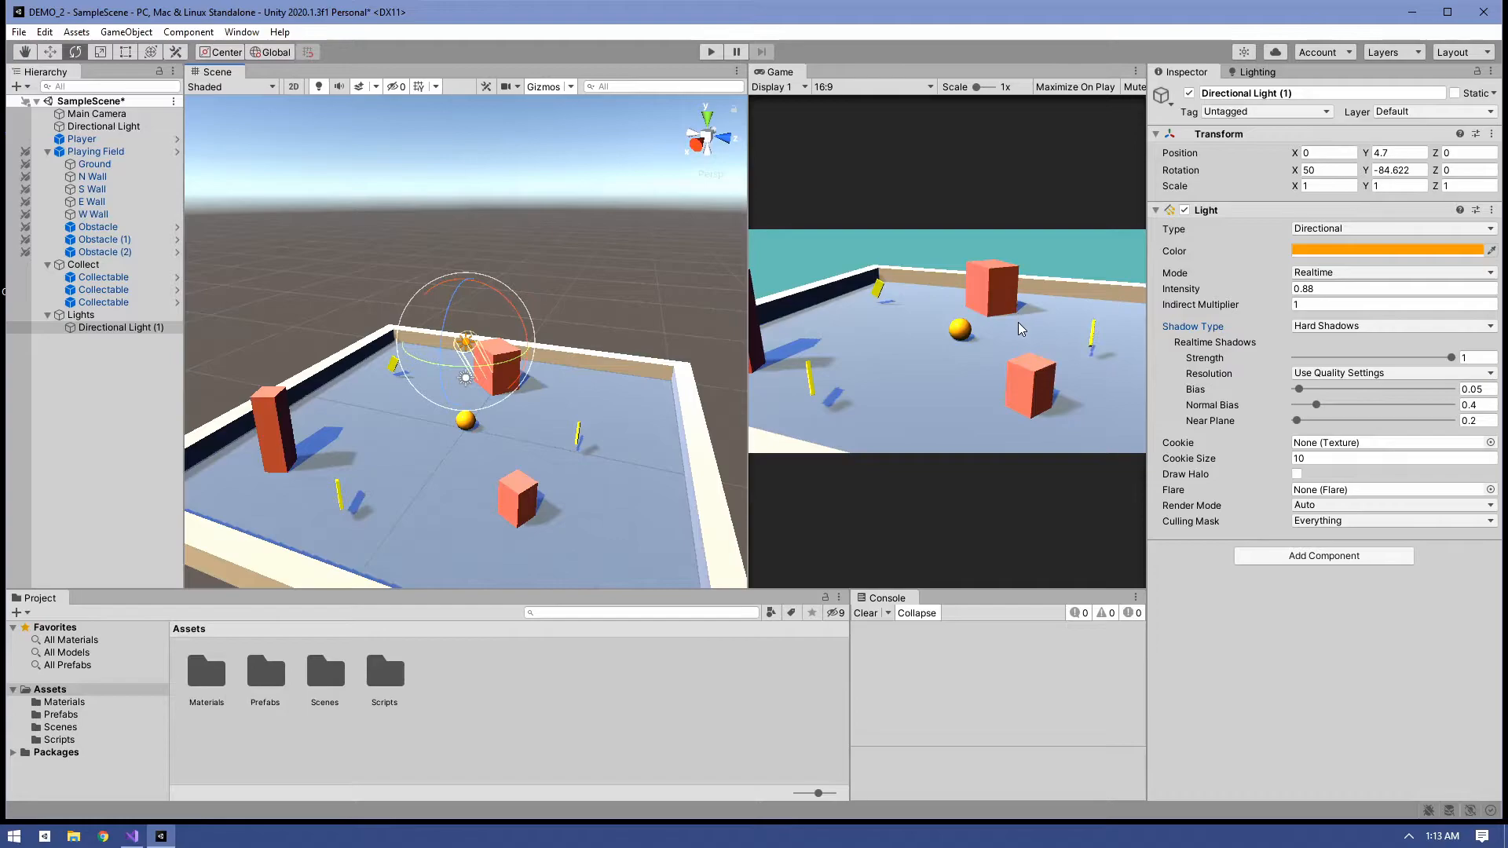
Compare the scene with the orange light's Light component off and on, and set its realtime shadow strength to about 0.396.
click(1184, 211)
click(1185, 211)
click(1185, 210)
click(1185, 210)
drag(1447, 358, 1359, 363)
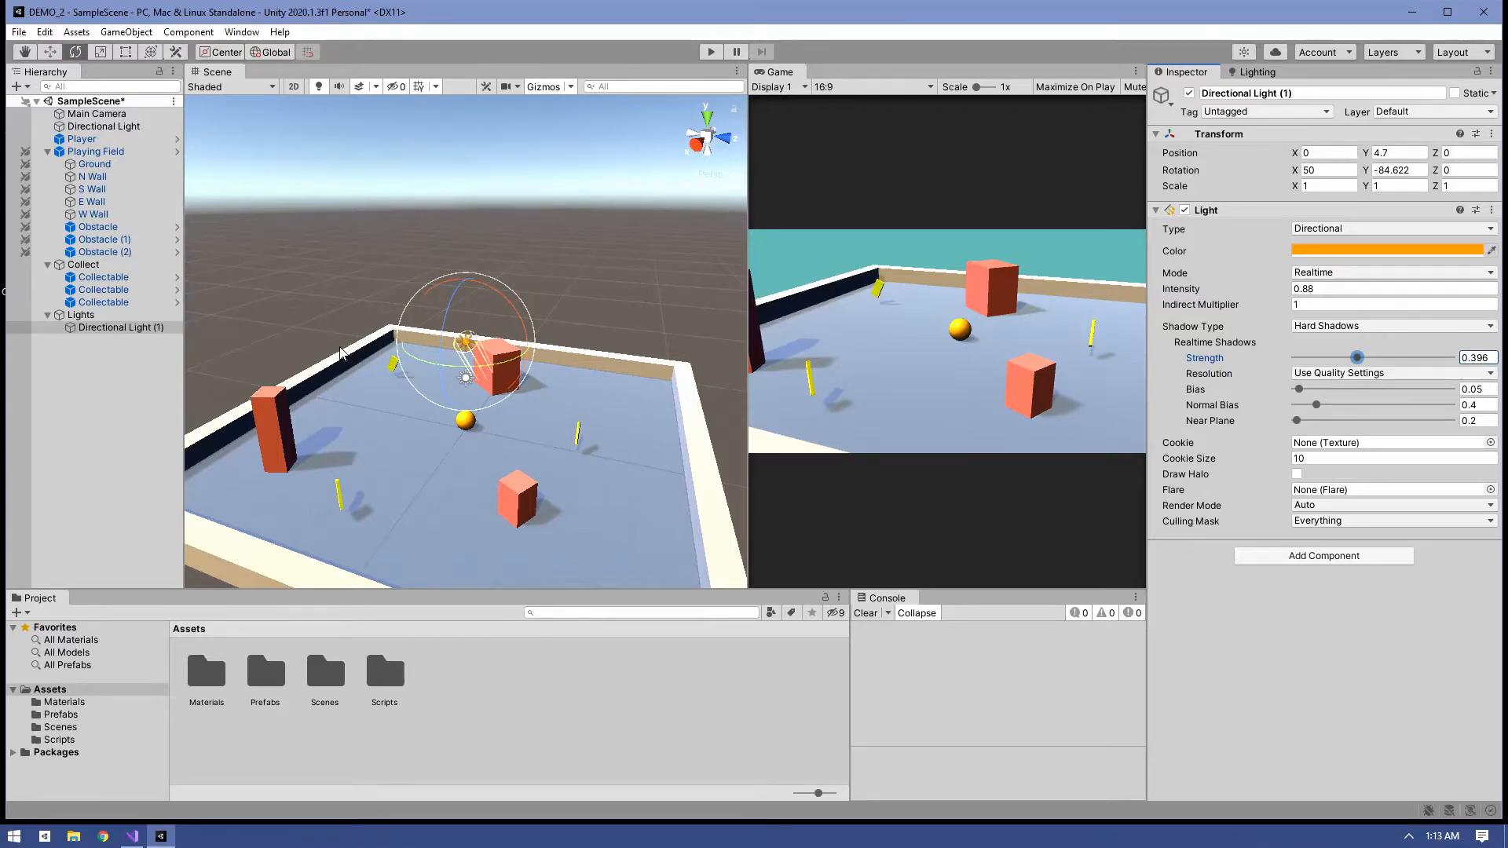
Add a point light as a child of the Lights object.
right_click(82, 316)
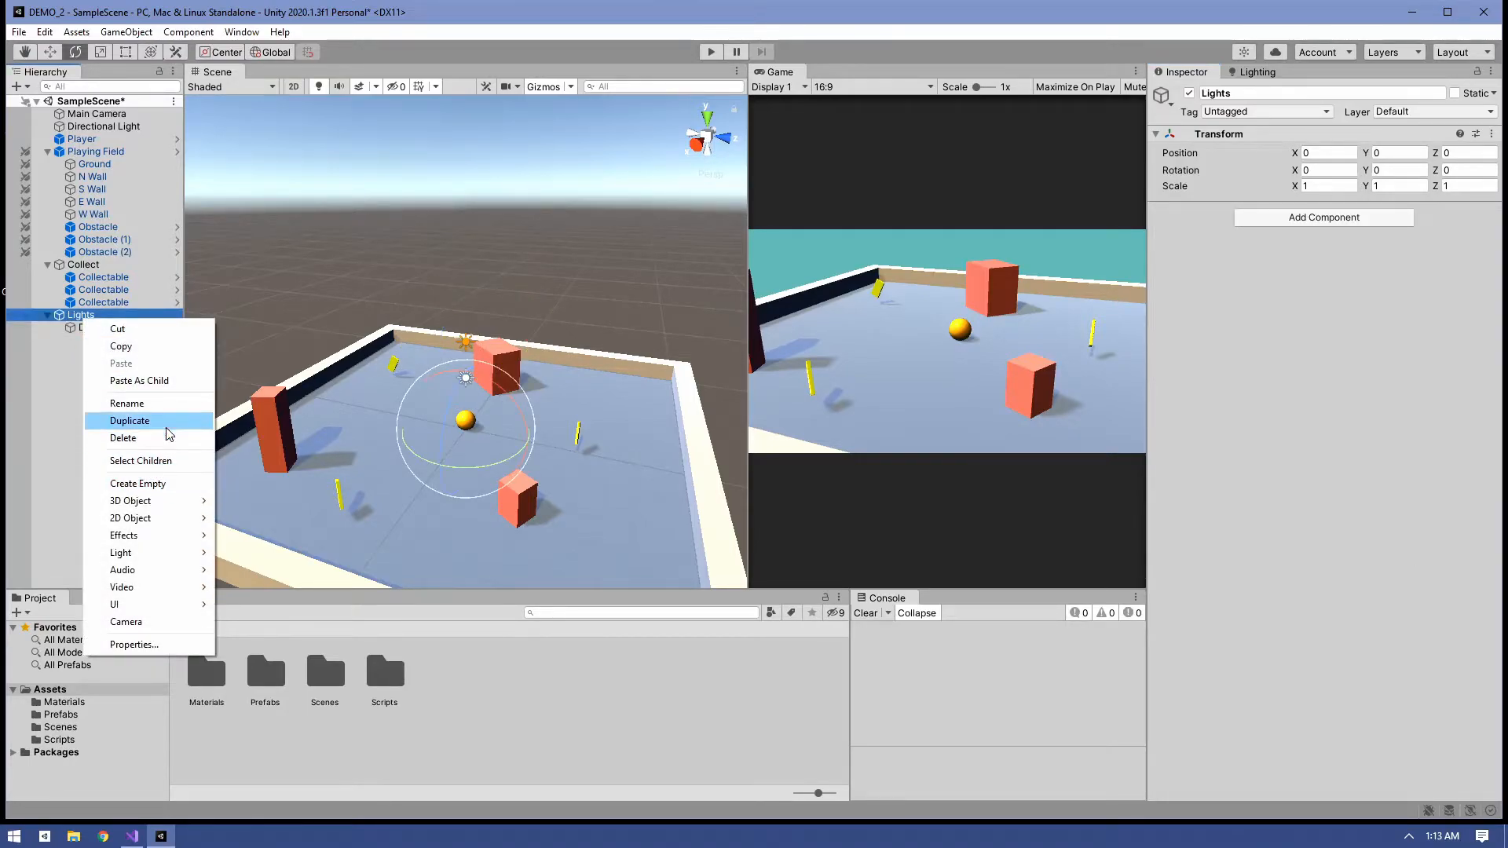
mouse_move(177, 554)
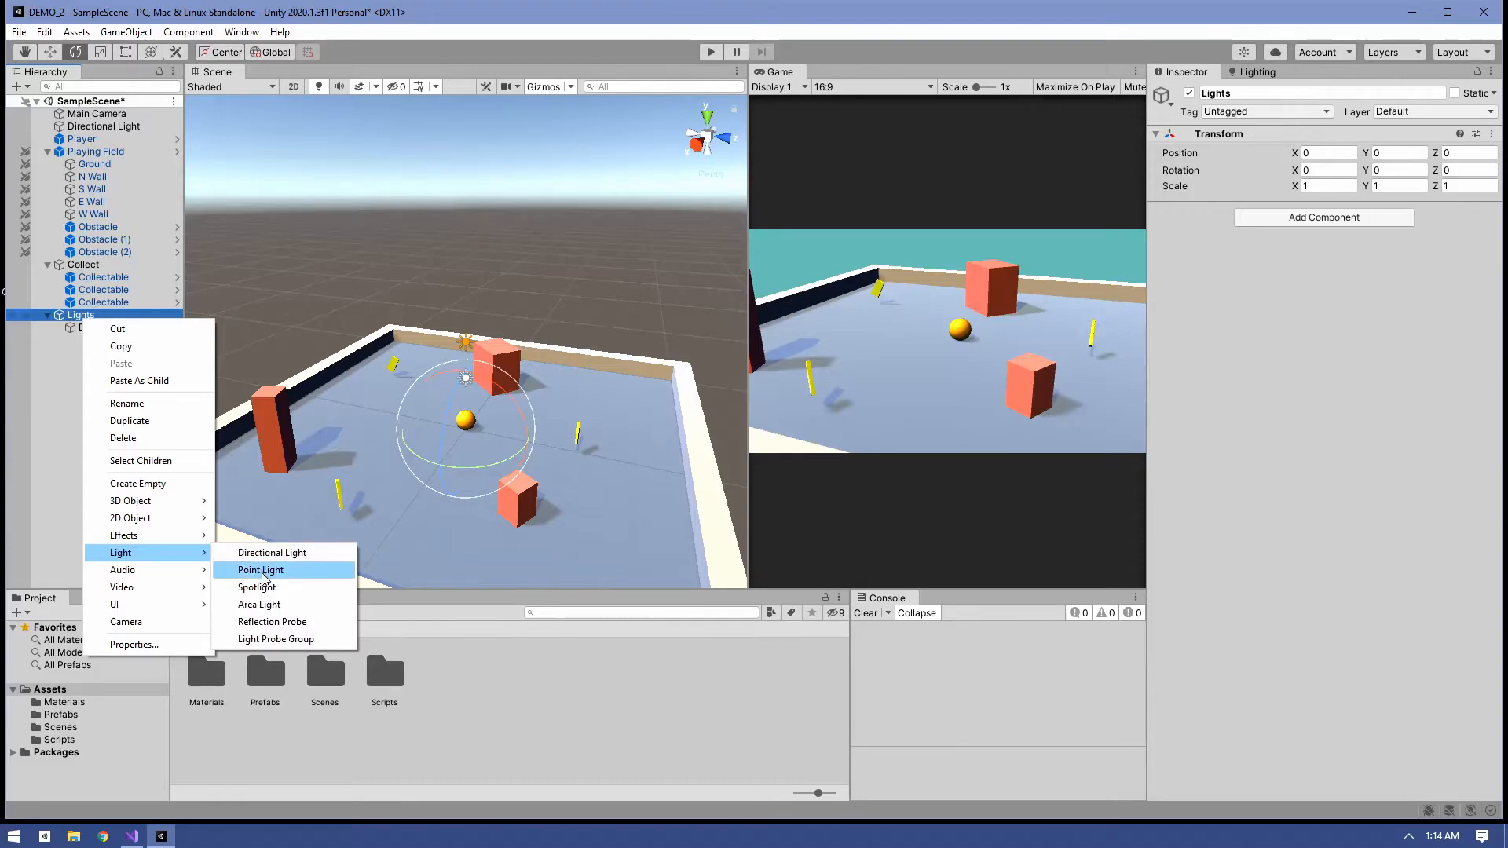
click(262, 572)
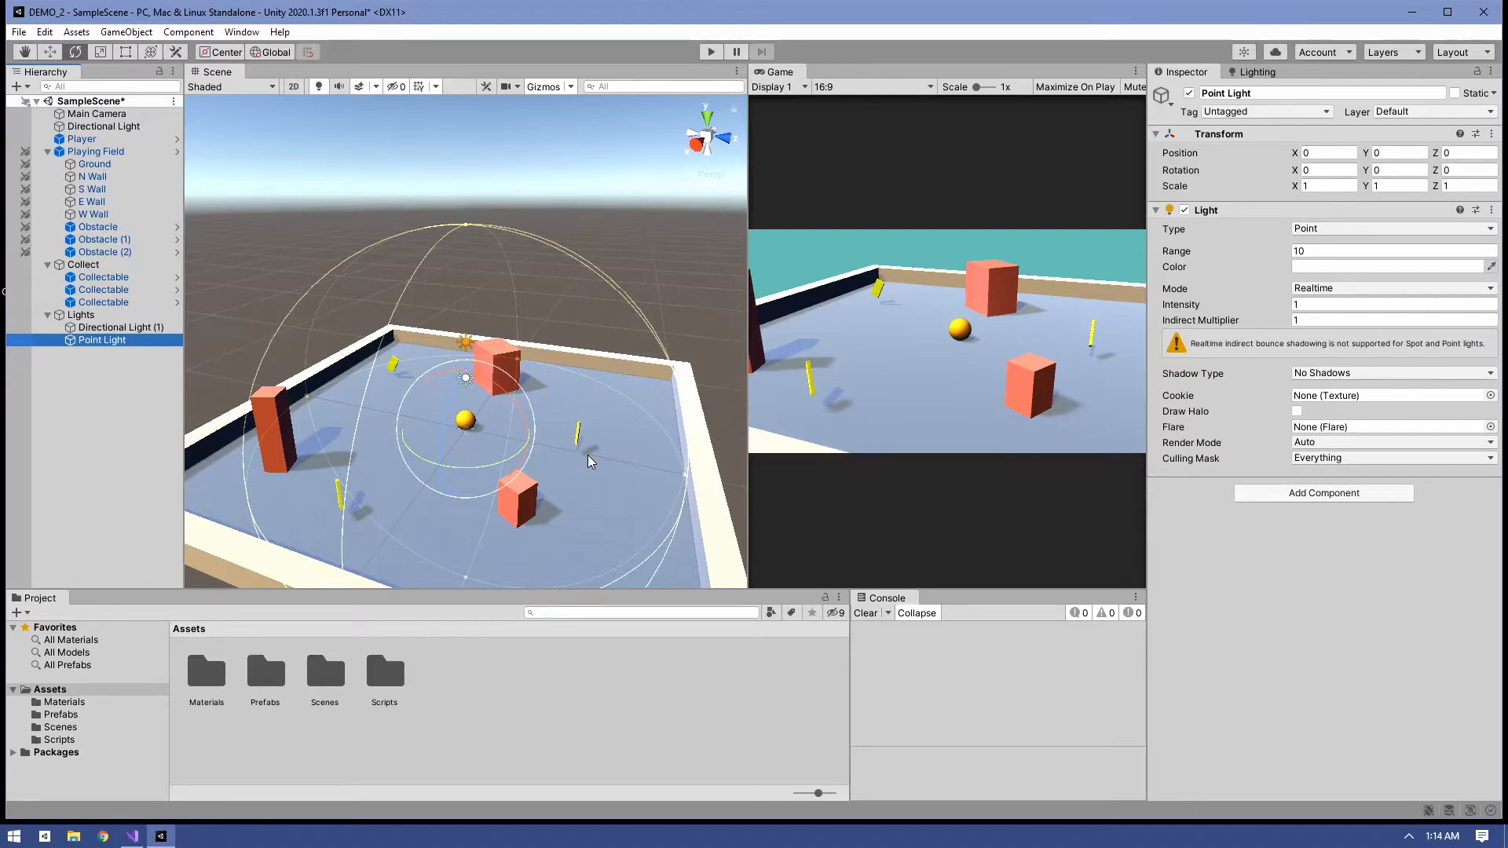
Deactivate the orange directional light object under Lights.
scroll(554, 419, down, 3)
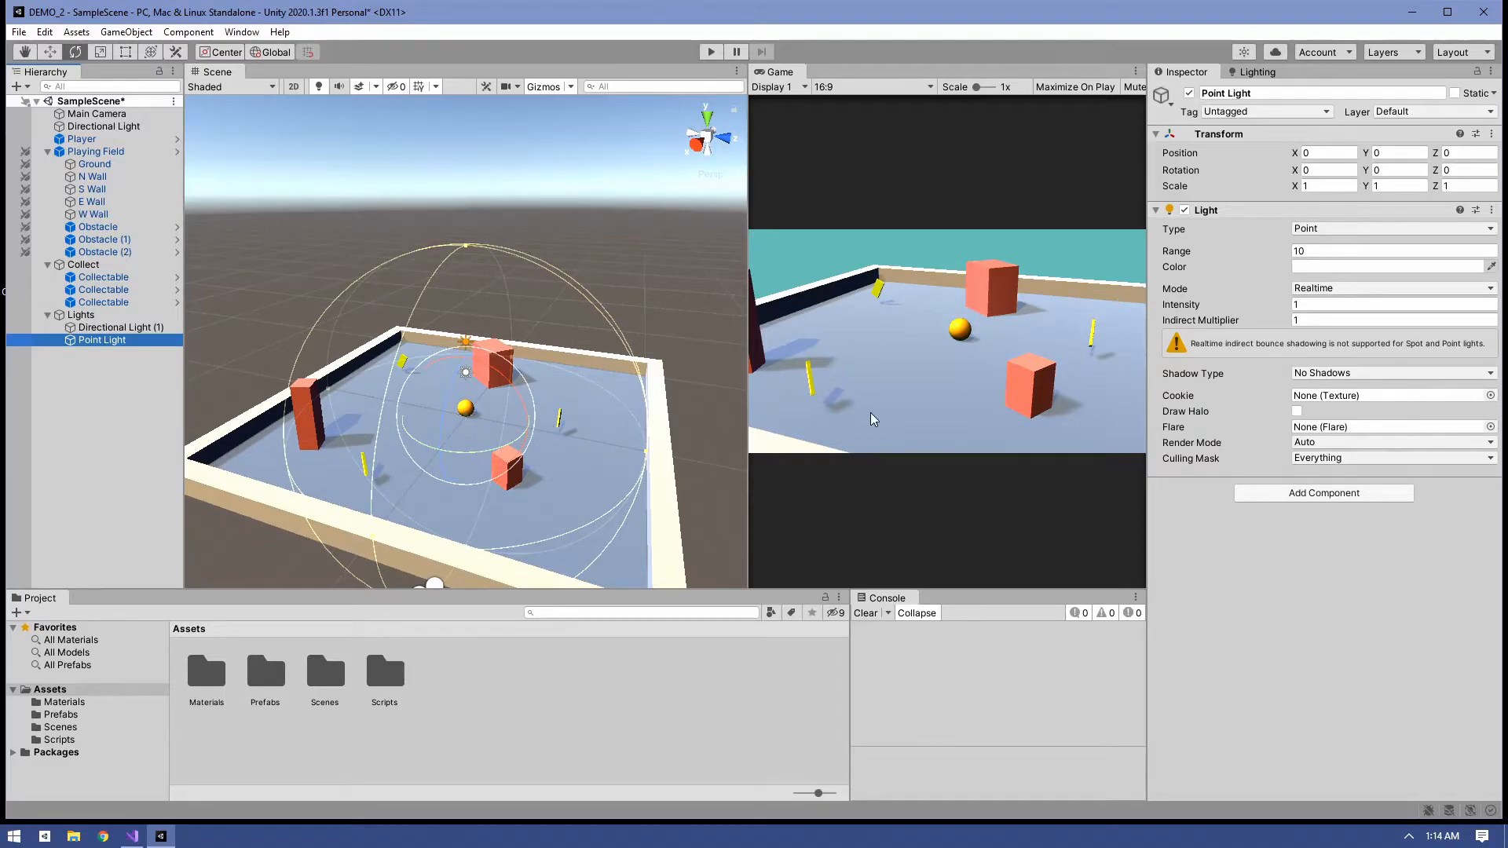
click(118, 327)
click(1189, 93)
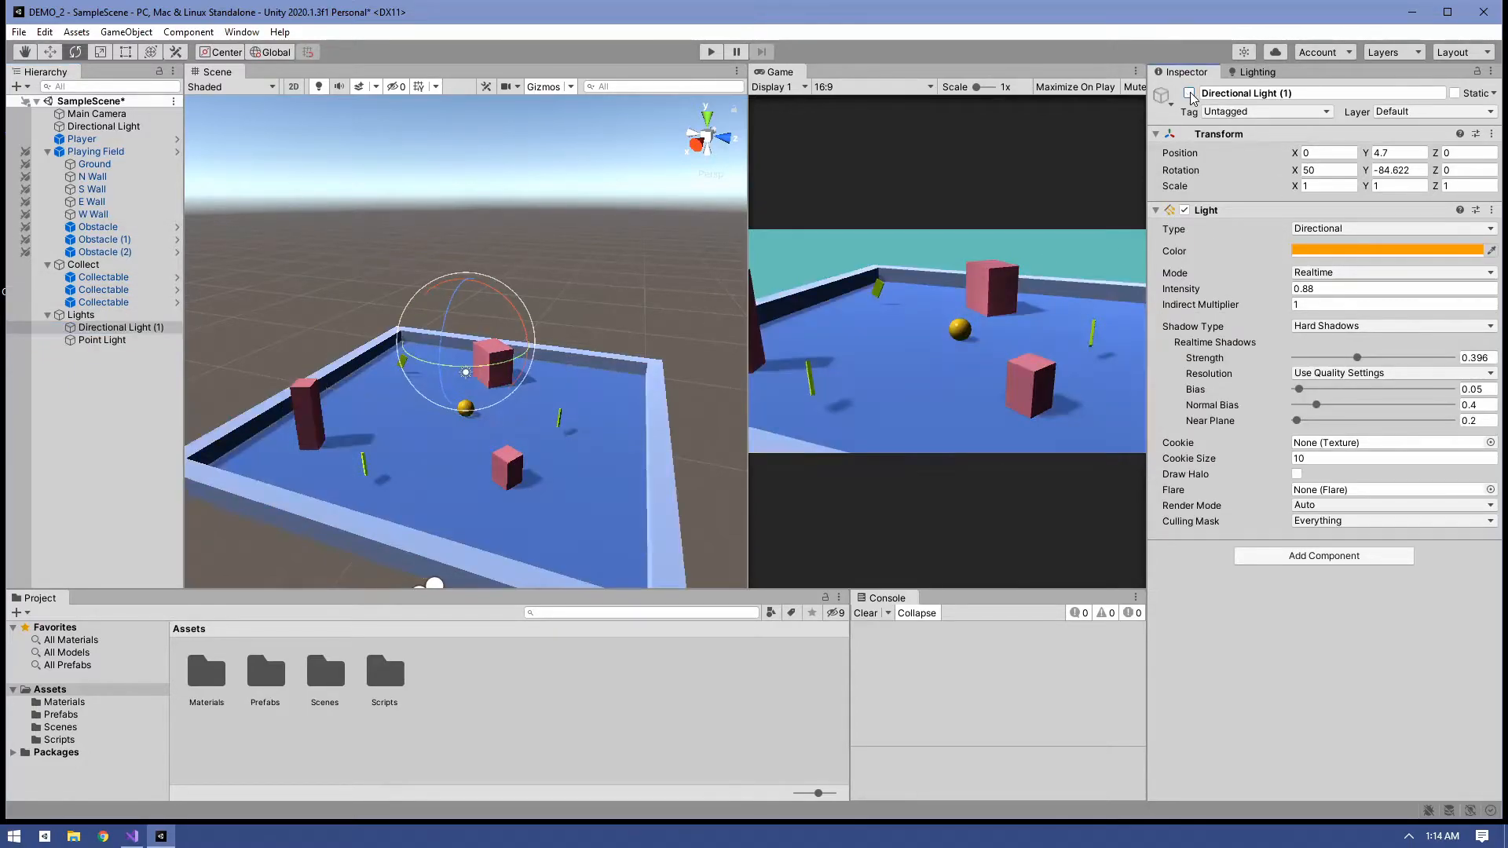
Set the Point Light's range to about 5.33 and move it beside the ball, to about Y 0.89 and Z 3.11.
click(90, 341)
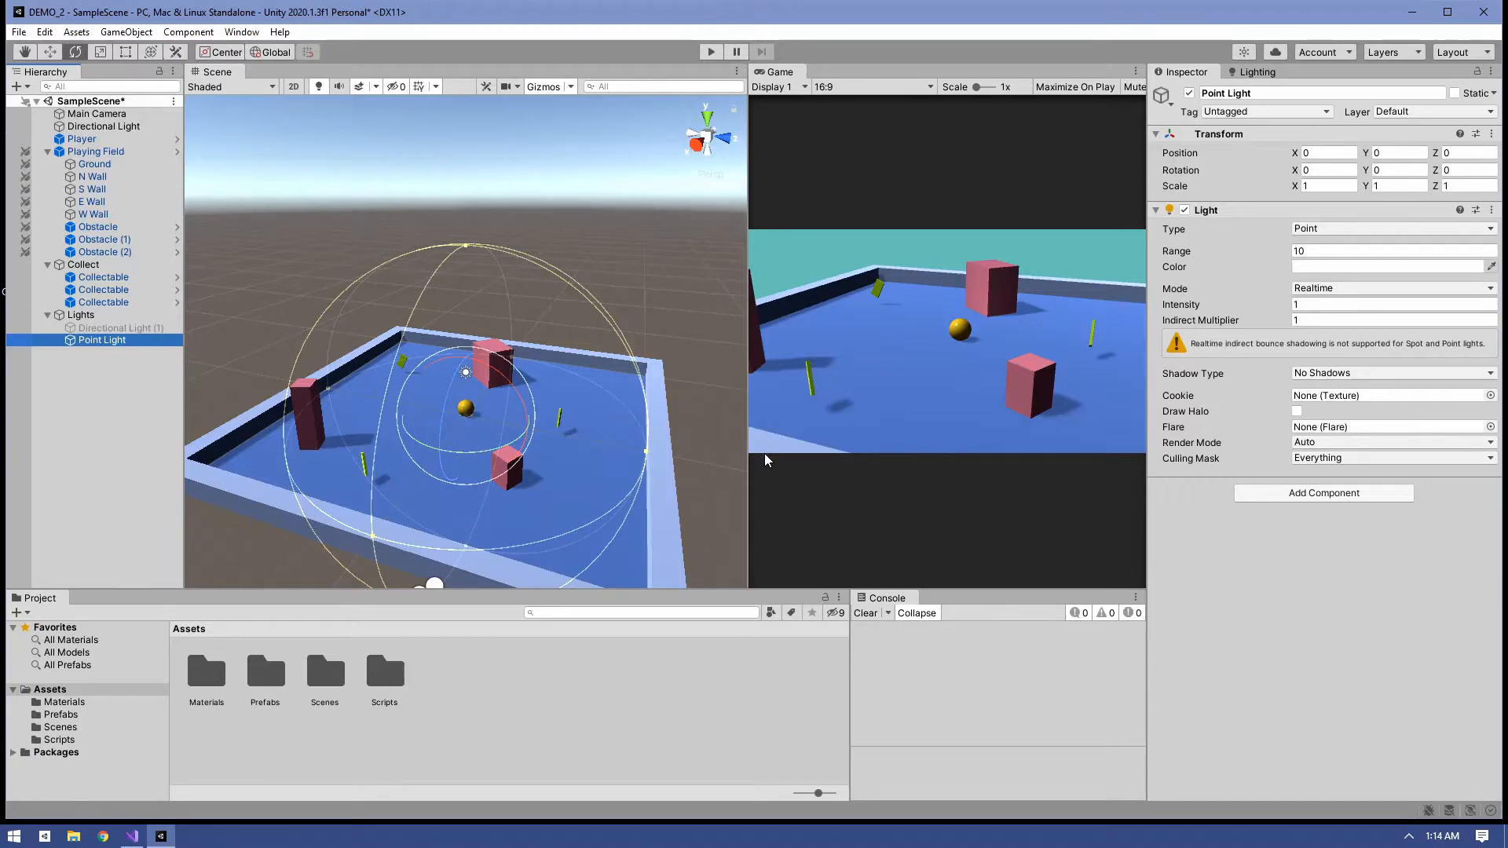
drag(1280, 255, 1153, 252)
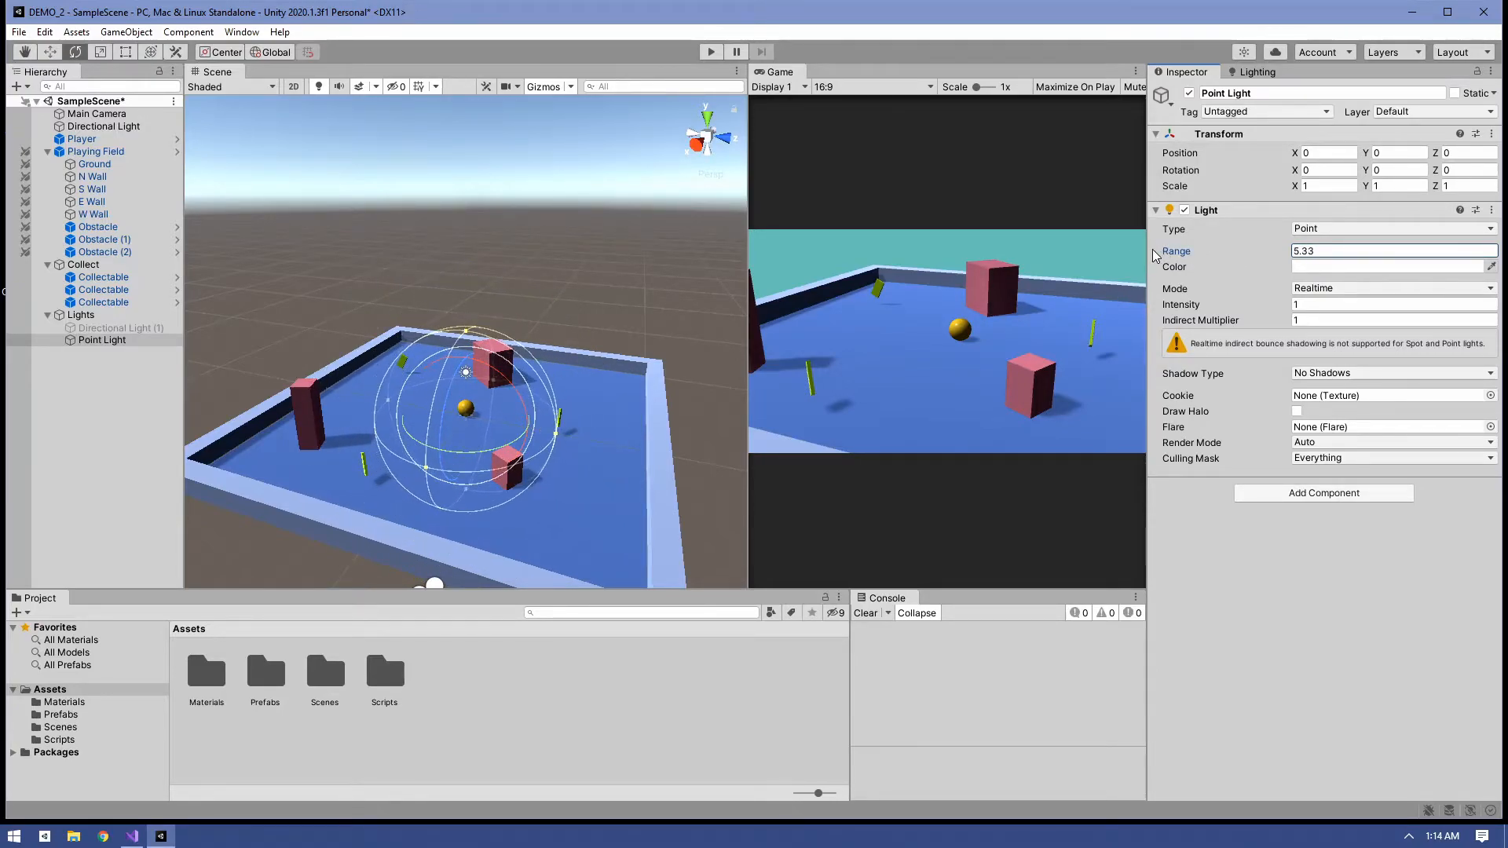
double_click(107, 342)
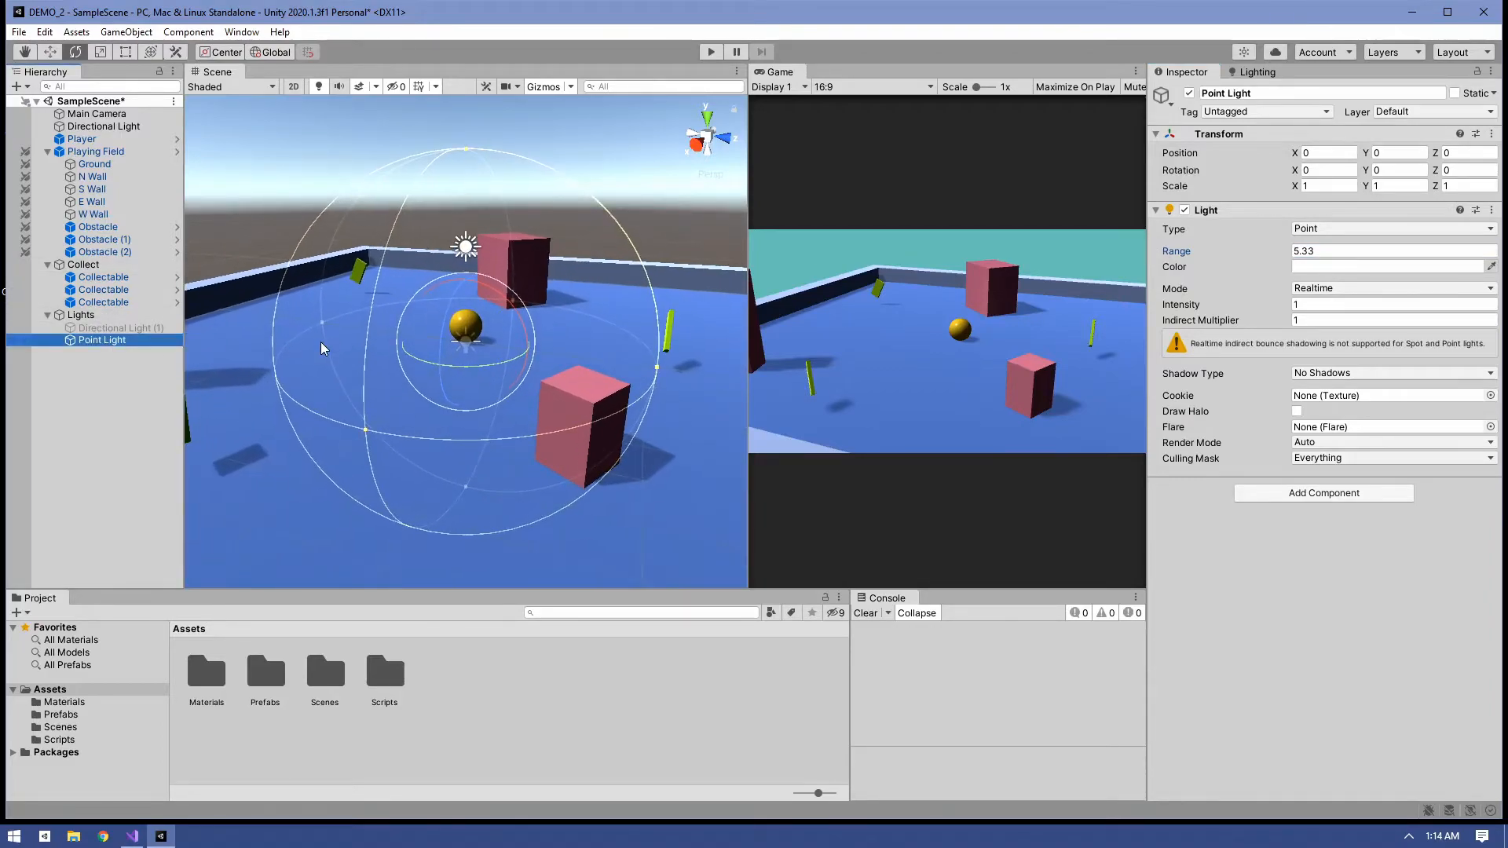
alt+drag(583, 369, 430, 405)
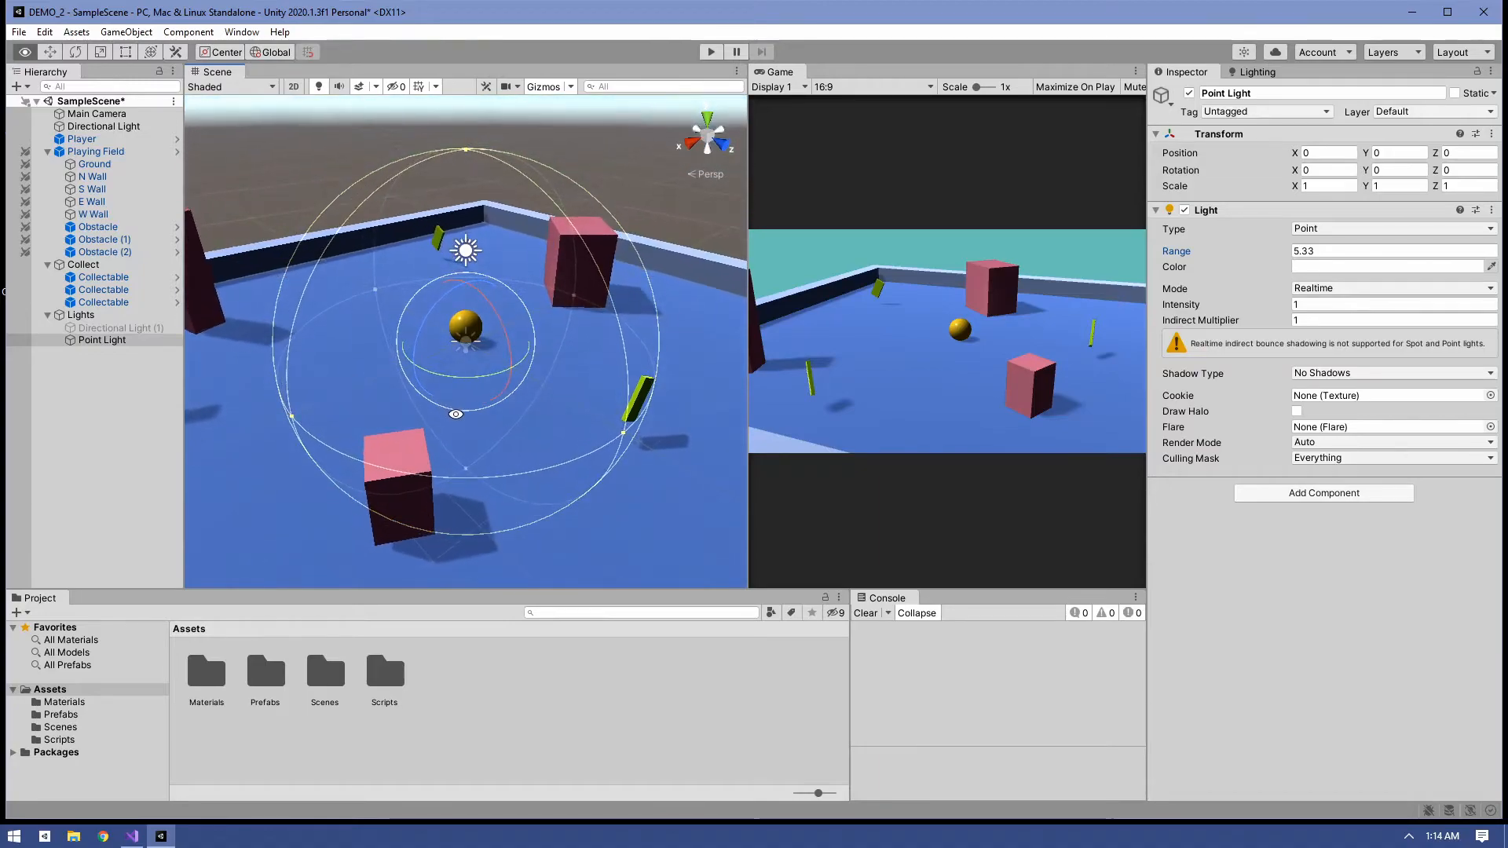
click(50, 52)
drag(468, 289, 479, 258)
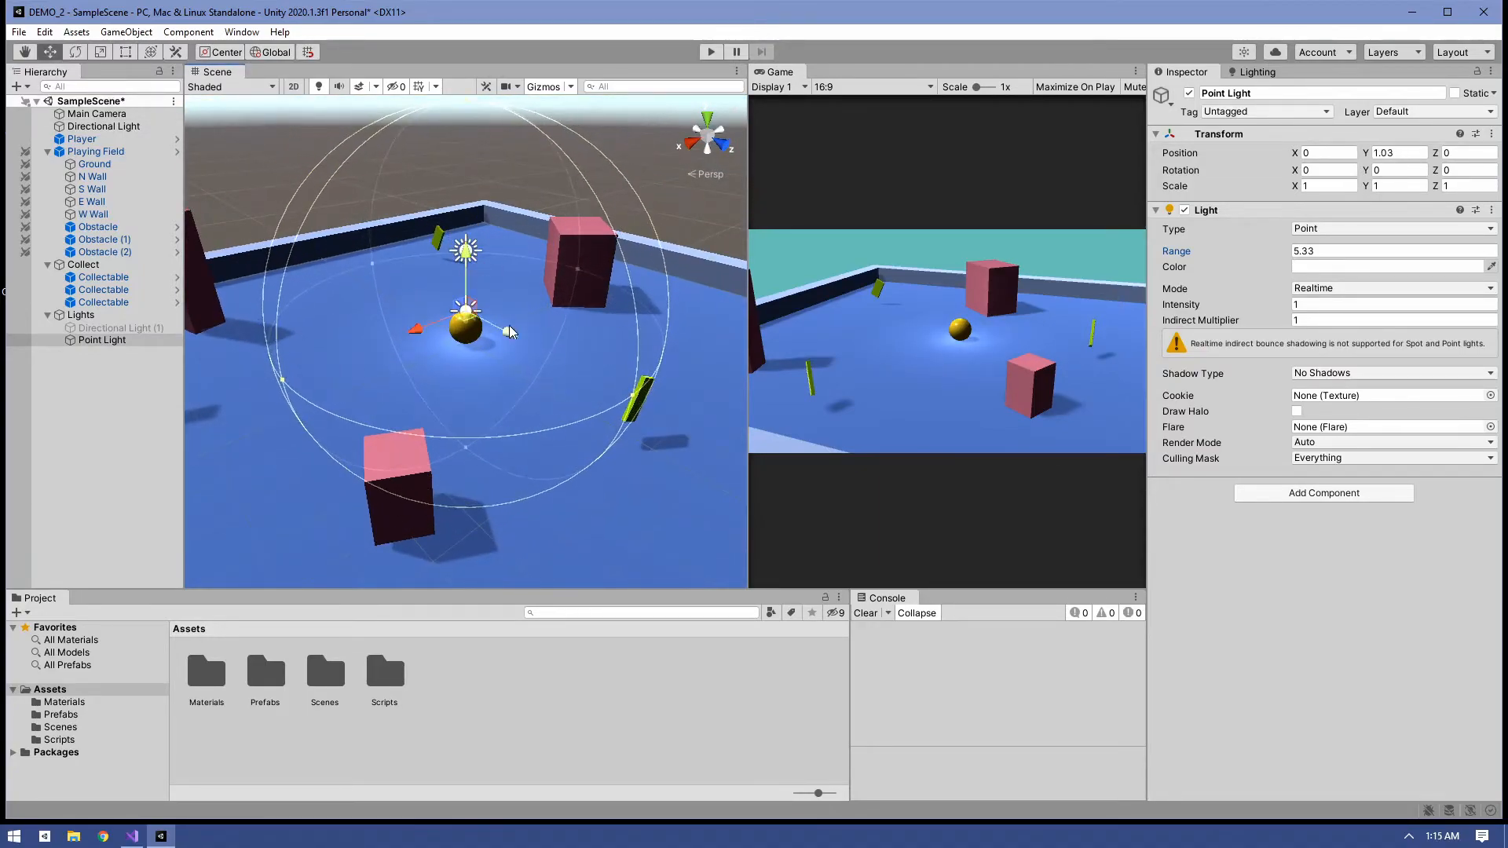
drag(510, 333, 569, 371)
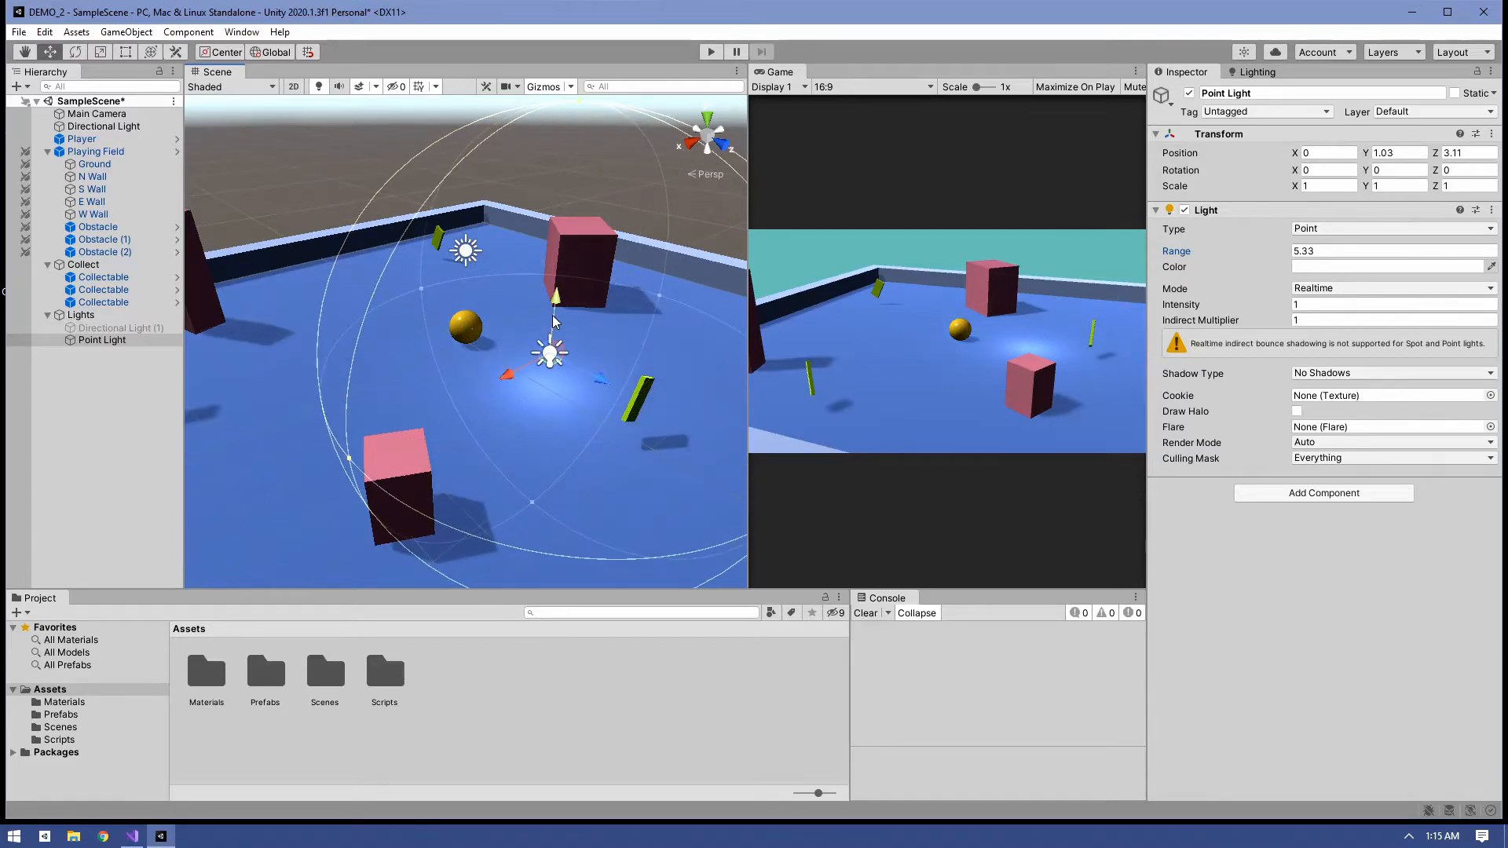
mouse_move(557, 308)
mouse_down()
mouse_move(555, 330)
mouse_move(556, 308)
mouse_up()
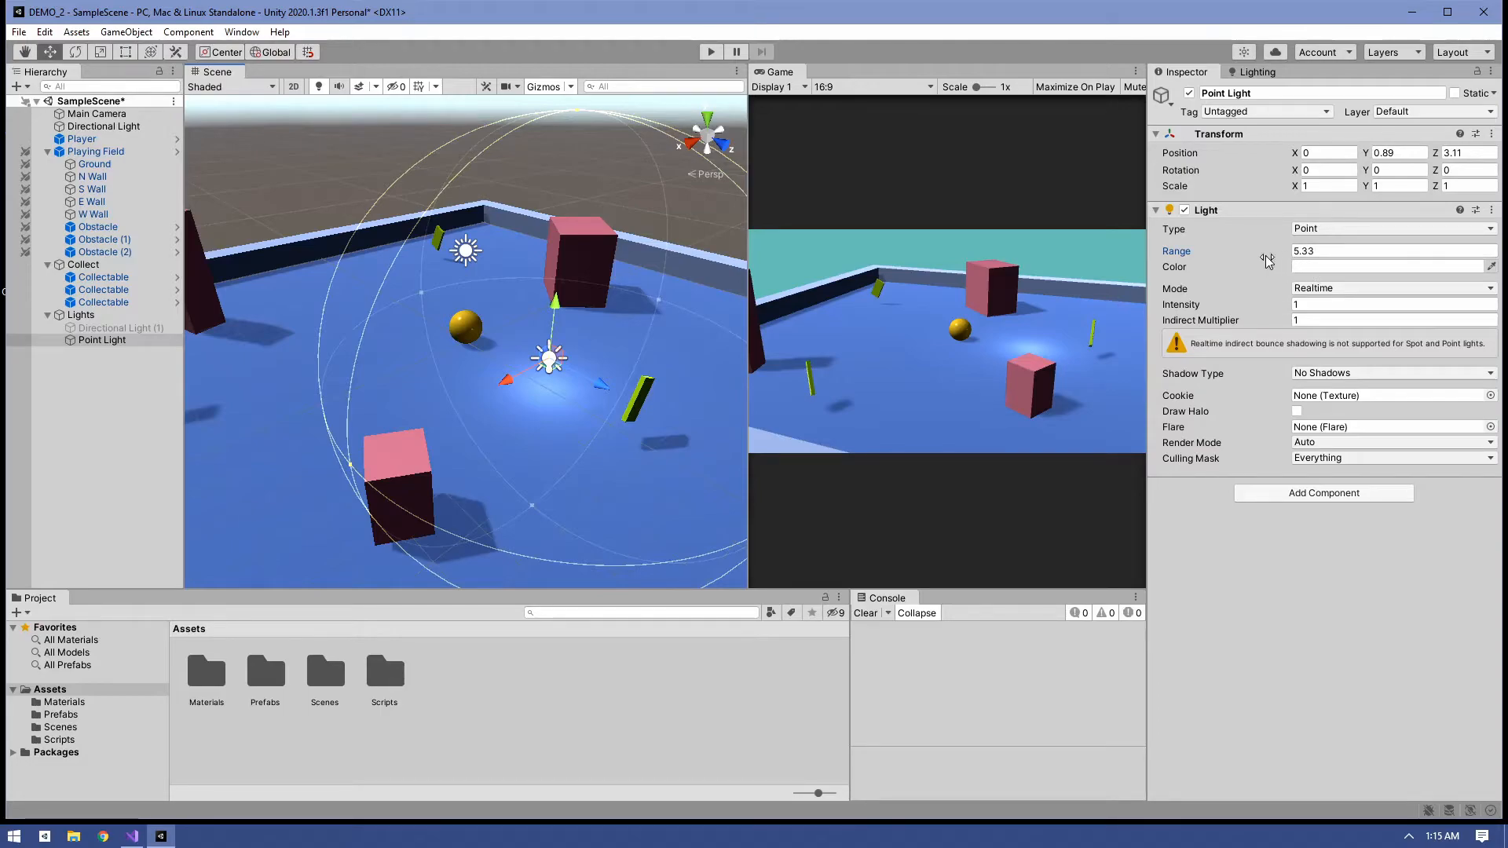
Set the Point Light's intensity to about 2.63 and its color to green, hex 30C312.
drag(1271, 311, 1300, 309)
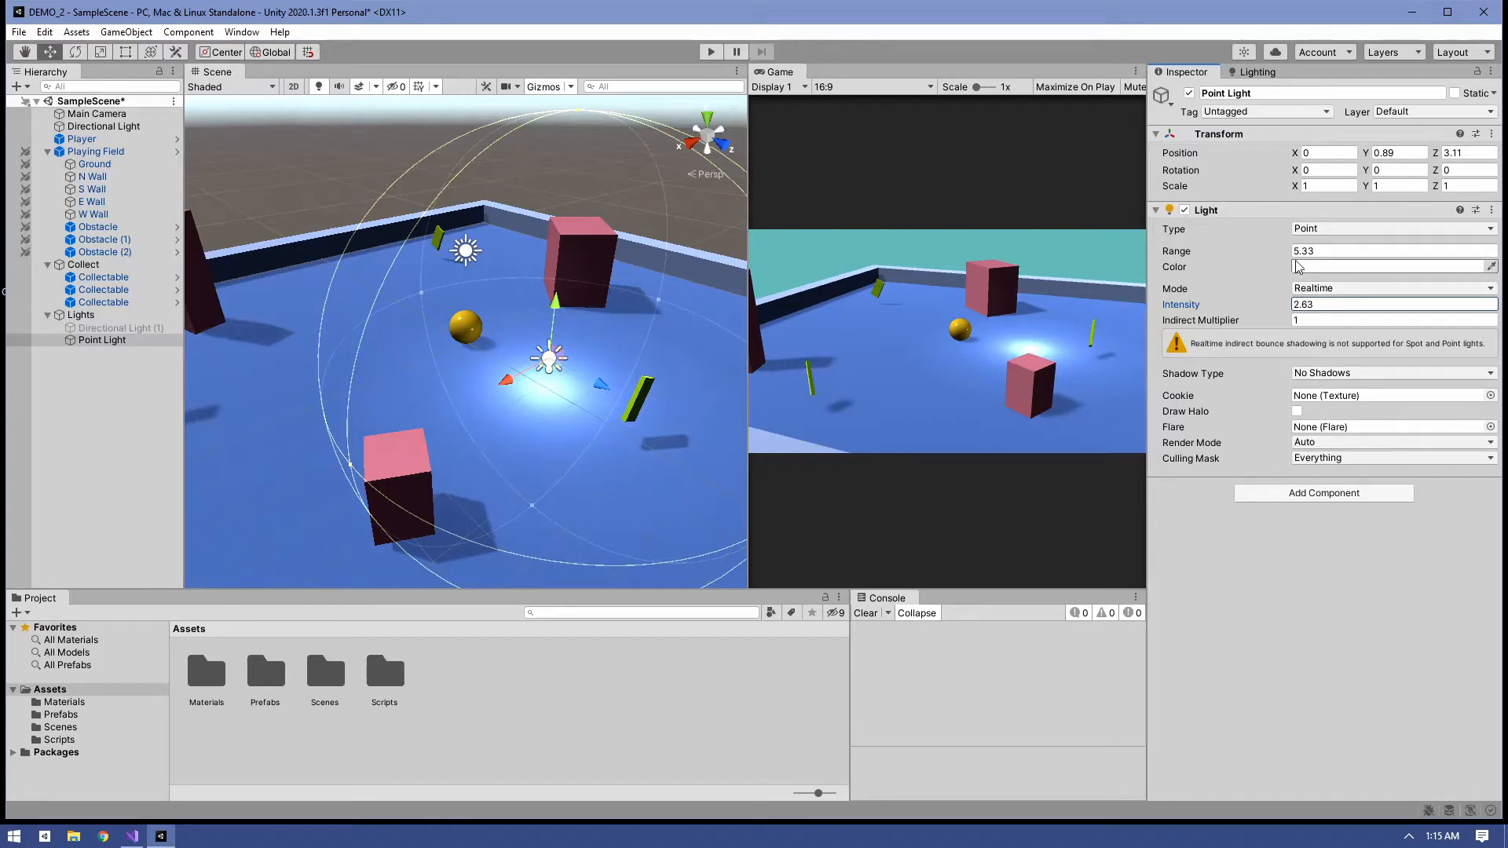
click(1304, 268)
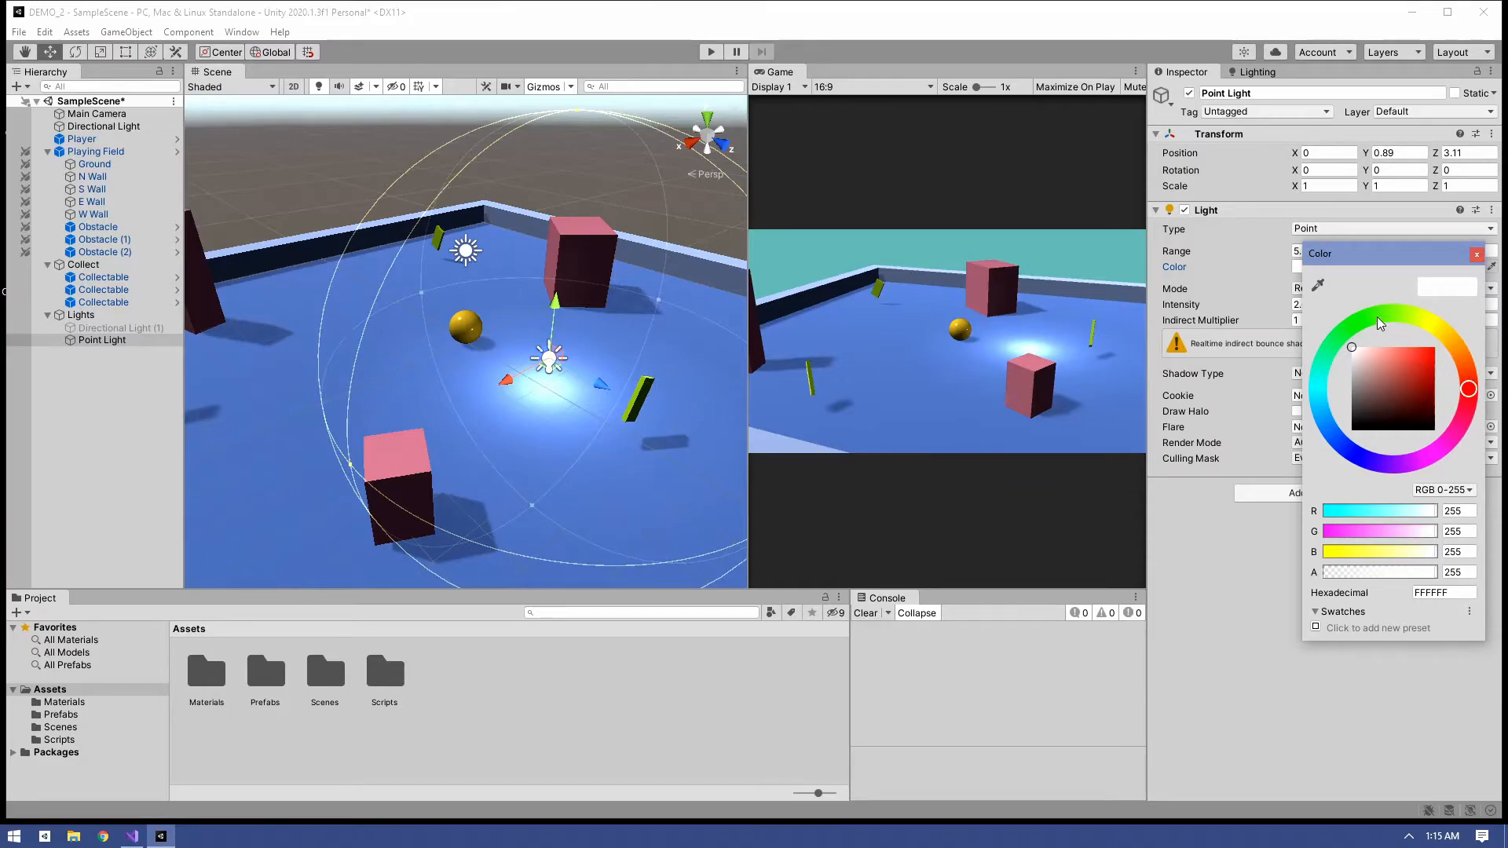
drag(1382, 317, 1368, 316)
click(1420, 357)
drag(1421, 357, 1431, 378)
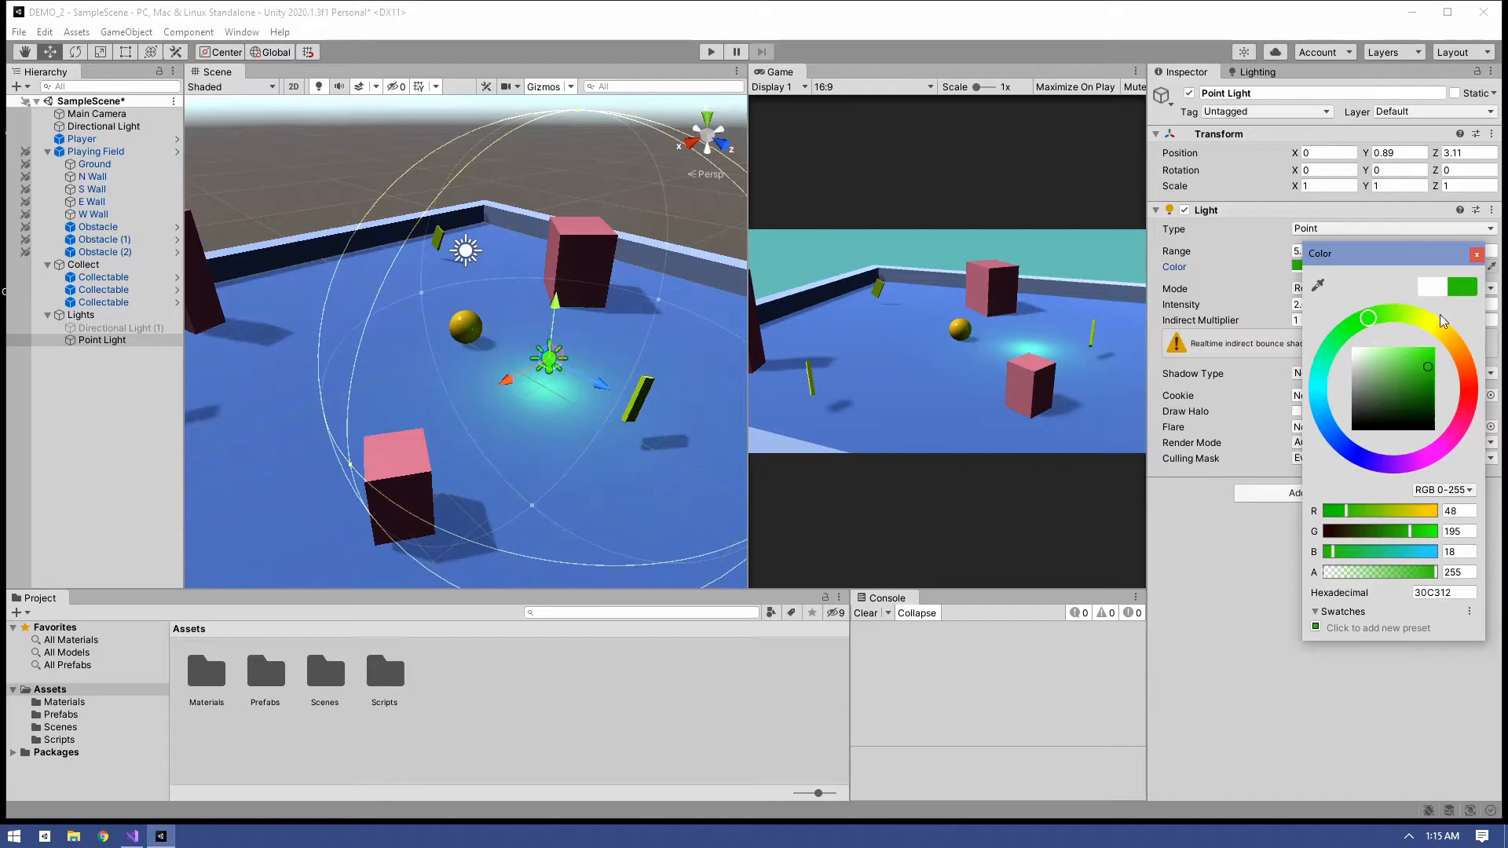
click(1476, 255)
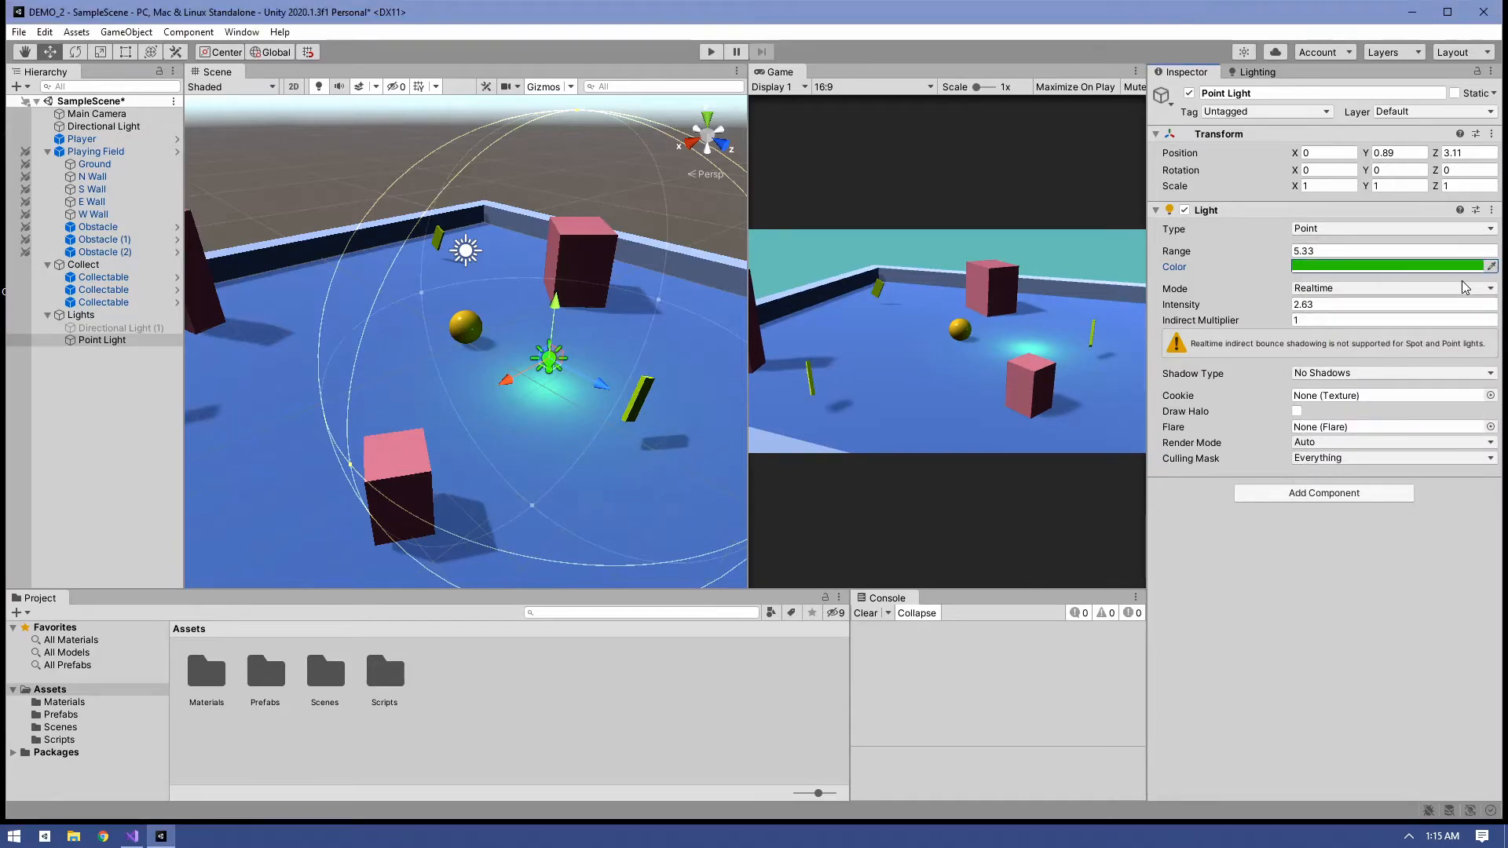
mouse_move(1182, 330)
scroll(529, 296, down, 2)
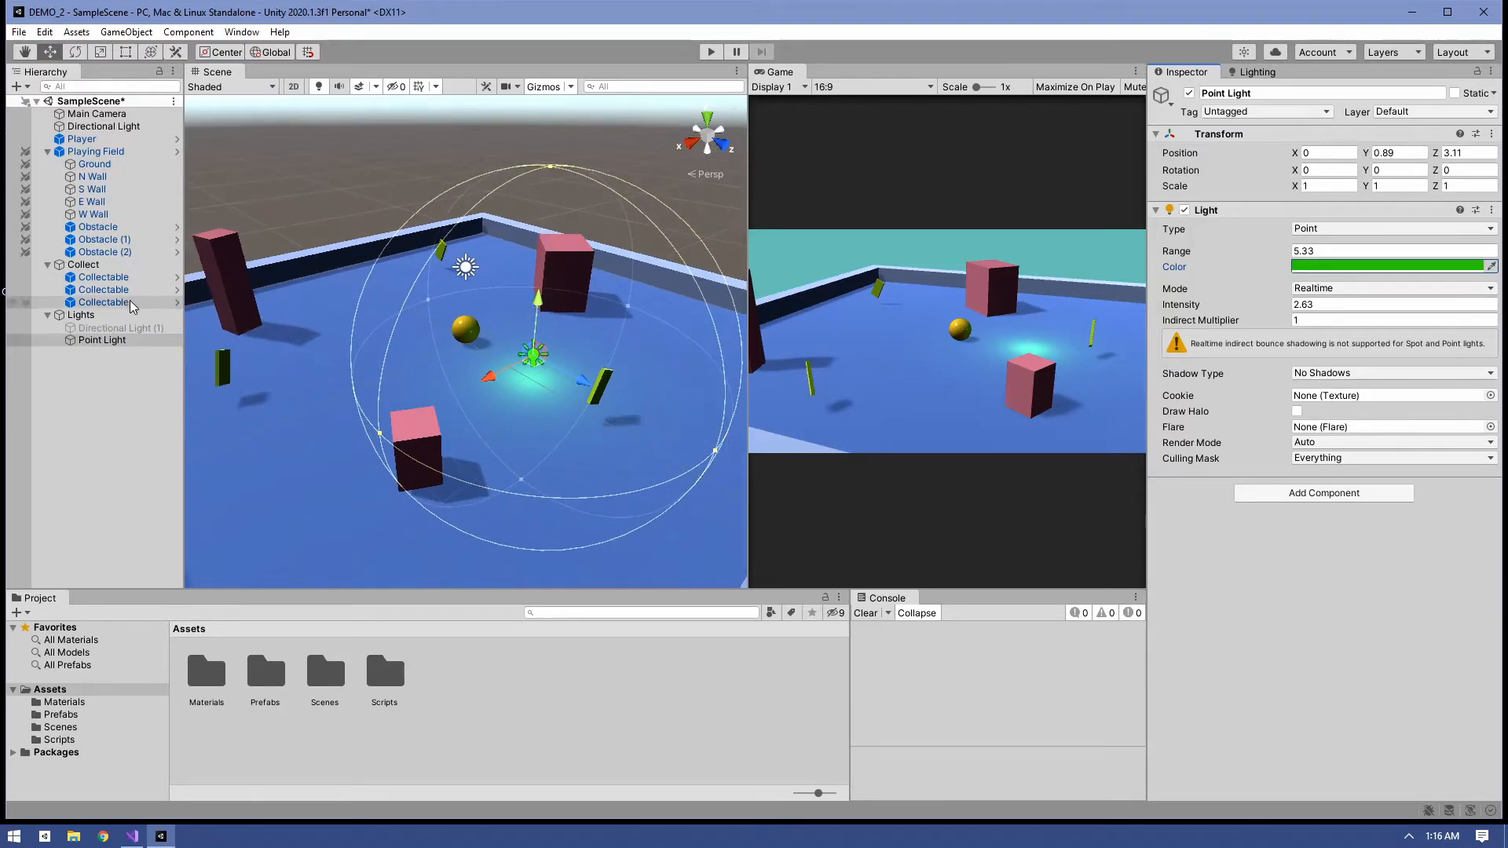
click(106, 340)
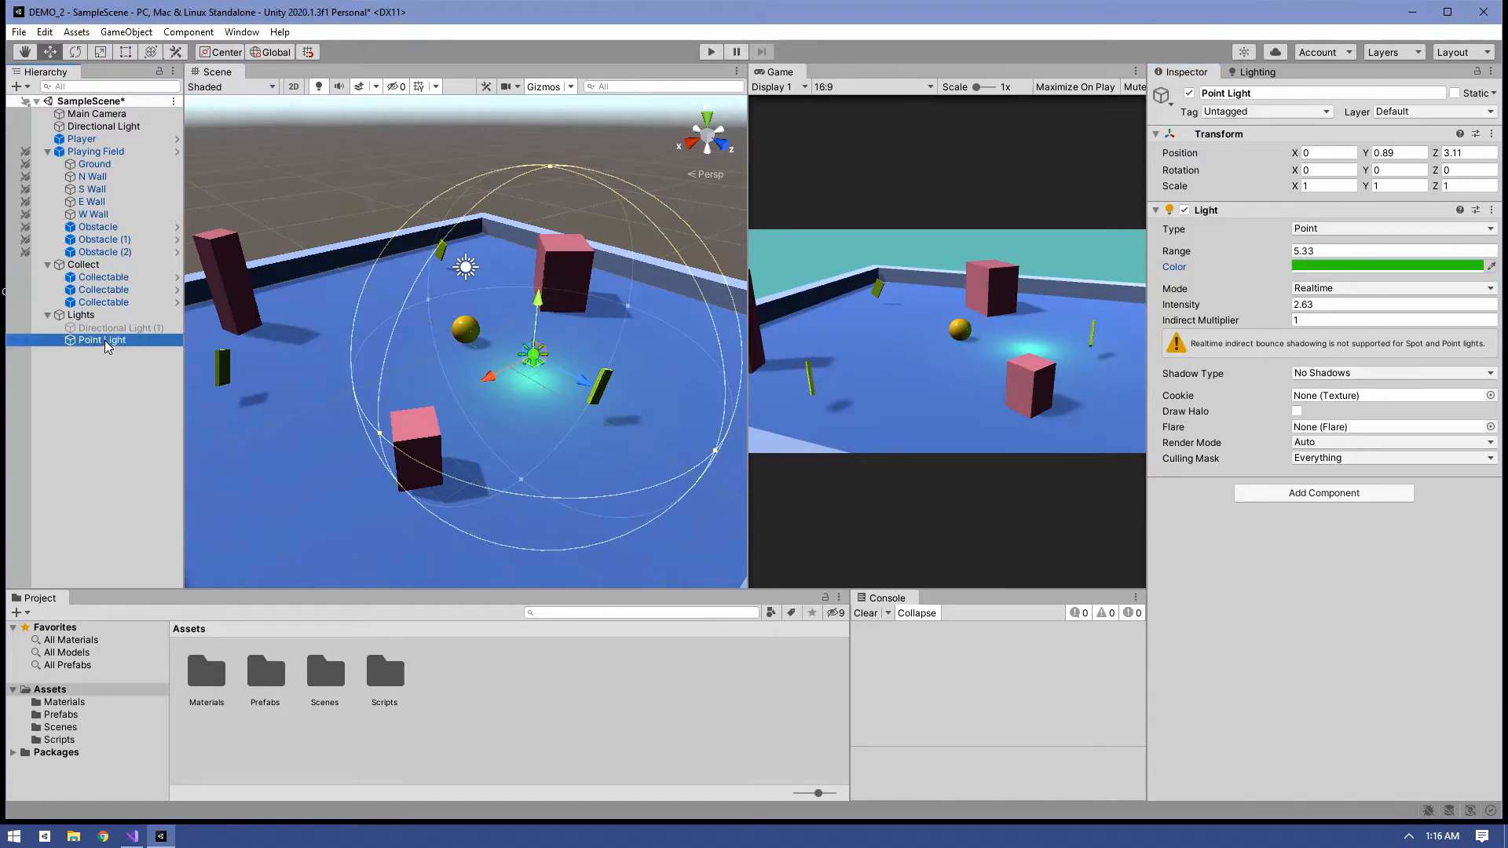
Add a spotlight as a child of the Lights object and move it to about X 2.37.
right_click(87, 319)
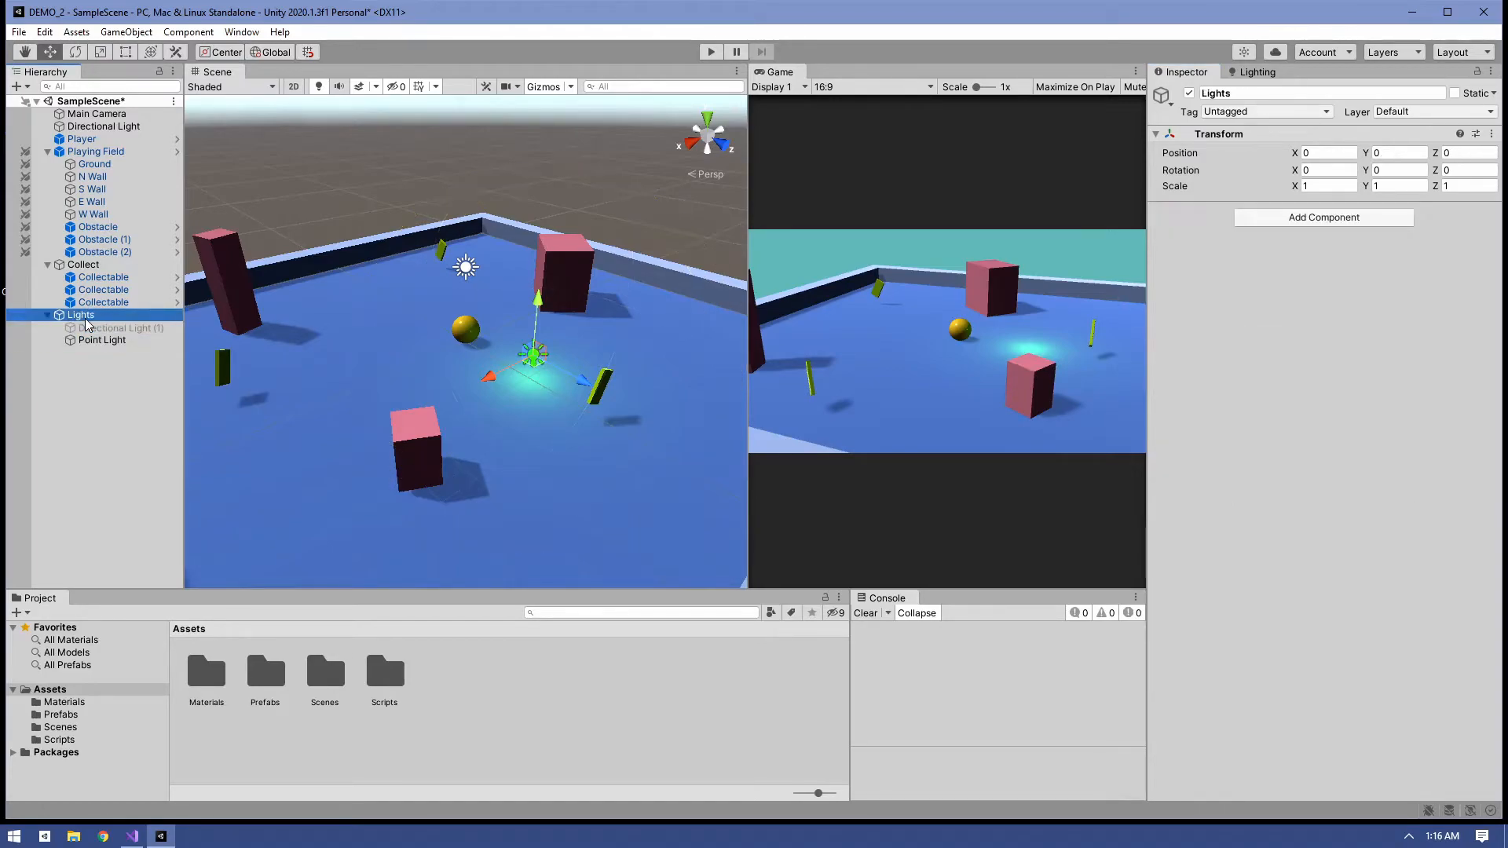
mouse_move(171, 554)
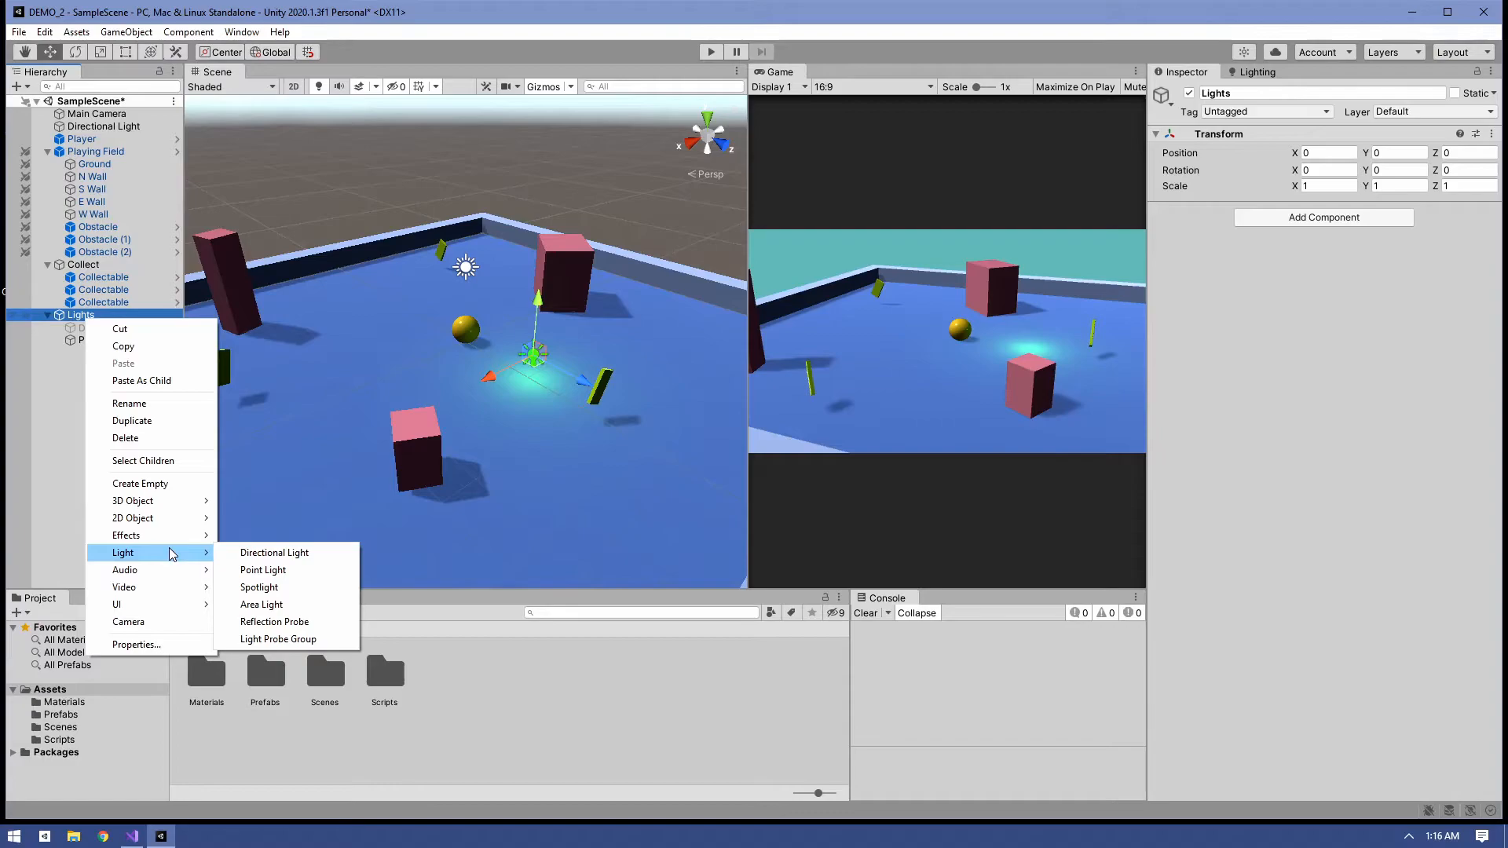
click(258, 587)
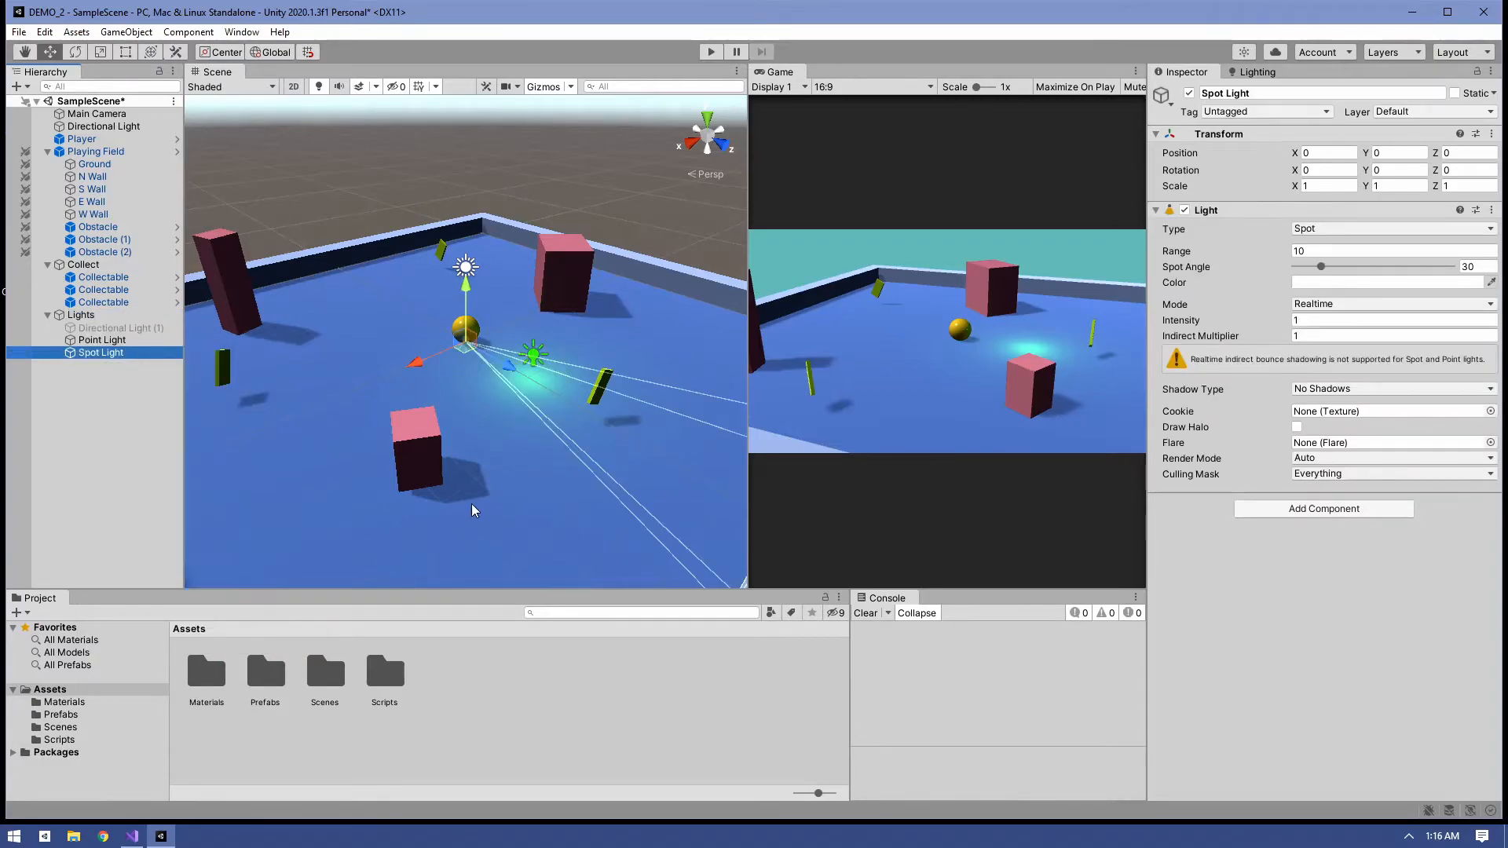
drag(414, 364, 360, 385)
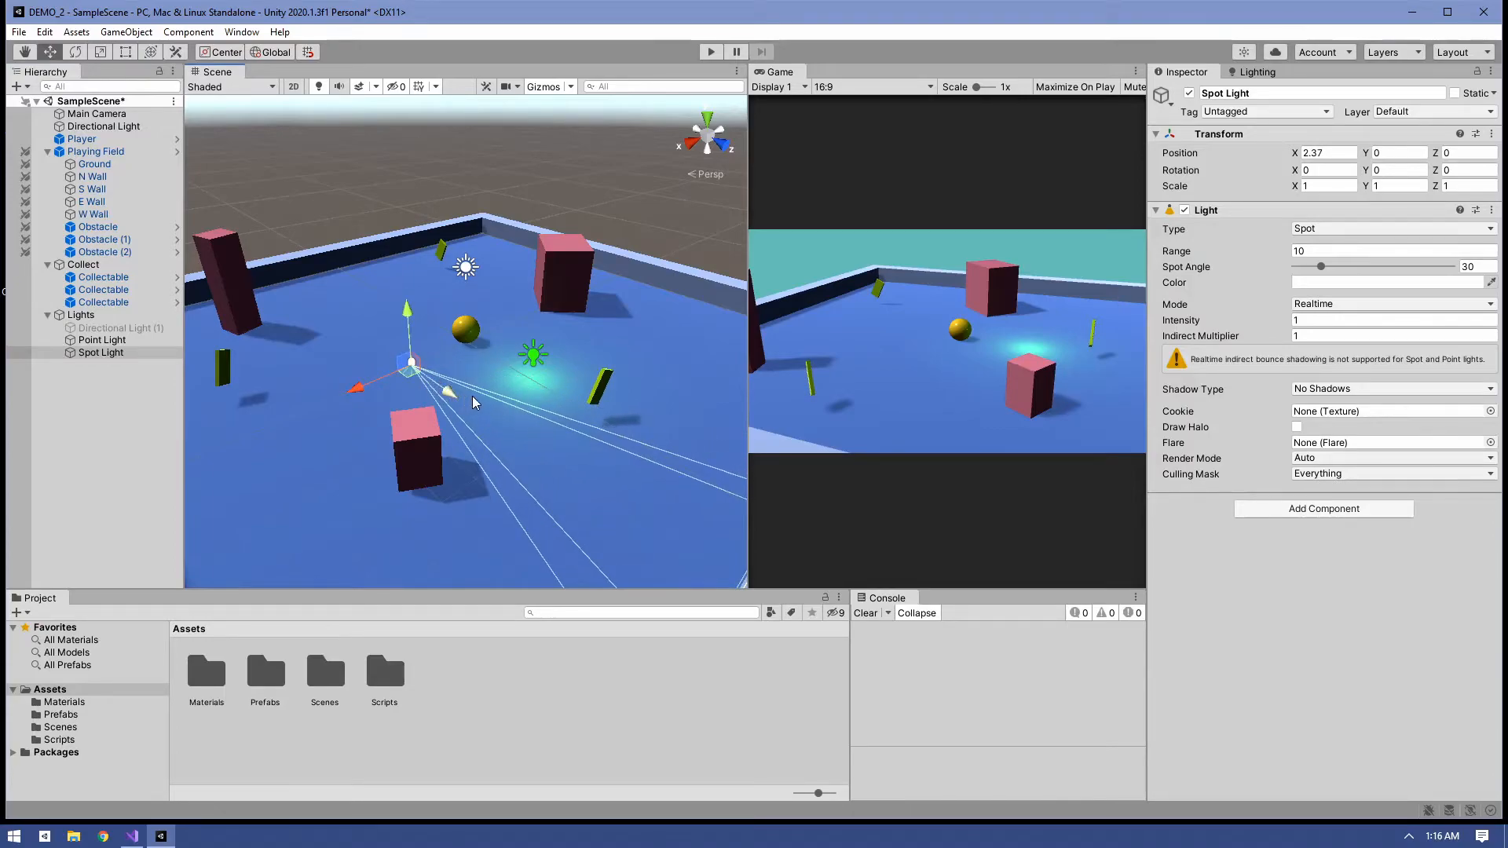
Rotate the Spot Light to about 88.25 on X so it points at the floor, and raise it to about Y 2.13.
scroll(527, 394, down, 2)
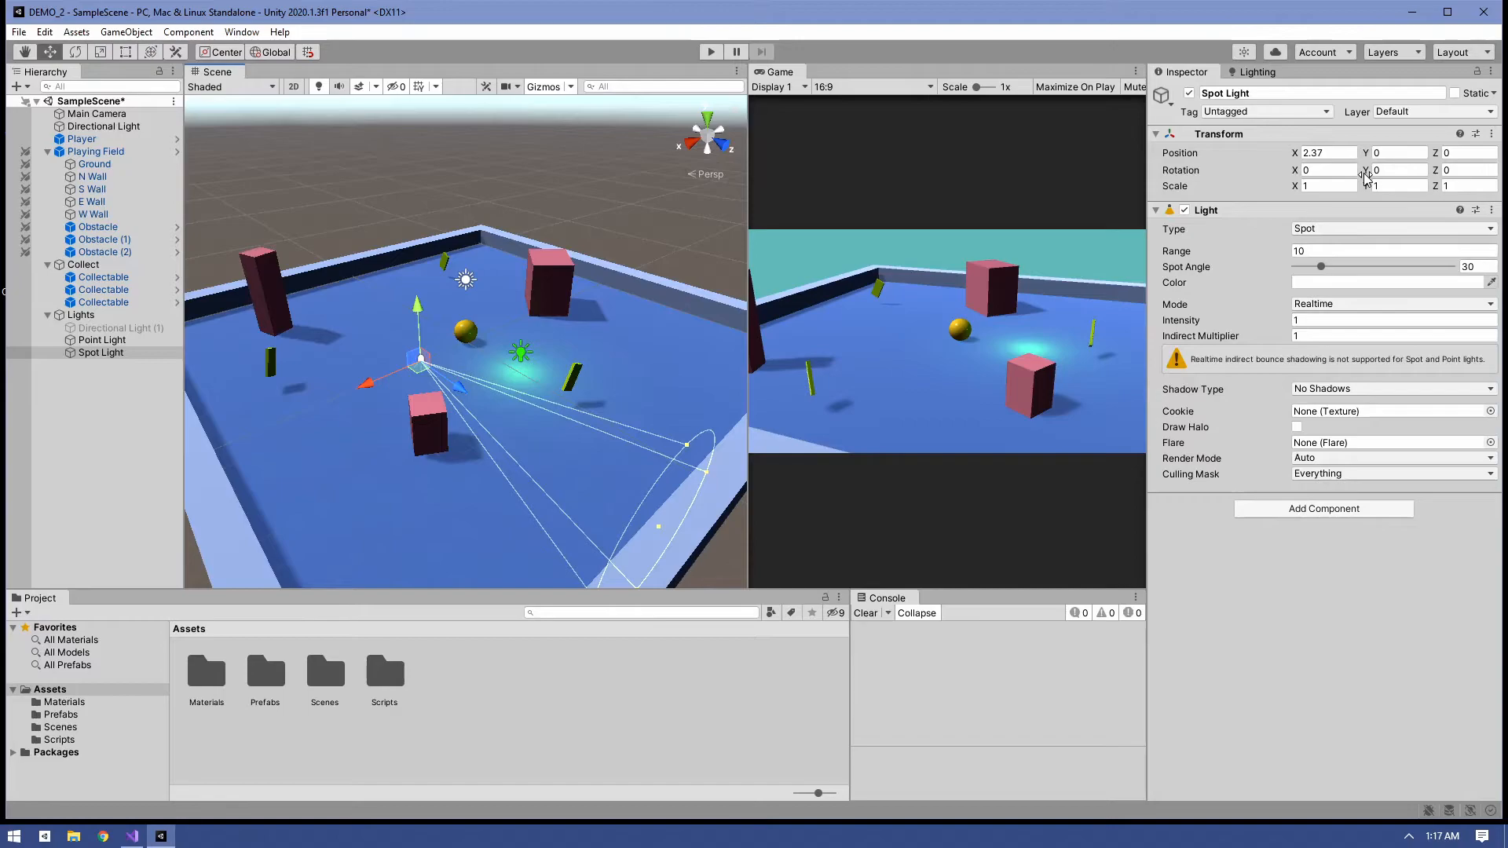
click(74, 52)
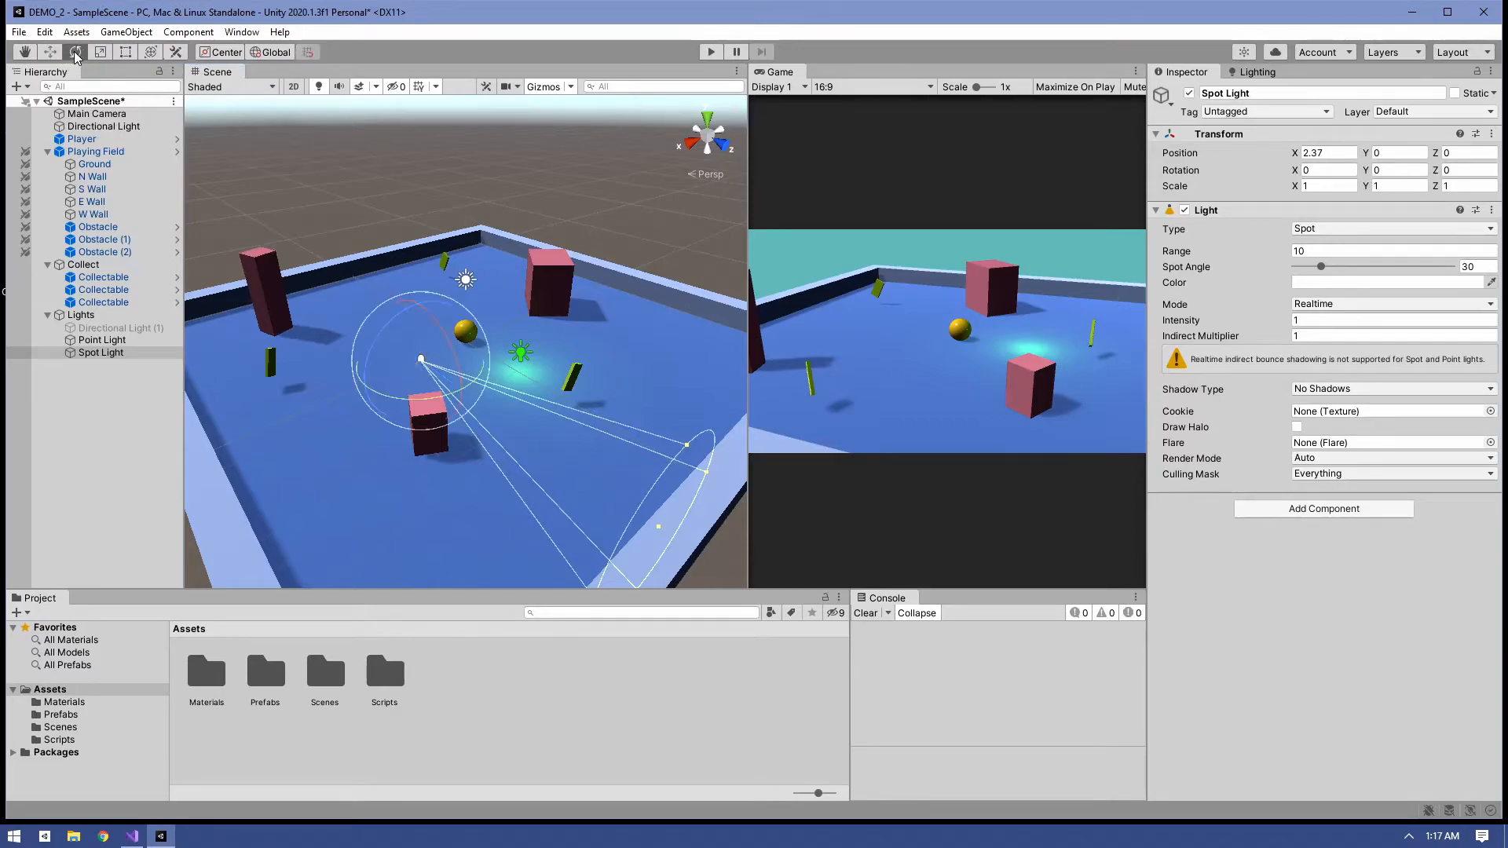
drag(436, 325, 483, 502)
click(50, 53)
drag(417, 308, 418, 271)
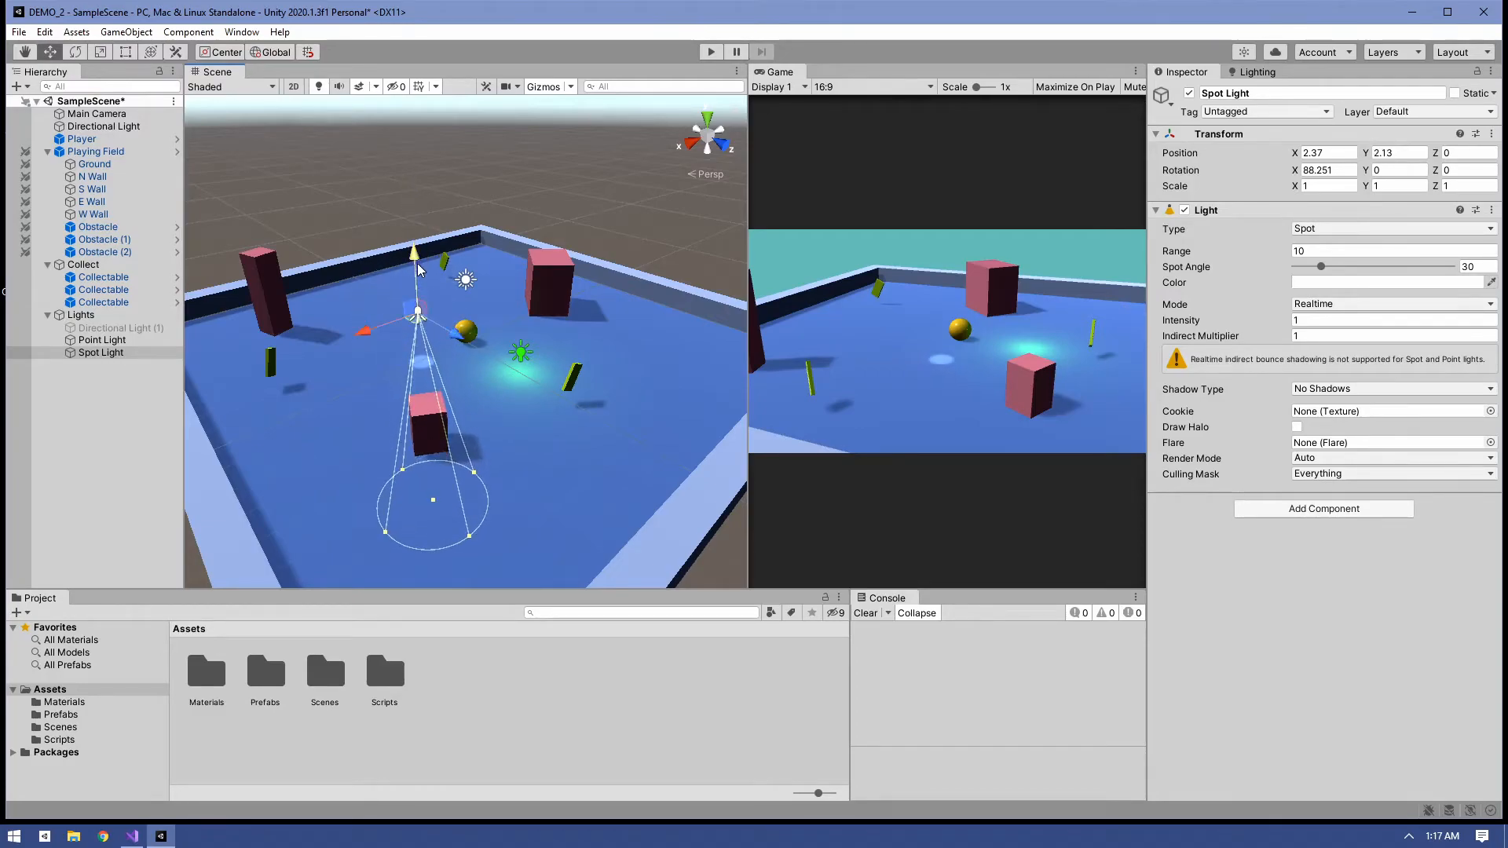
Nudge the Spot Light to about Z -0.16, keeping its height at about Y 2.13.
scroll(423, 331, up, 3)
scroll(422, 332, up, 2)
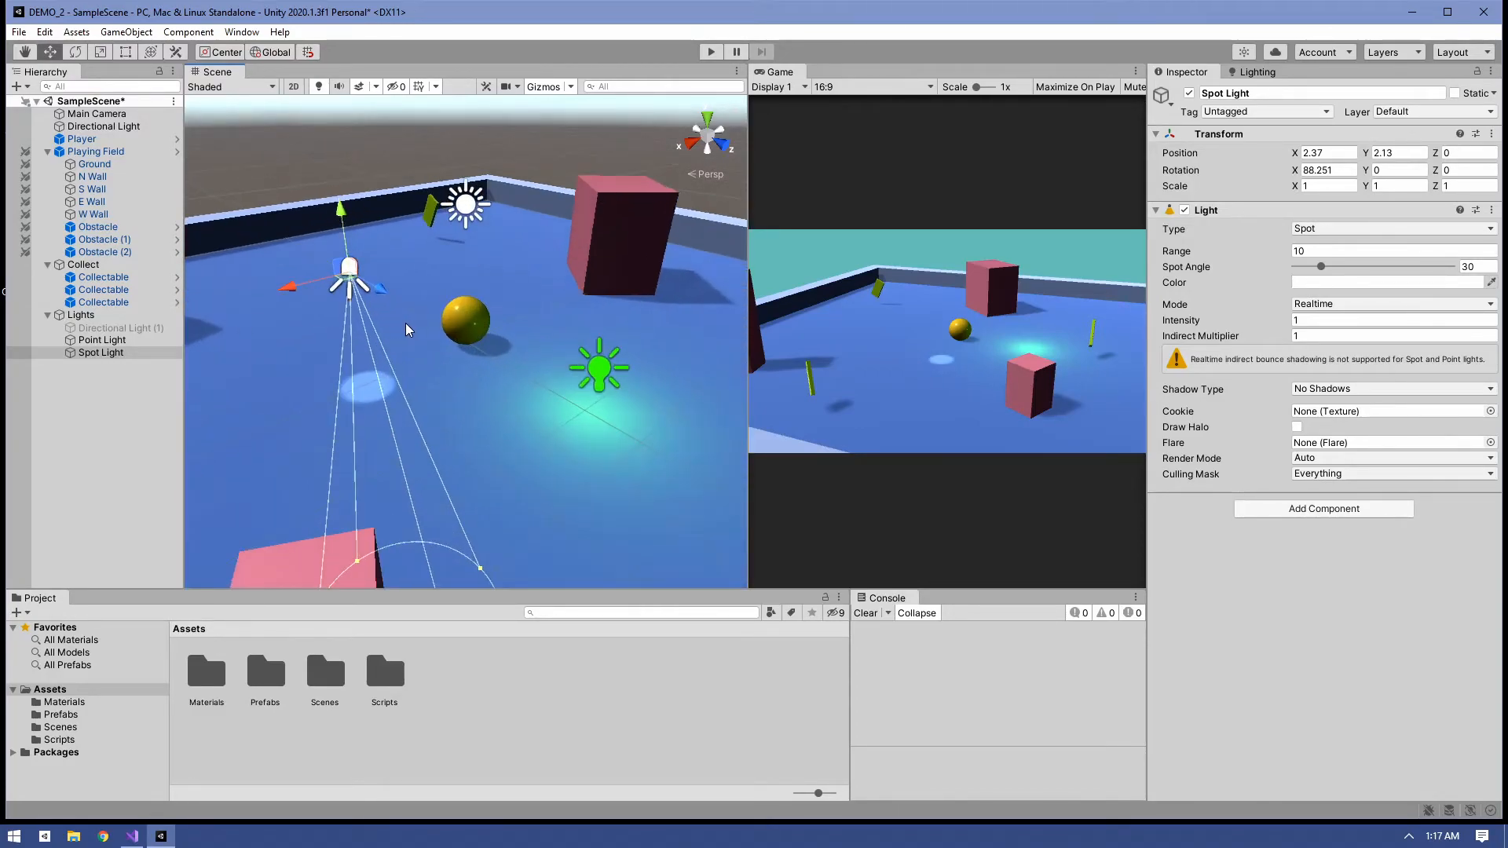
drag(344, 217, 341, 206)
mouse_move(380, 280)
mouse_down()
mouse_move(470, 336)
mouse_move(361, 288)
mouse_up()
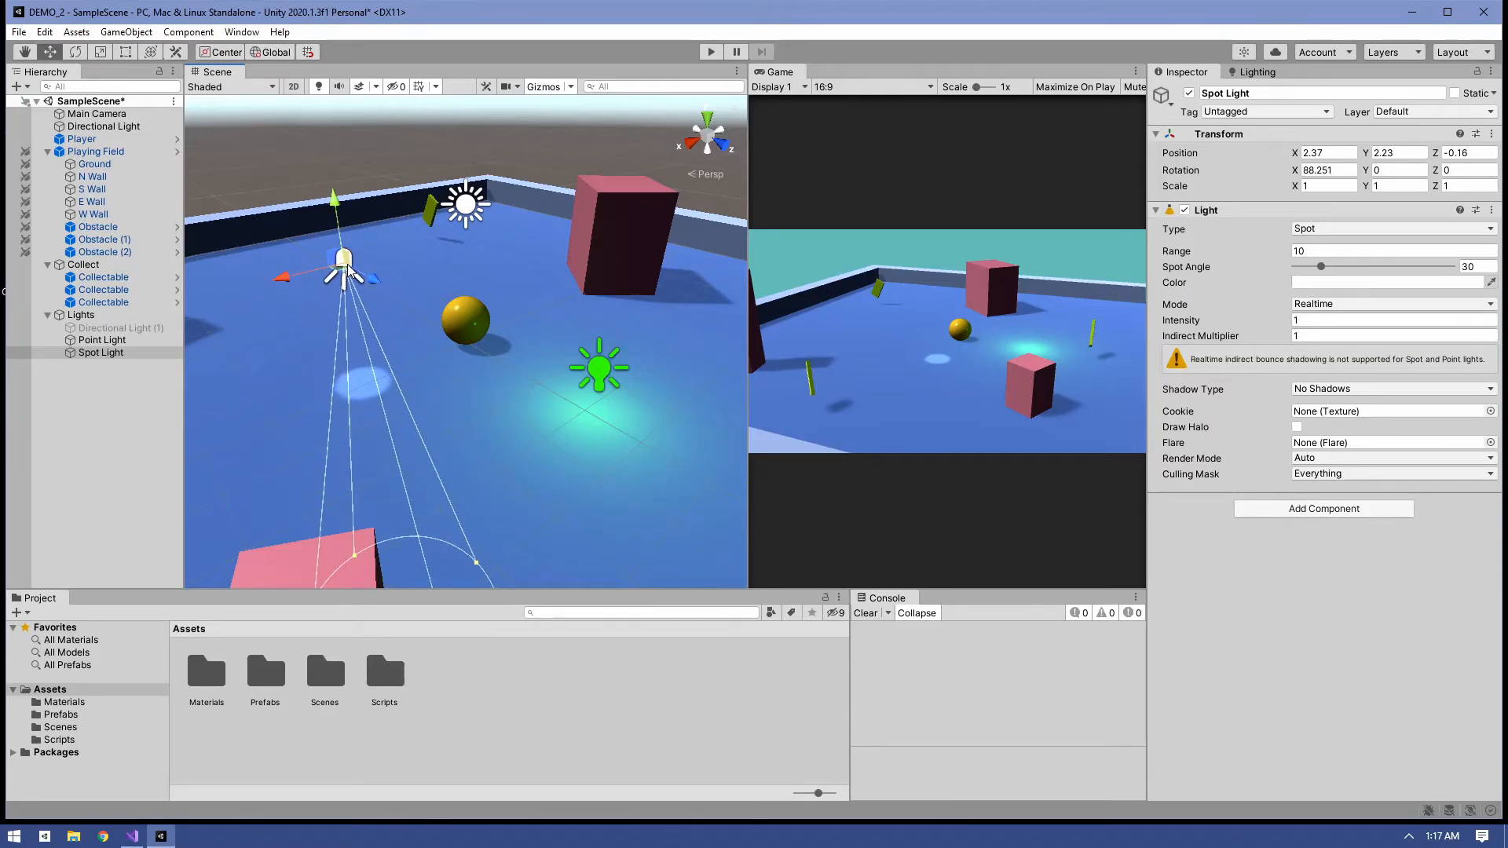
drag(333, 203, 338, 239)
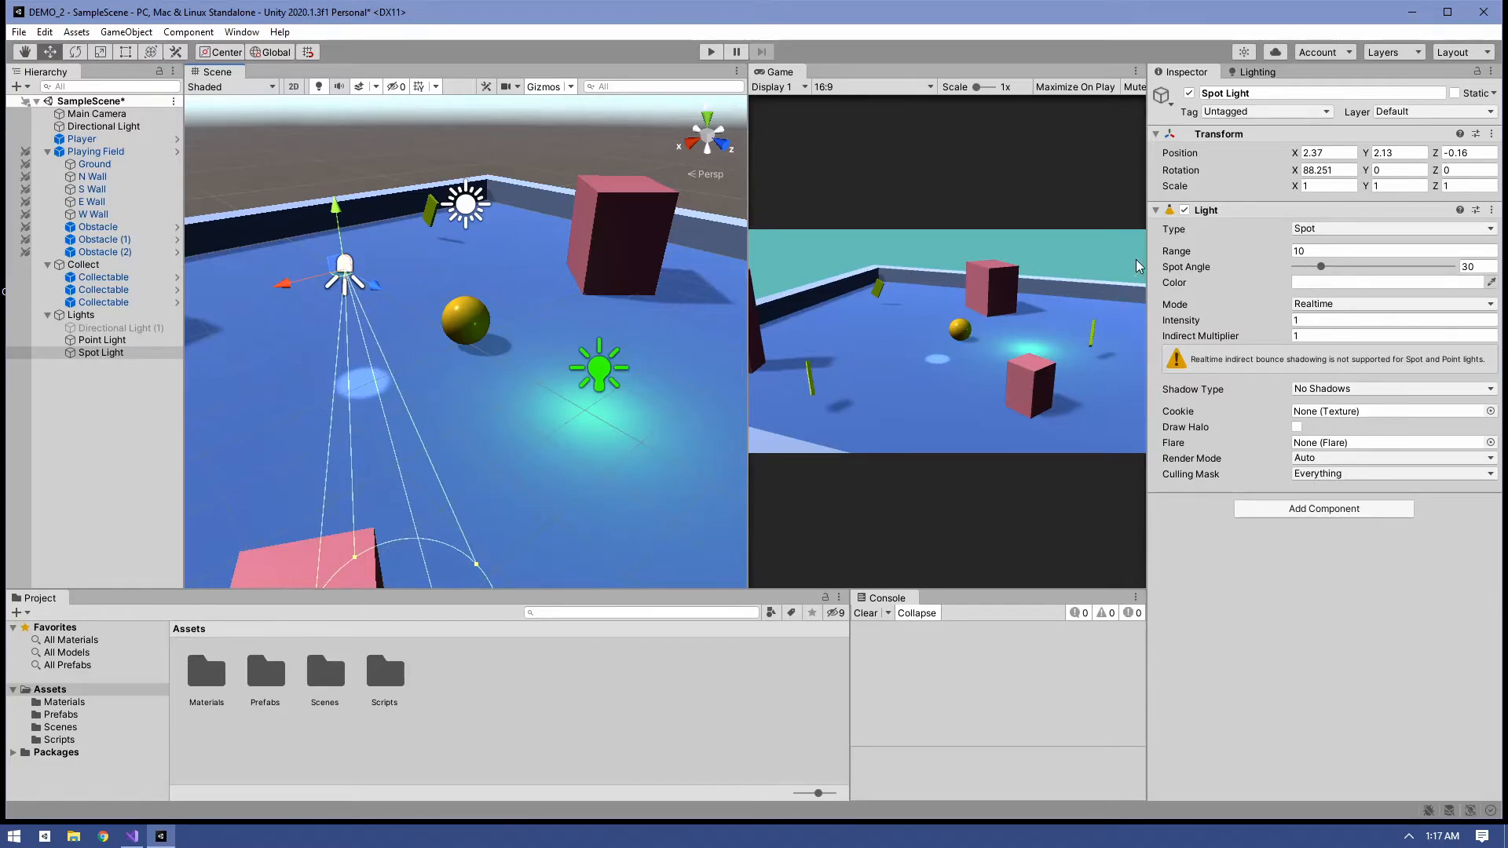
Set the Spot Light's range to about 2.45, its spot angle to about 57.8 and its intensity to about 34.27.
drag(1280, 250, 1085, 253)
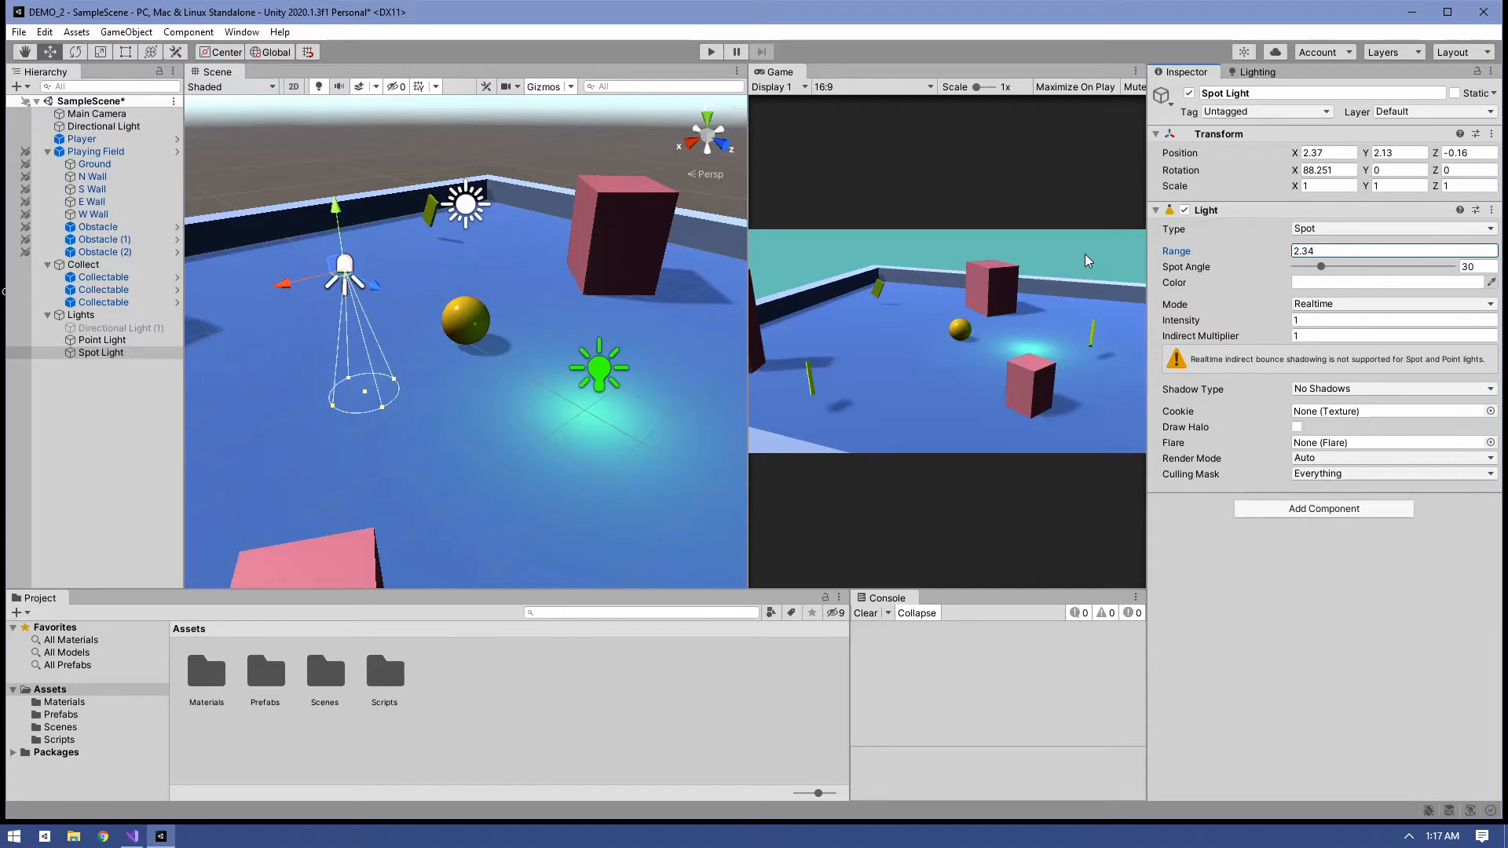
mouse_move(1085, 253)
mouse_down()
mouse_move(1124, 255)
mouse_move(1086, 260)
mouse_up()
text(7)
drag(1321, 266, 1320, 267)
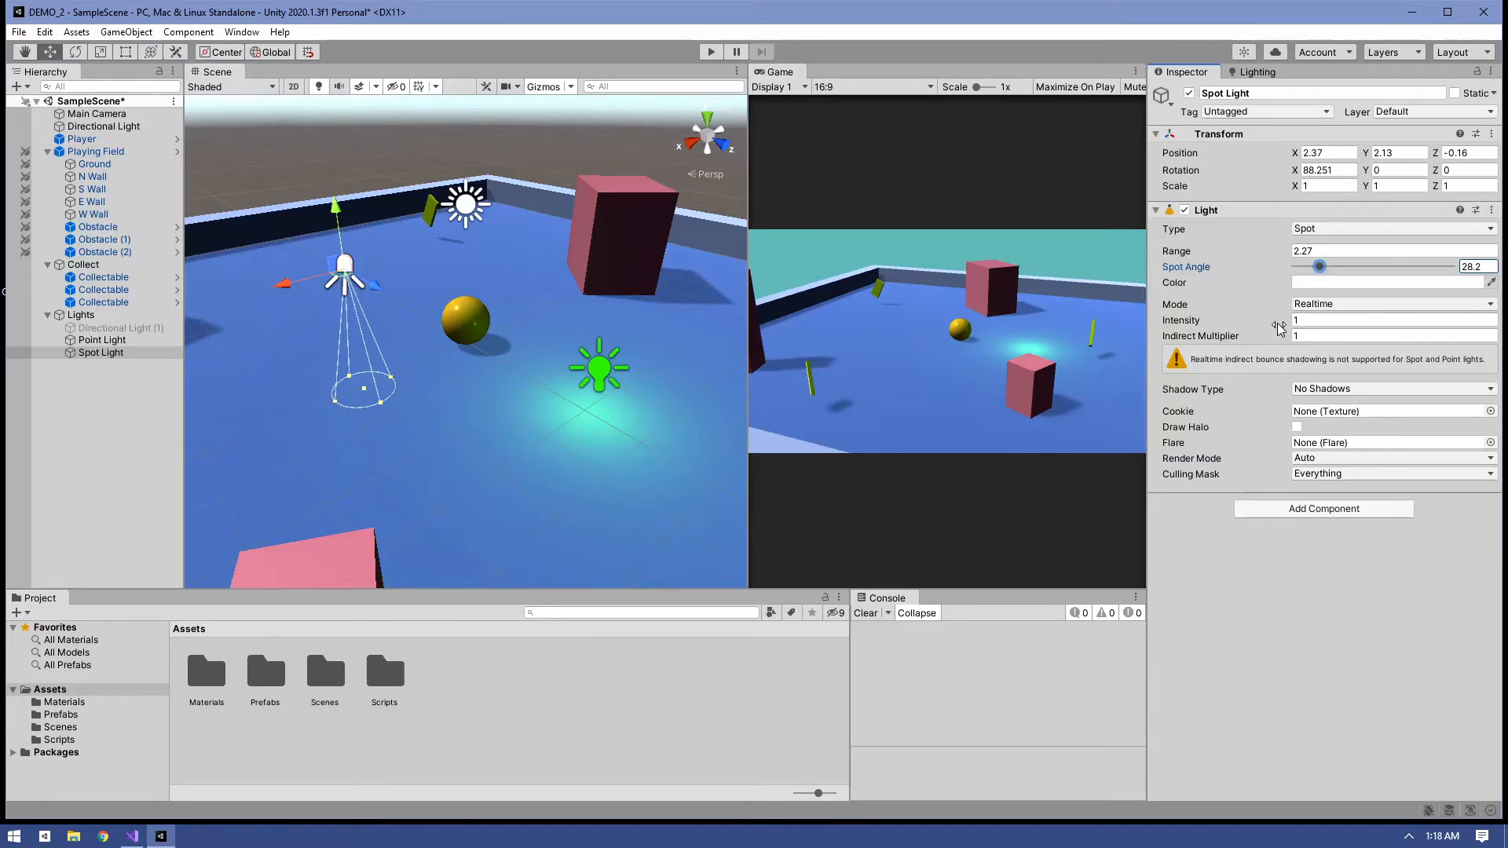
drag(1280, 328, 79, 331)
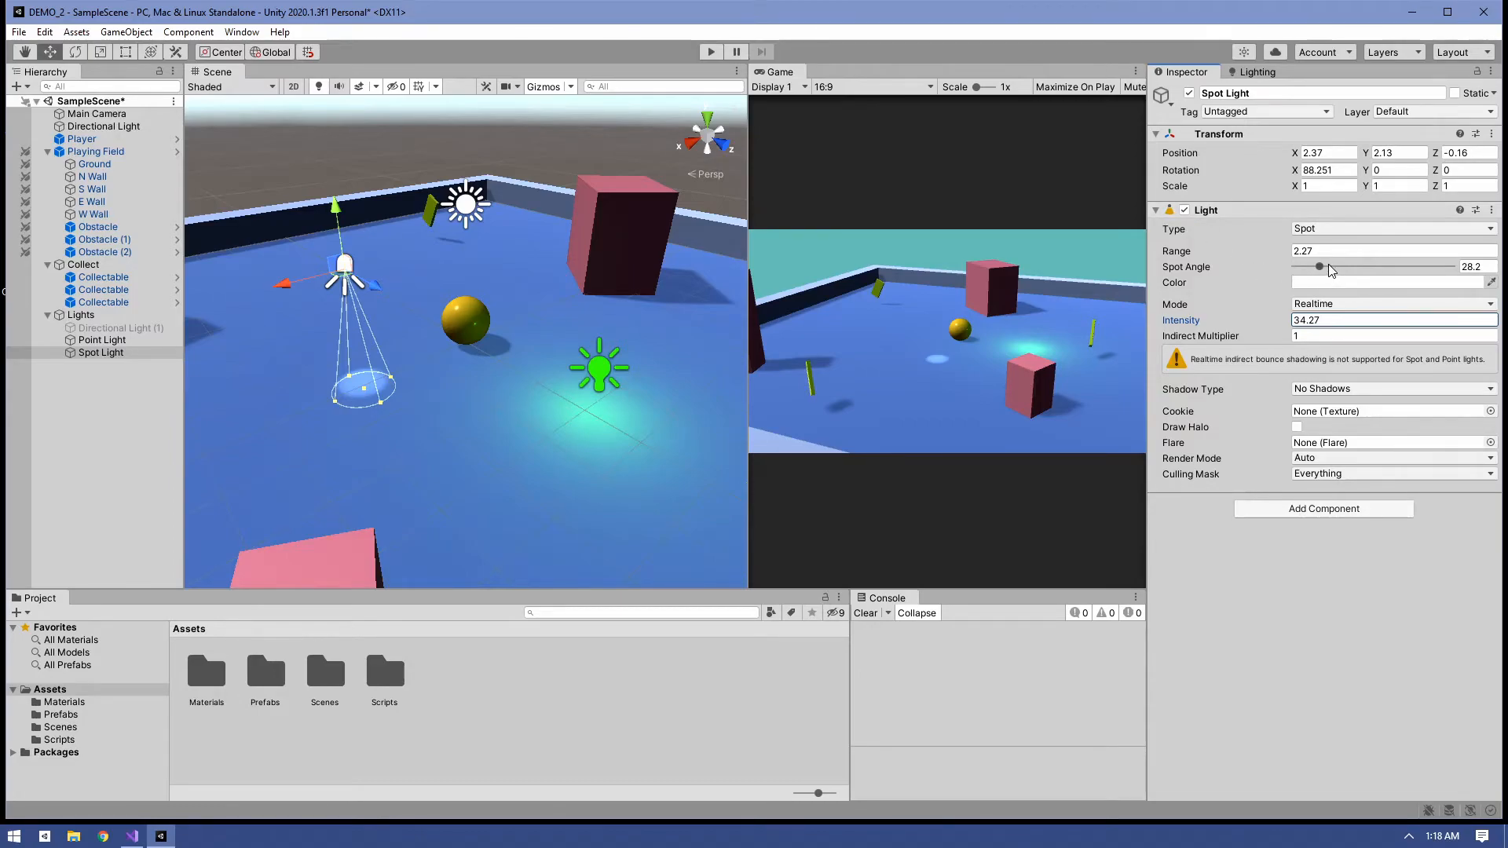
mouse_move(1321, 267)
mouse_down()
mouse_move(1380, 268)
mouse_move(1294, 256)
mouse_up()
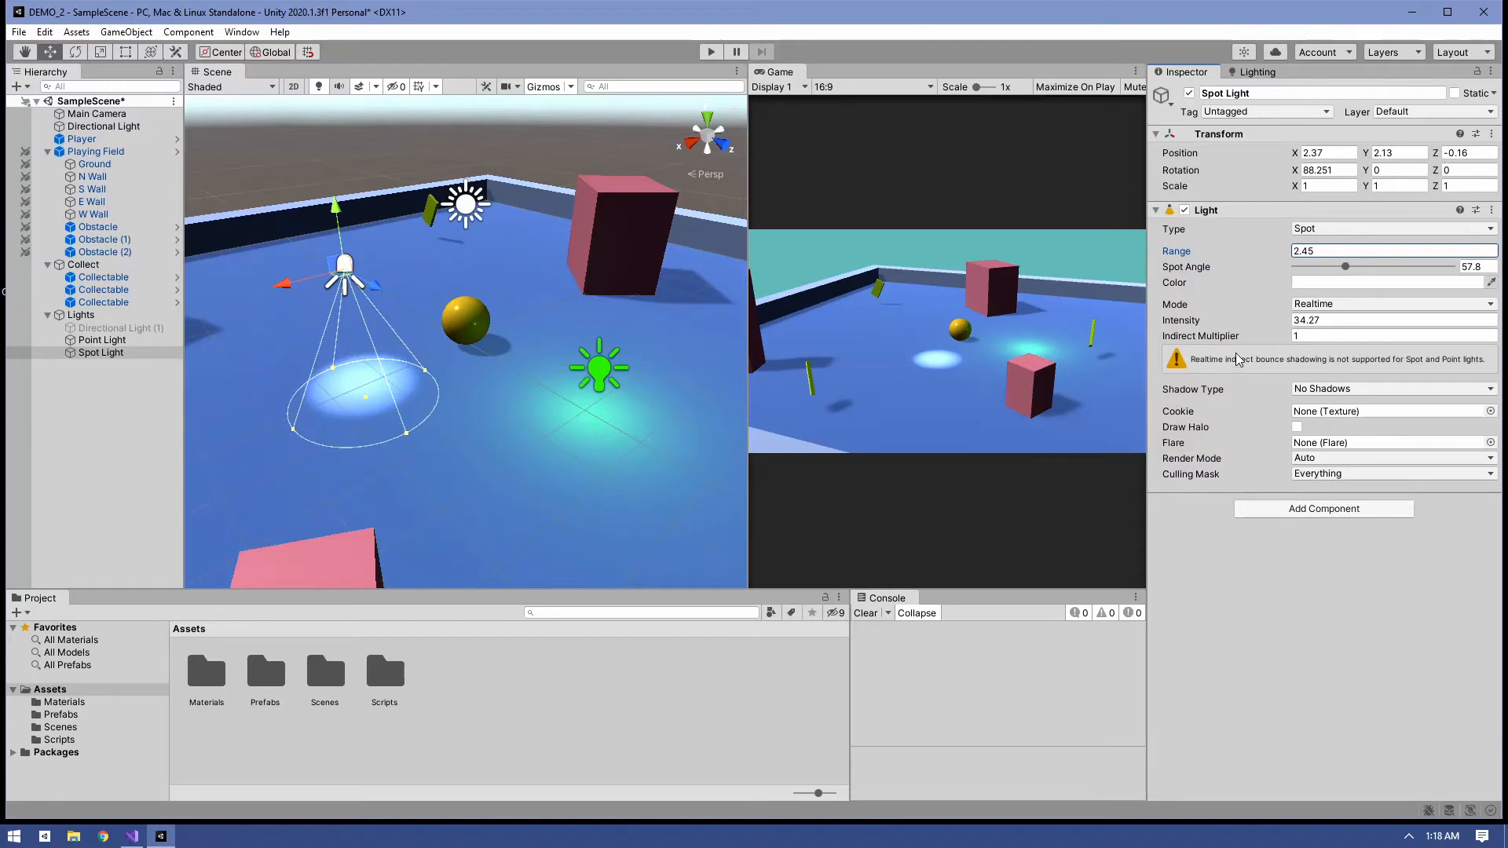
Set the Spot Light's color to orange-red, hex FD3D00.
click(1303, 285)
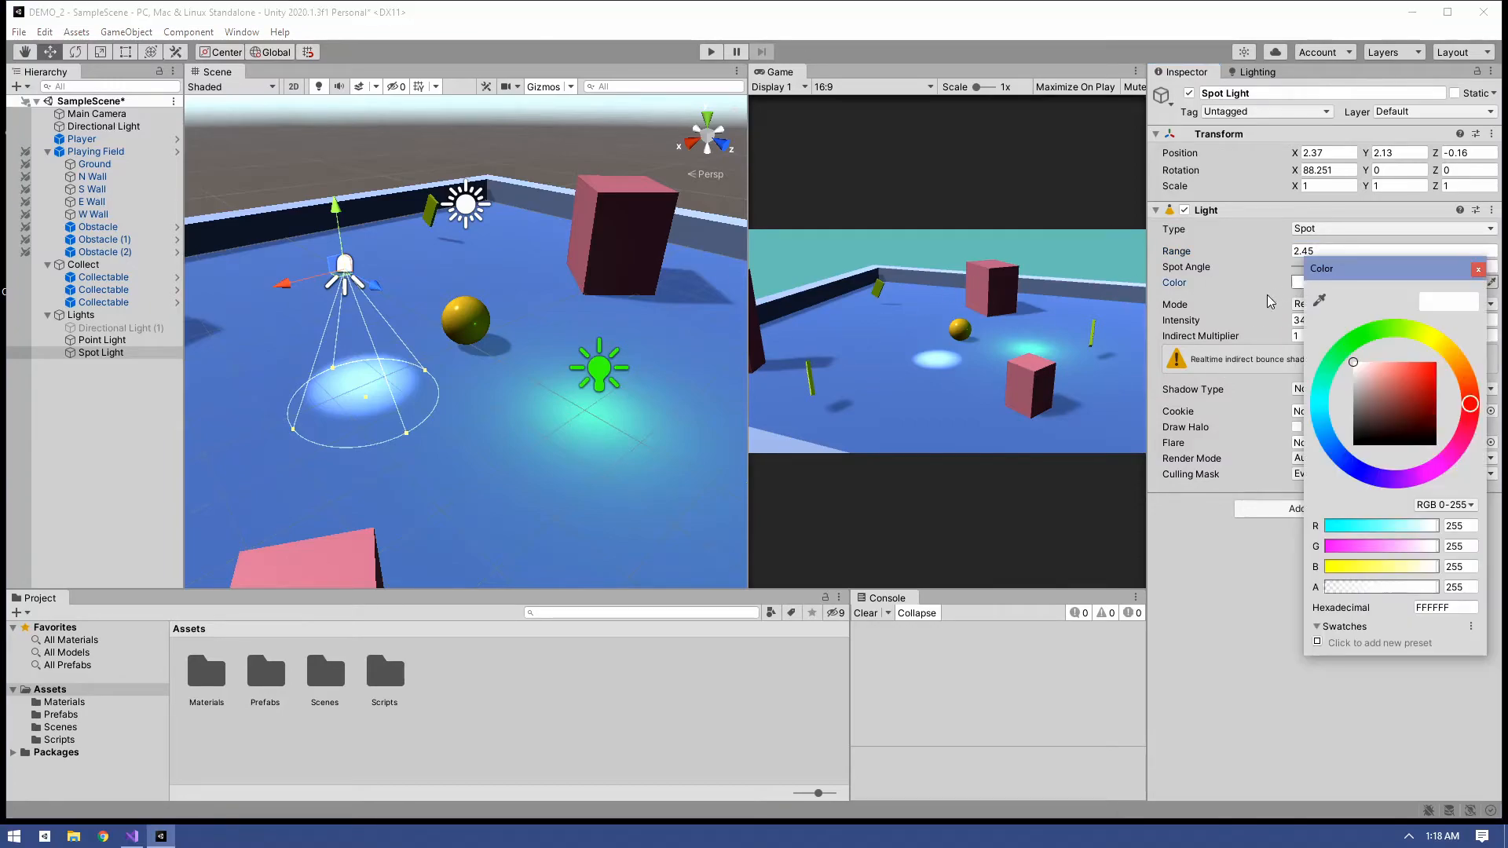
click(1466, 386)
drag(1426, 370, 1439, 363)
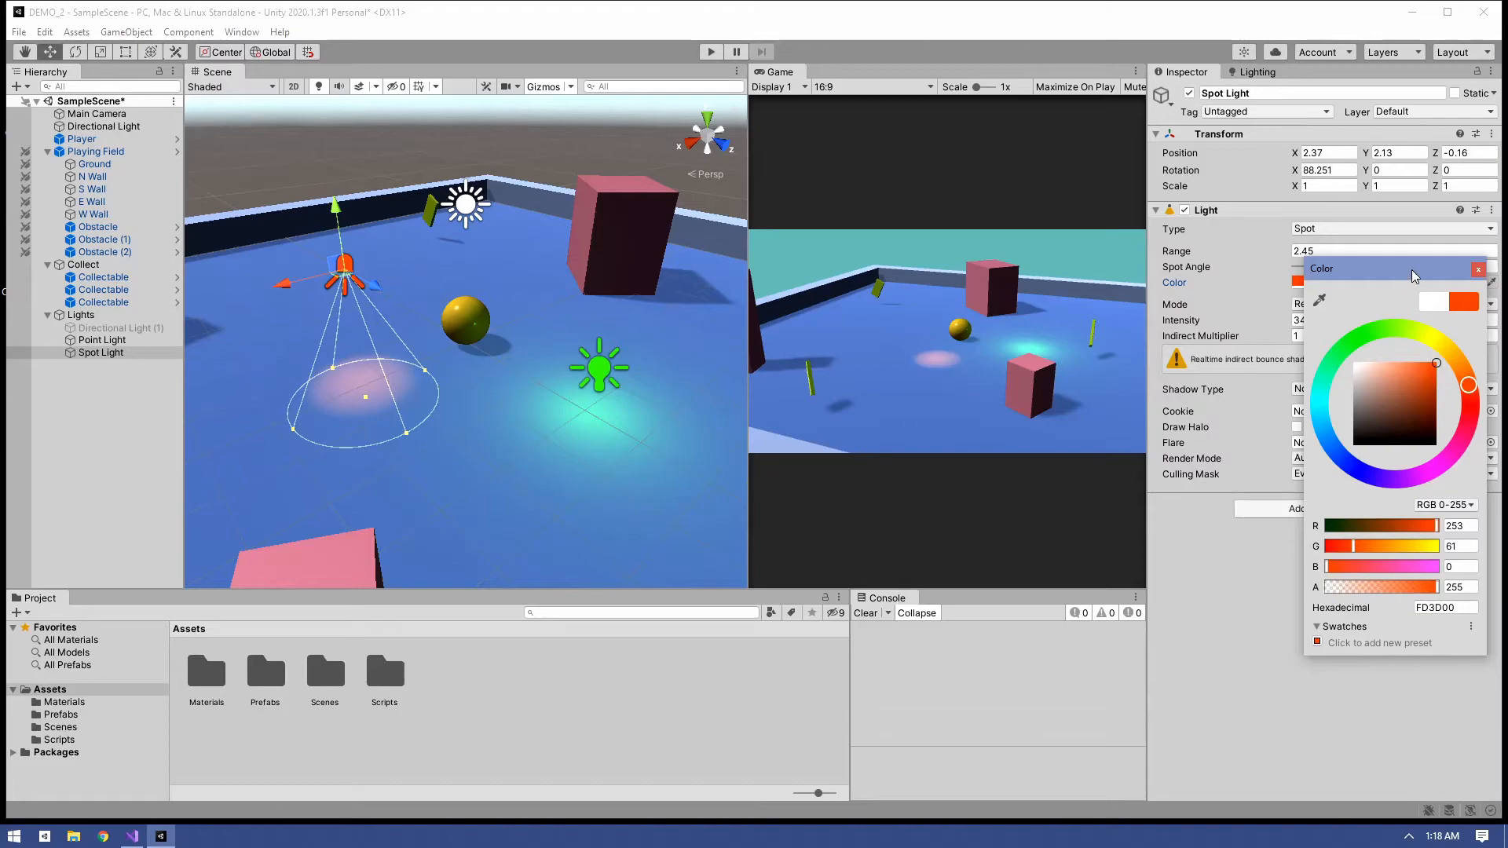
click(1478, 269)
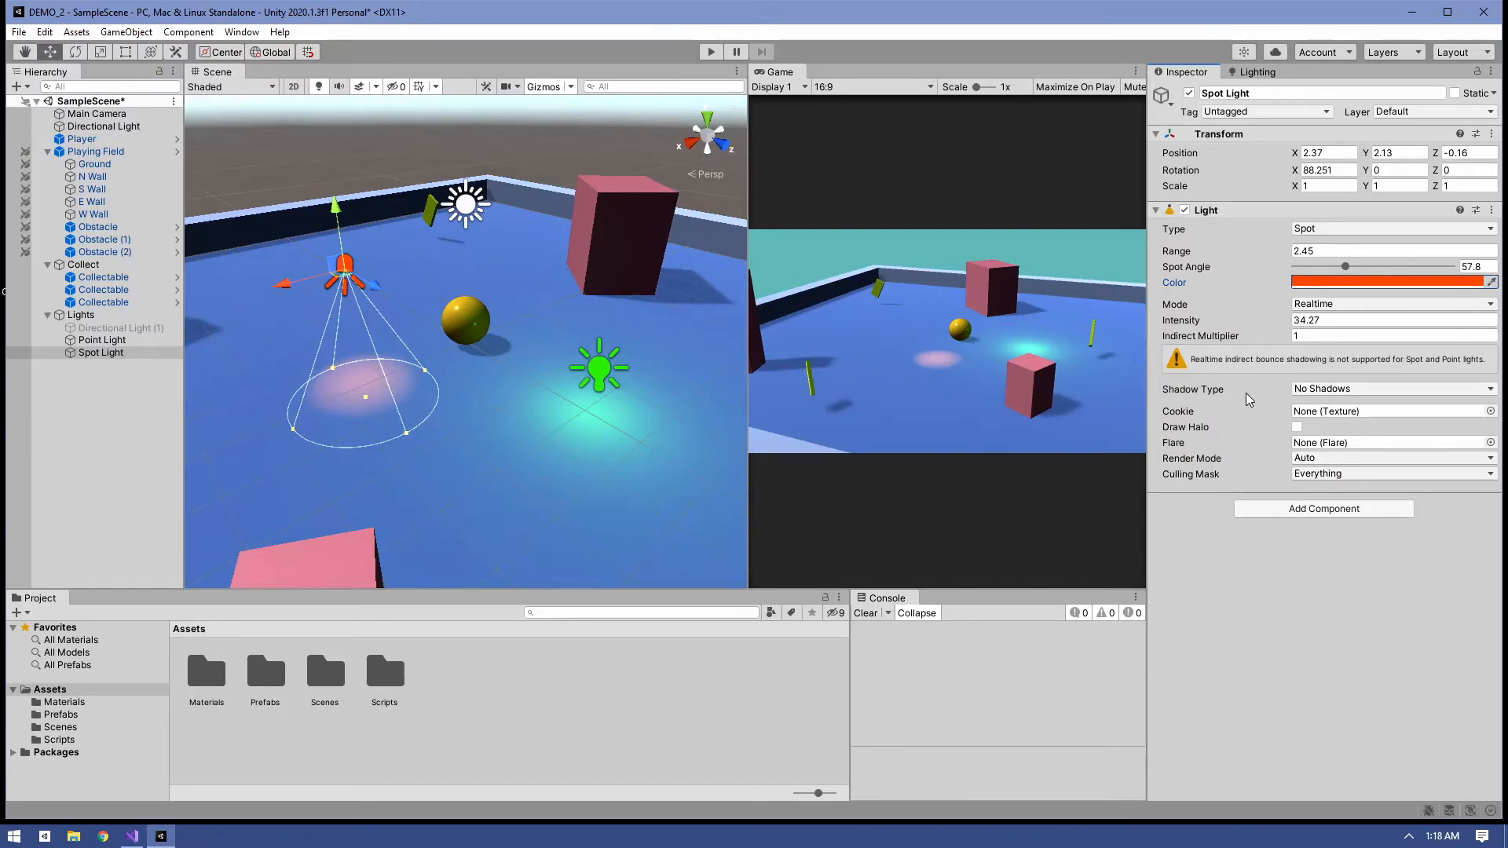
click(1323, 389)
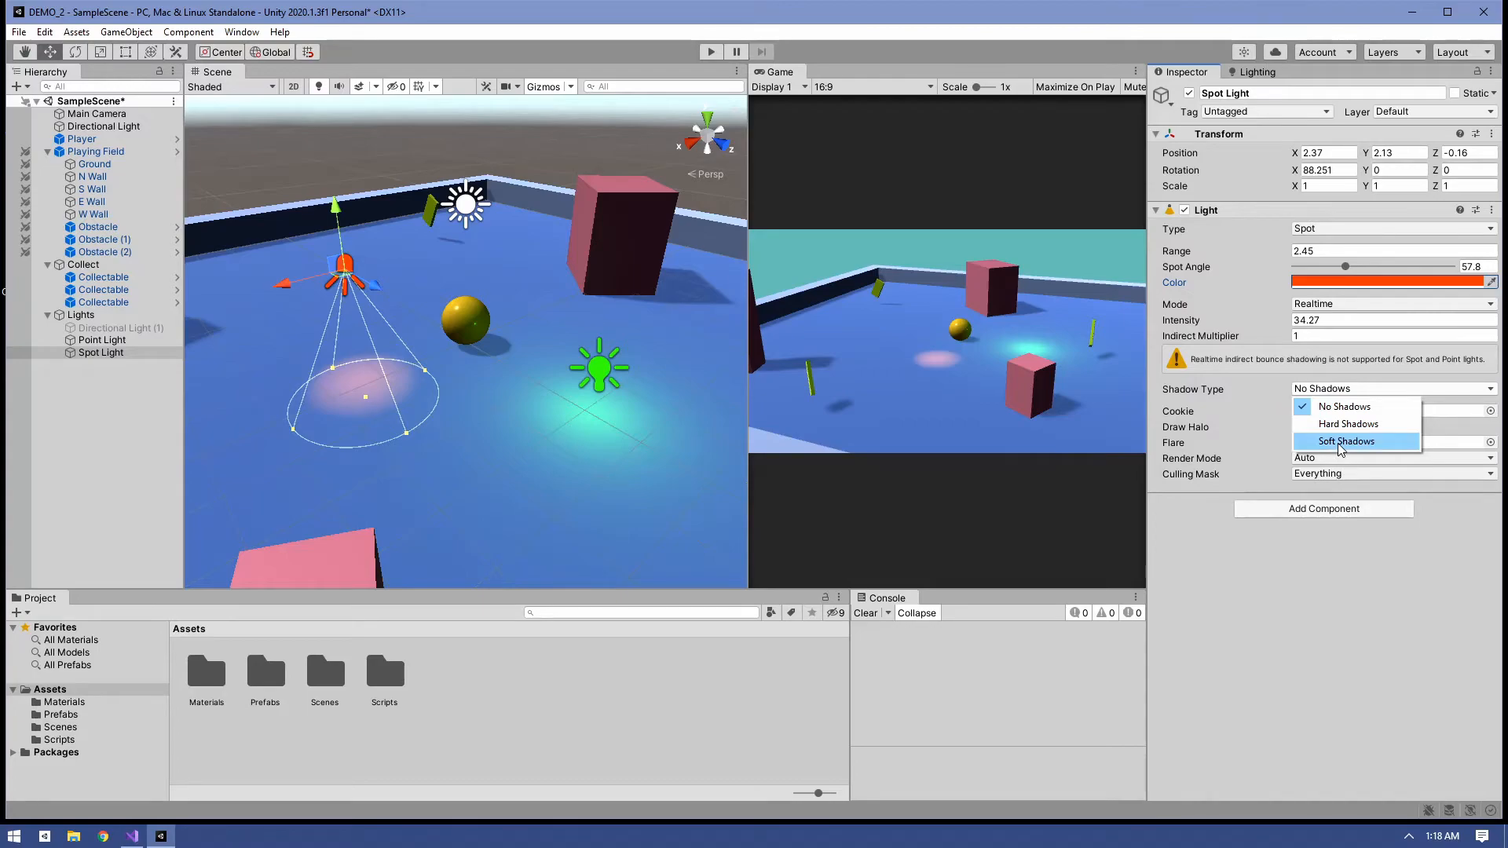
click(1288, 564)
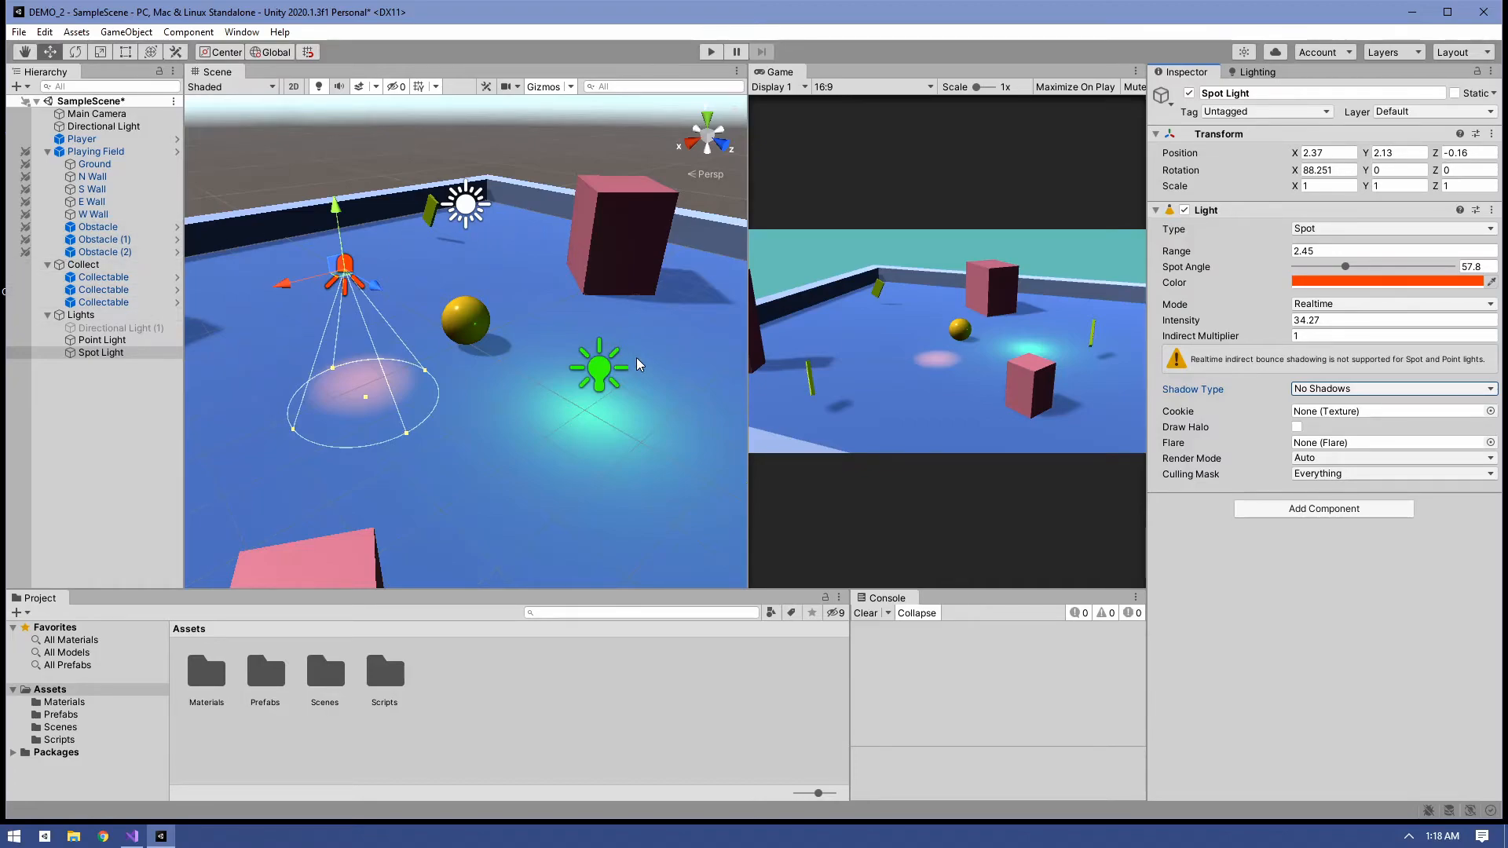
scroll(567, 370, down, 5)
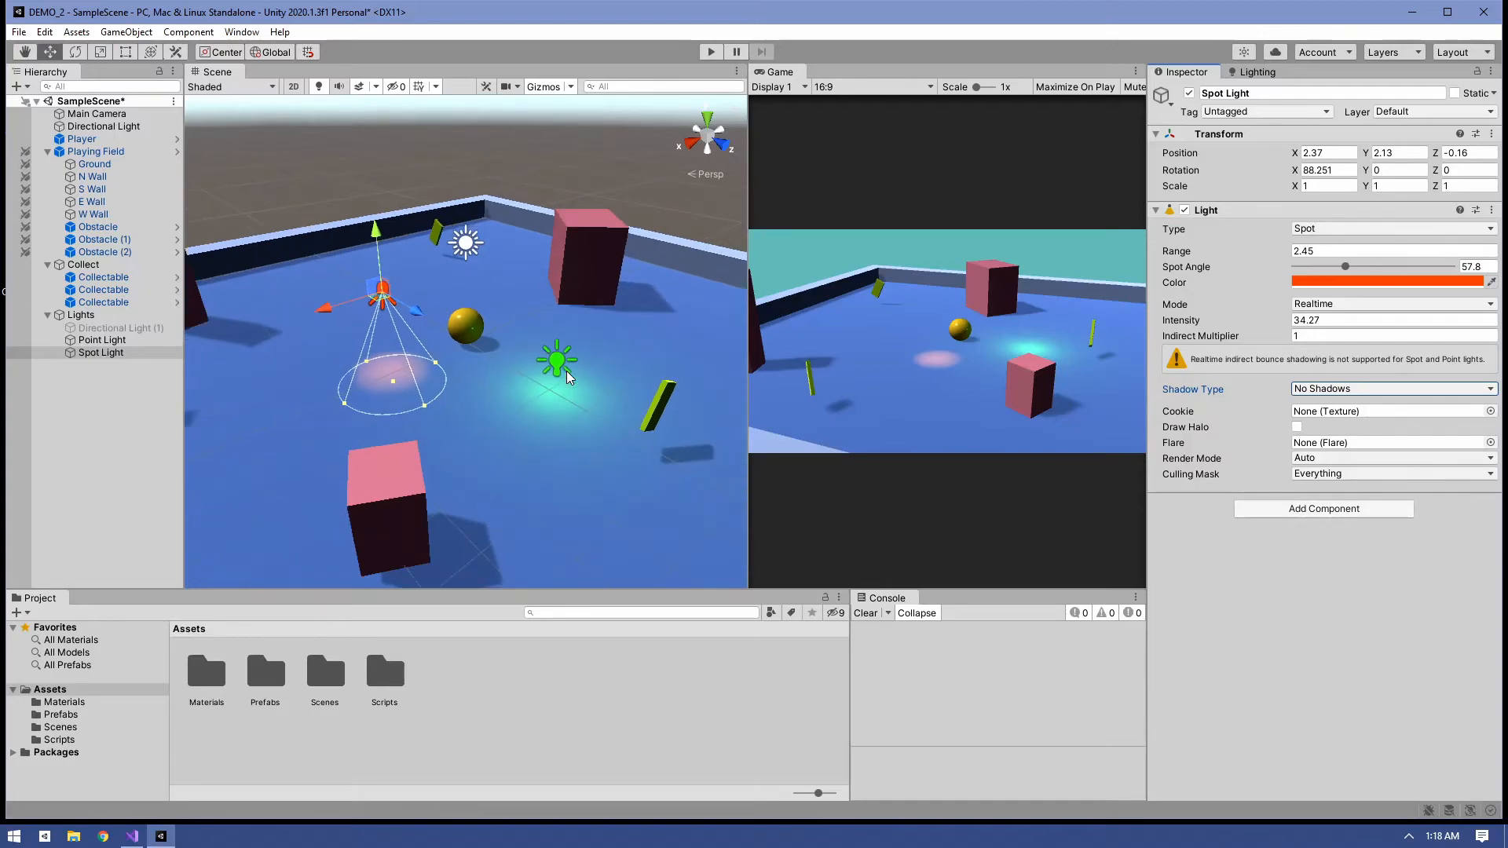
middle_drag(470, 410, 400, 350)
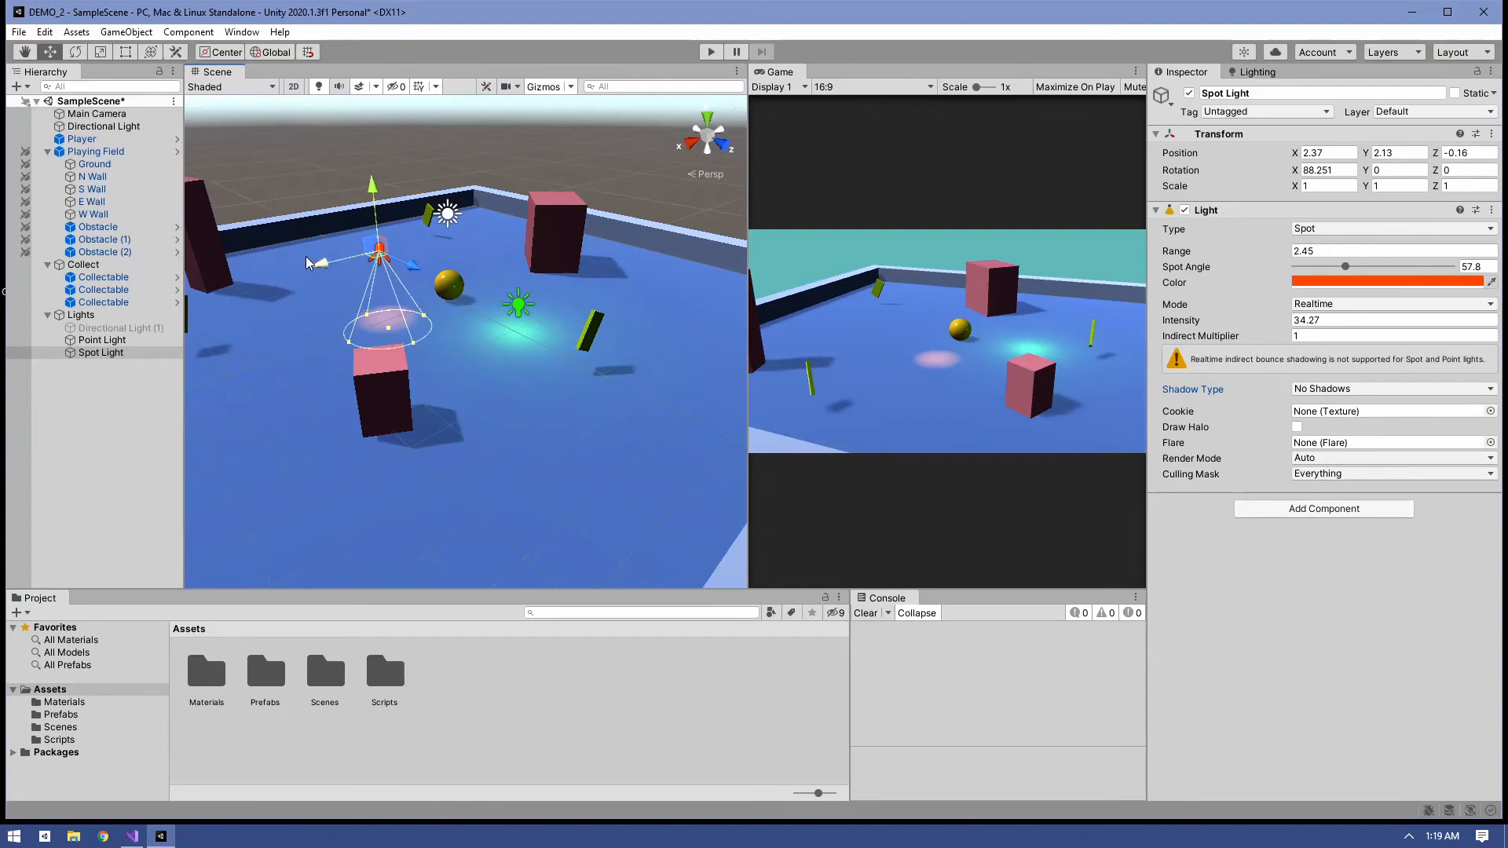
Open the project's Quality settings and set the Ultra level's Pixel Light Count to 4.
click(83, 32)
mouse_move(52, 32)
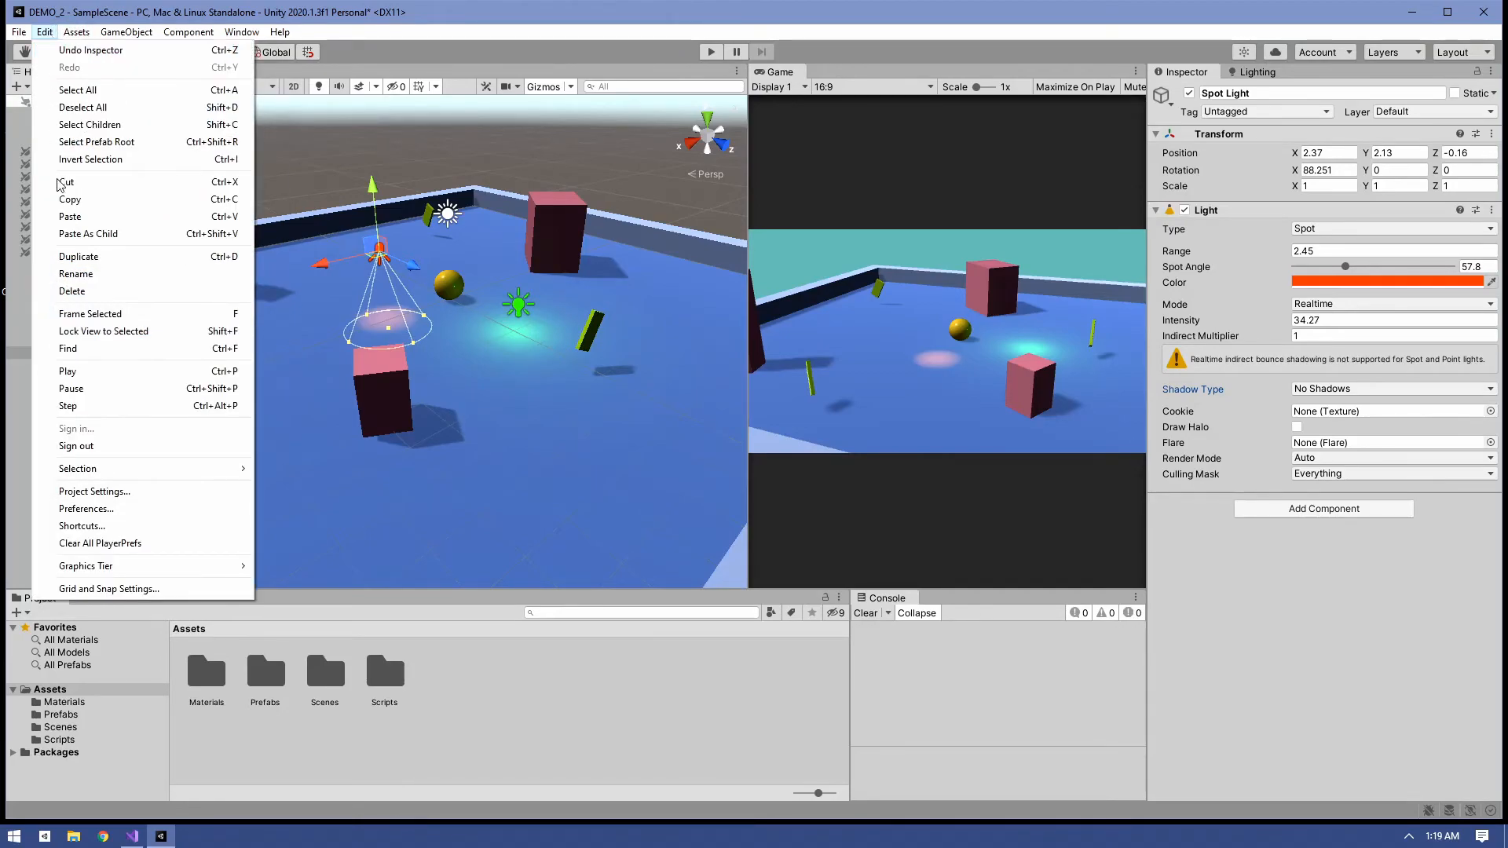
click(140, 491)
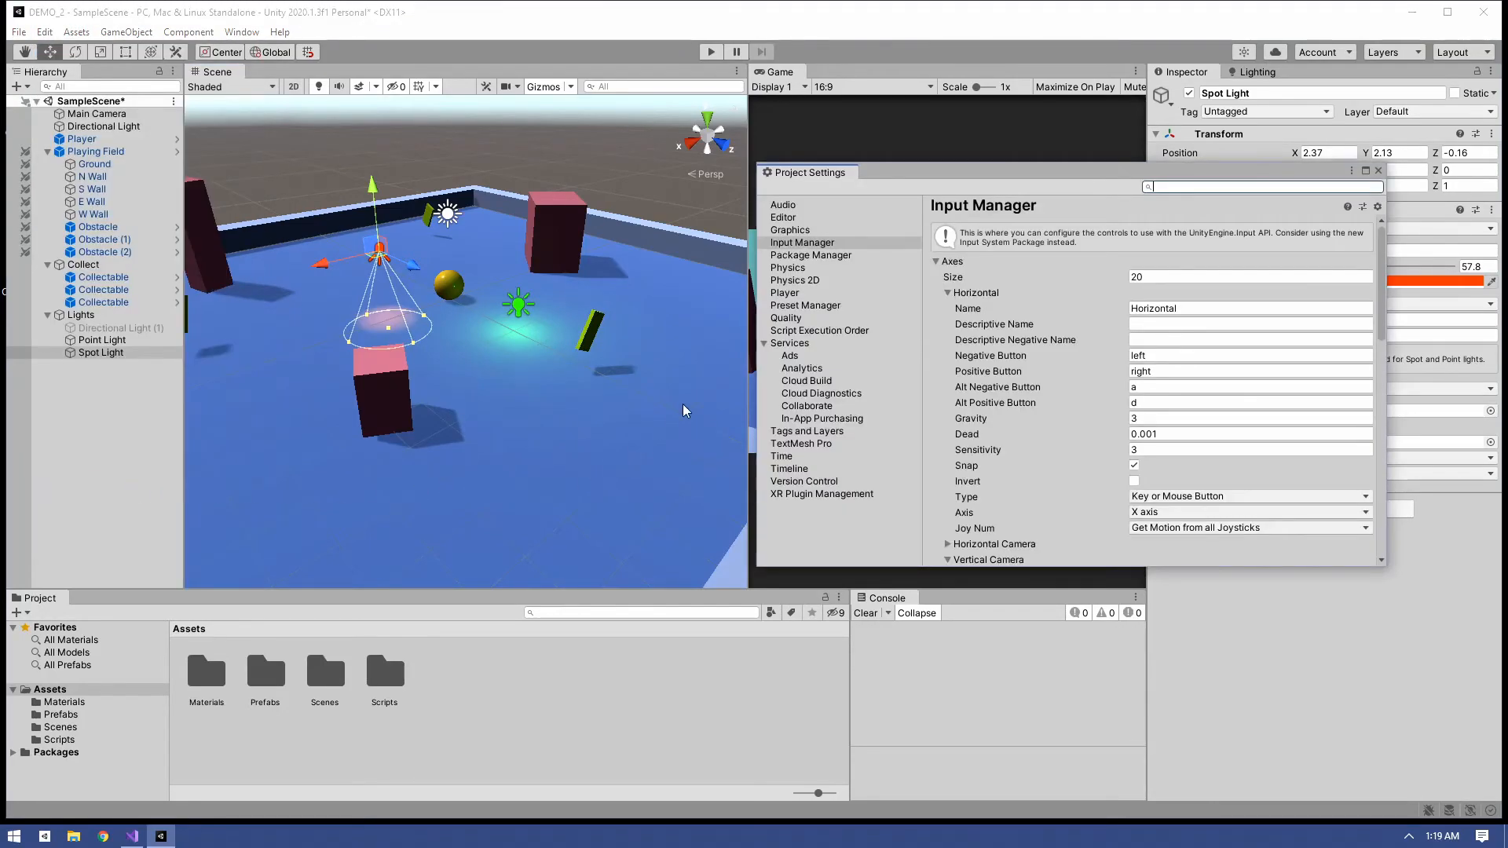
click(787, 318)
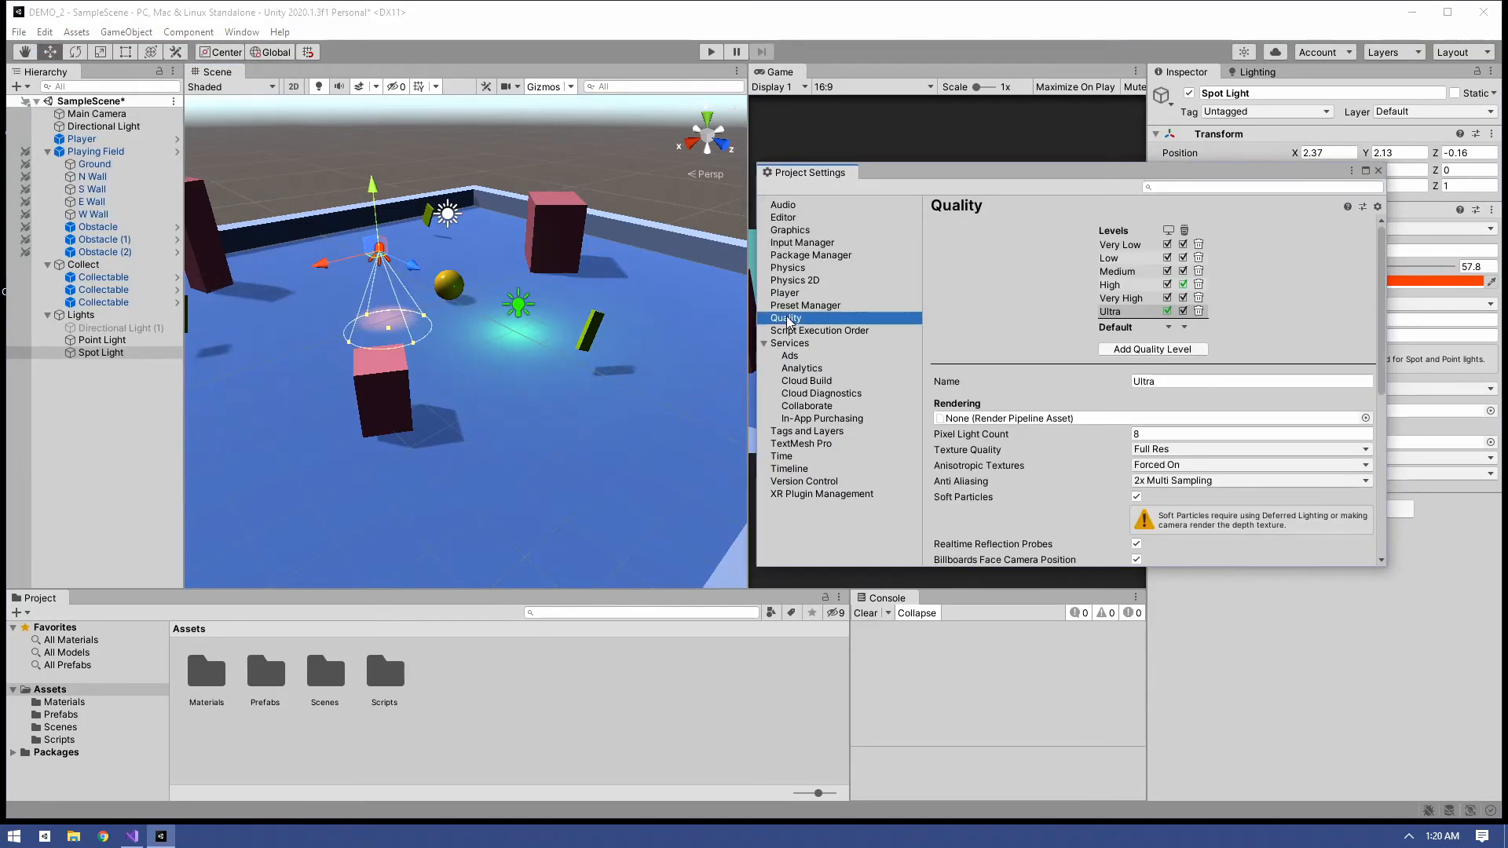
click(1154, 435)
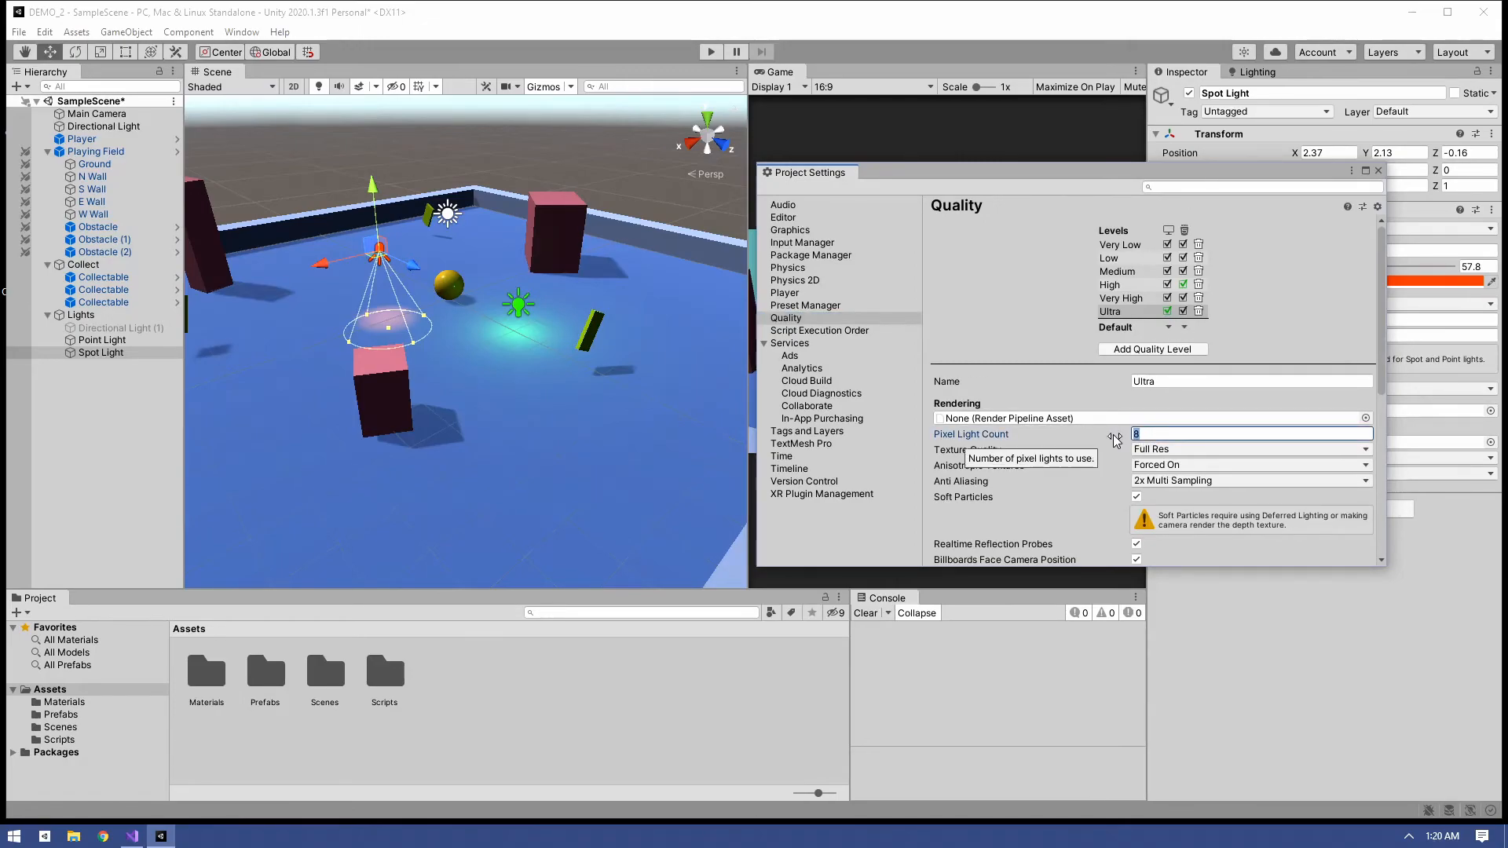
text(4)
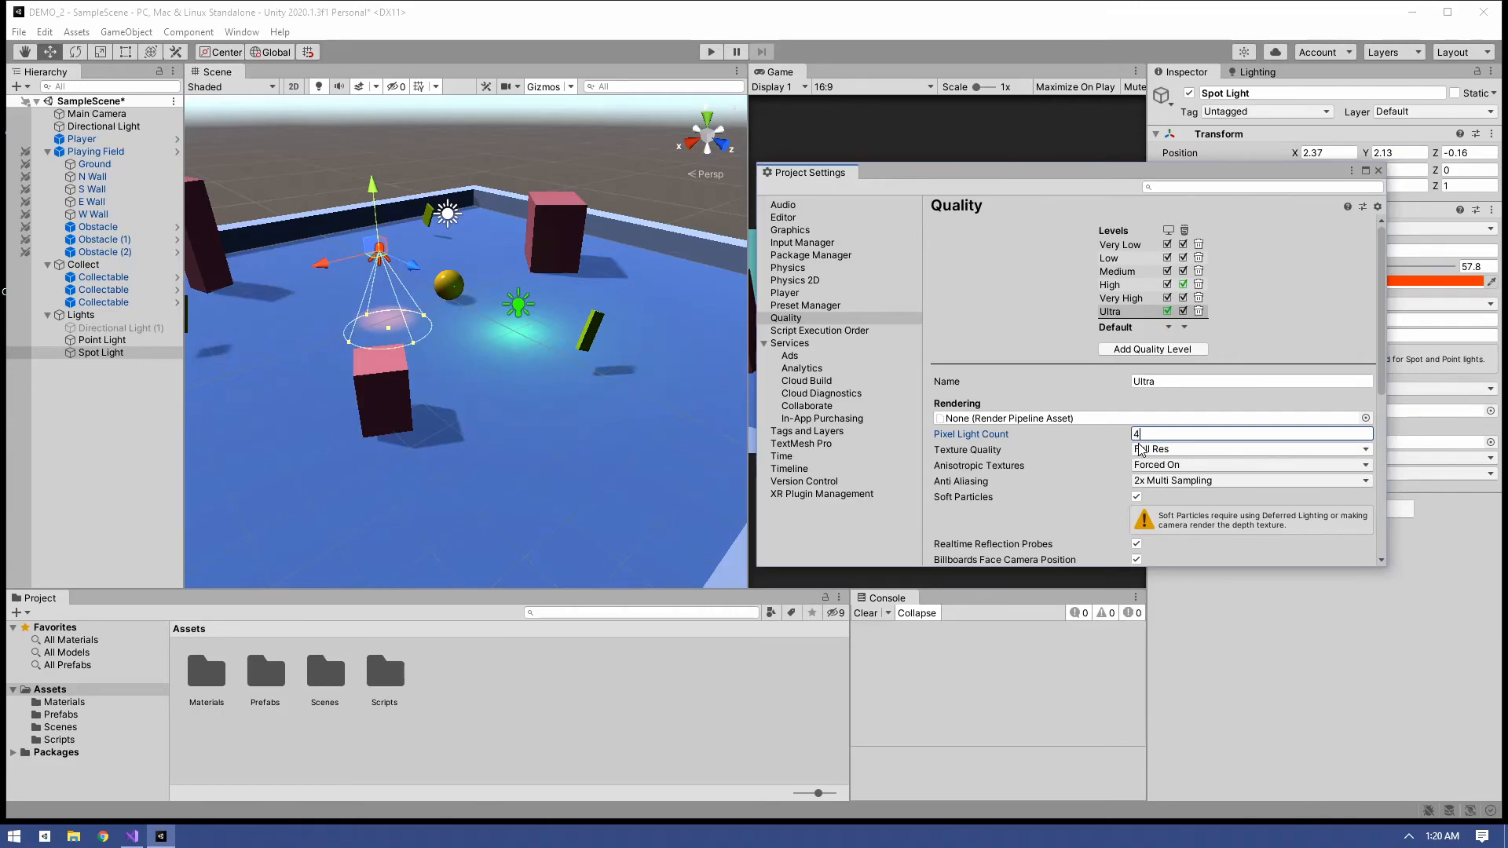
drag(974, 175, 1052, 153)
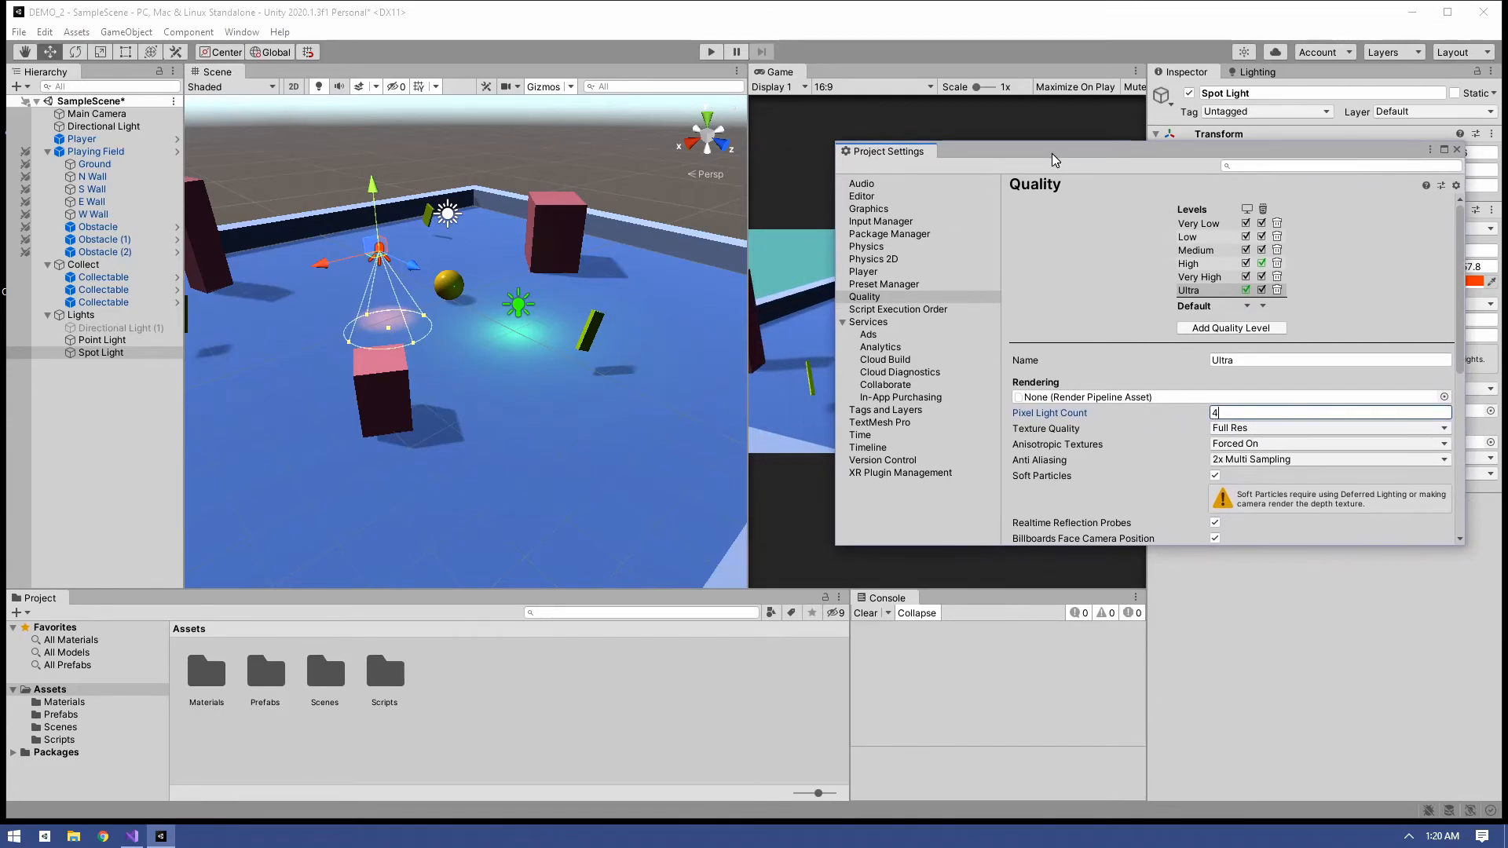
click(503, 454)
Duplicate the green Point Light and move the copy across the floor to beside the nearest pink block.
click(107, 341)
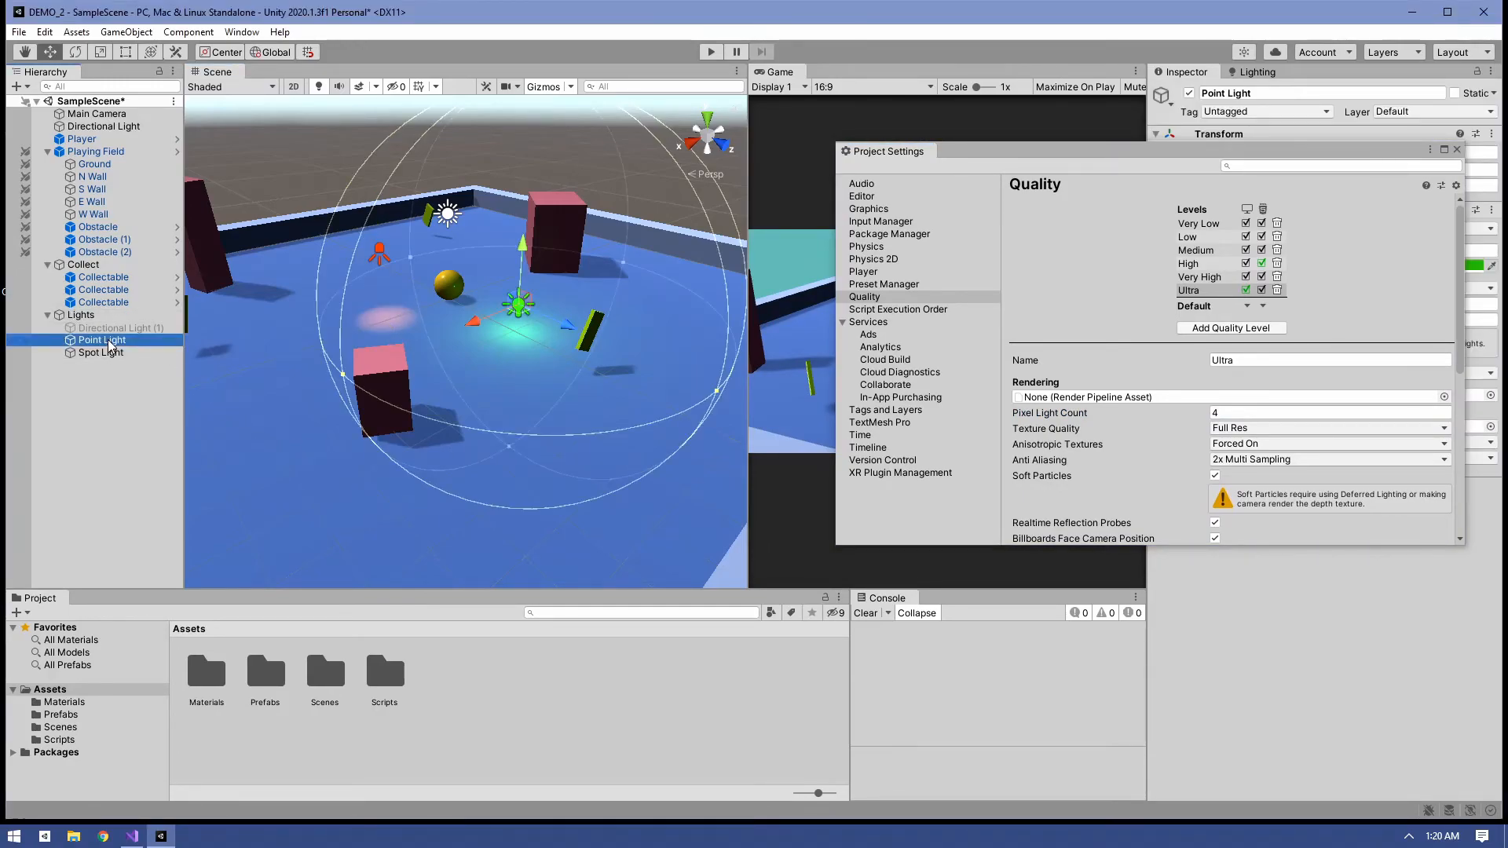
key(ctrl+d)
drag(481, 329, 289, 390)
scroll(408, 363, down, 2)
scroll(409, 364, down, 5)
Make three more copies of the green point light and spread them by the tall obstacle, the far corner and the opposite side corner.
key(ctrl+d)
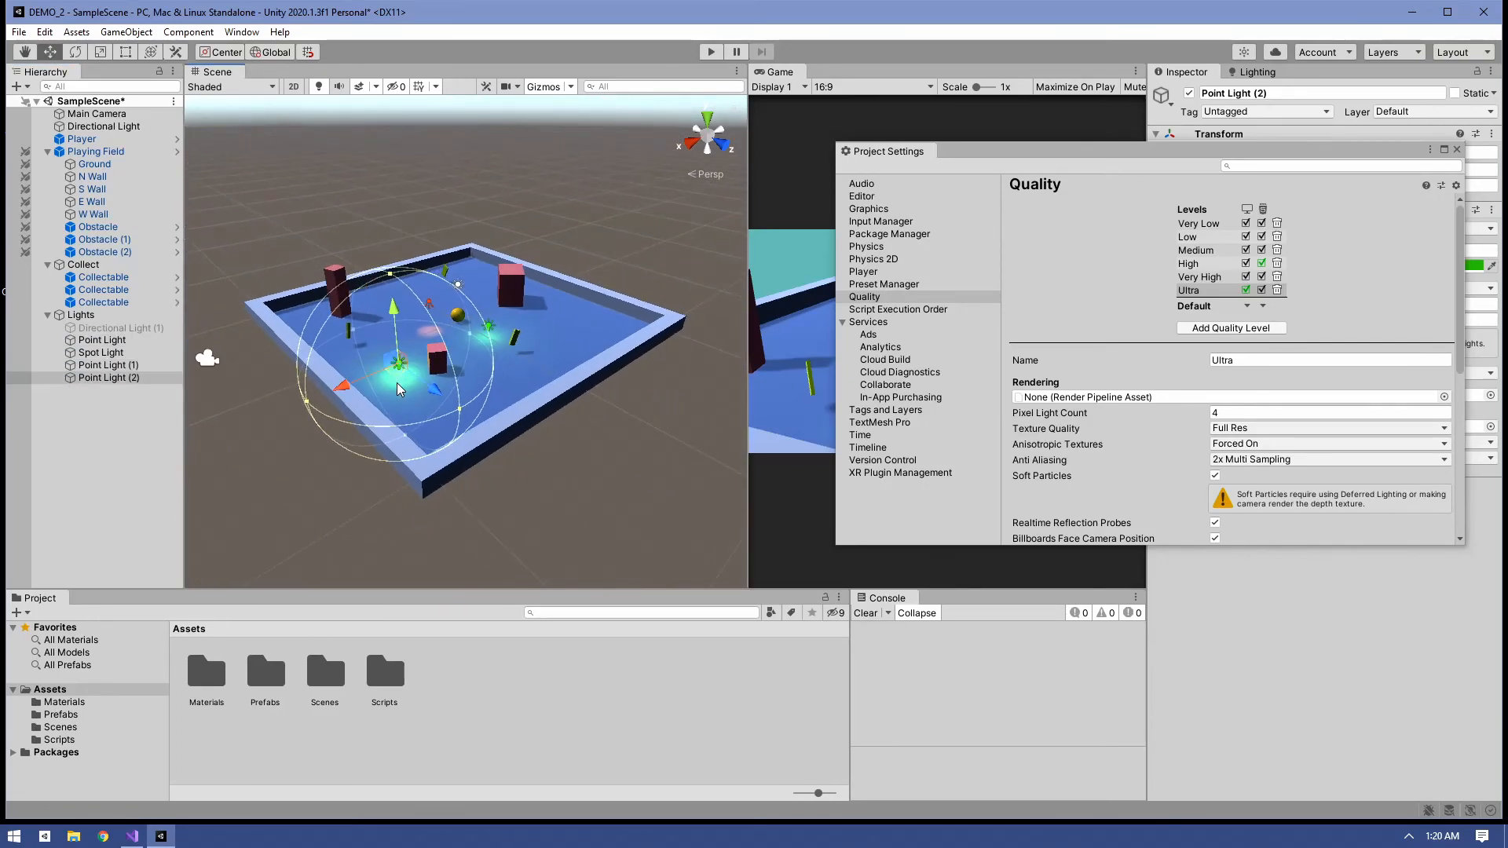
drag(431, 391, 446, 346)
key(ctrl+d)
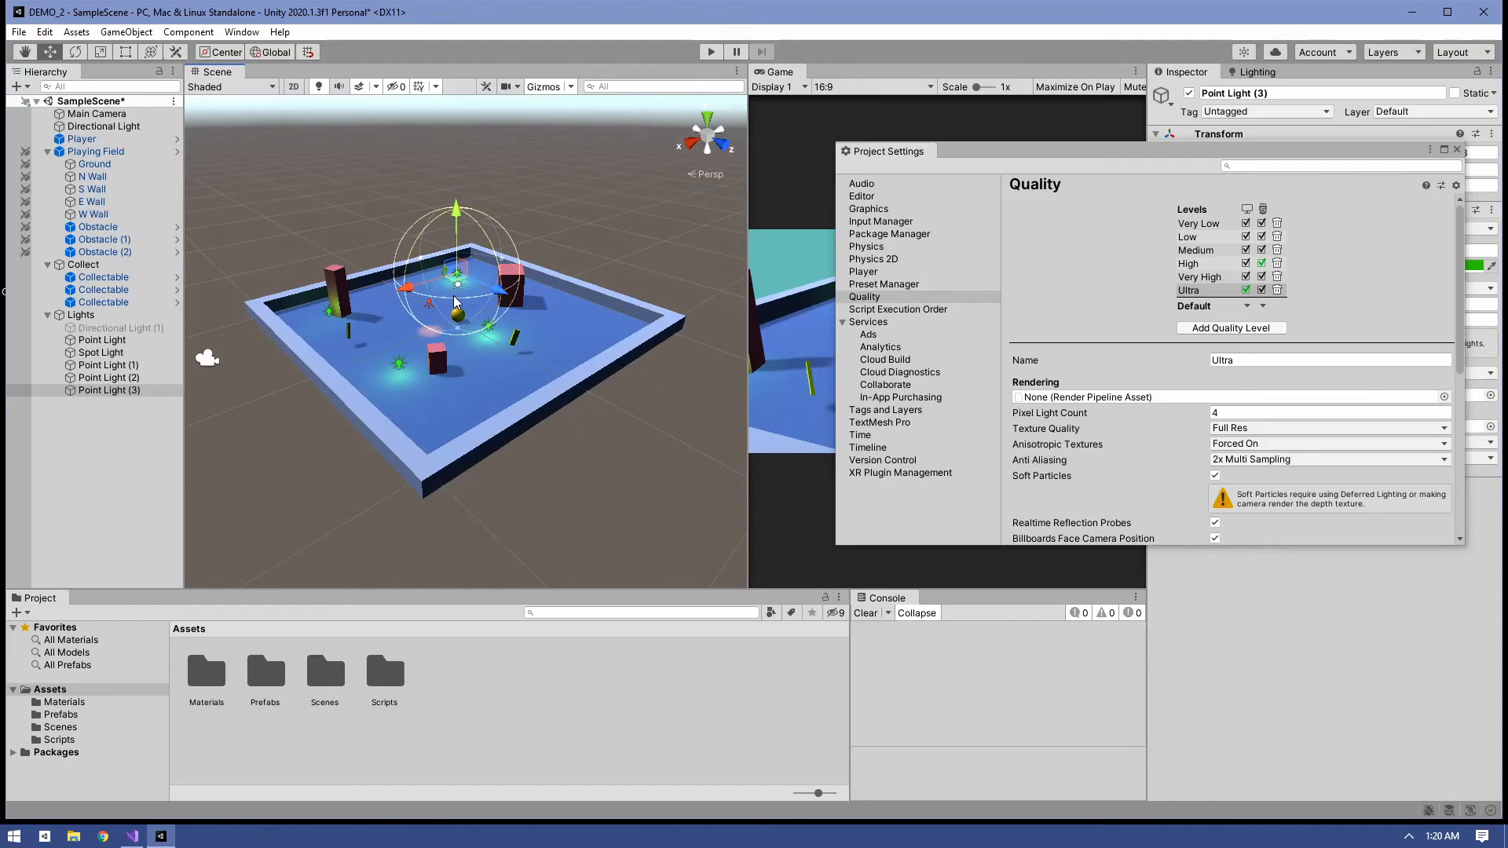
key(ctrl+d)
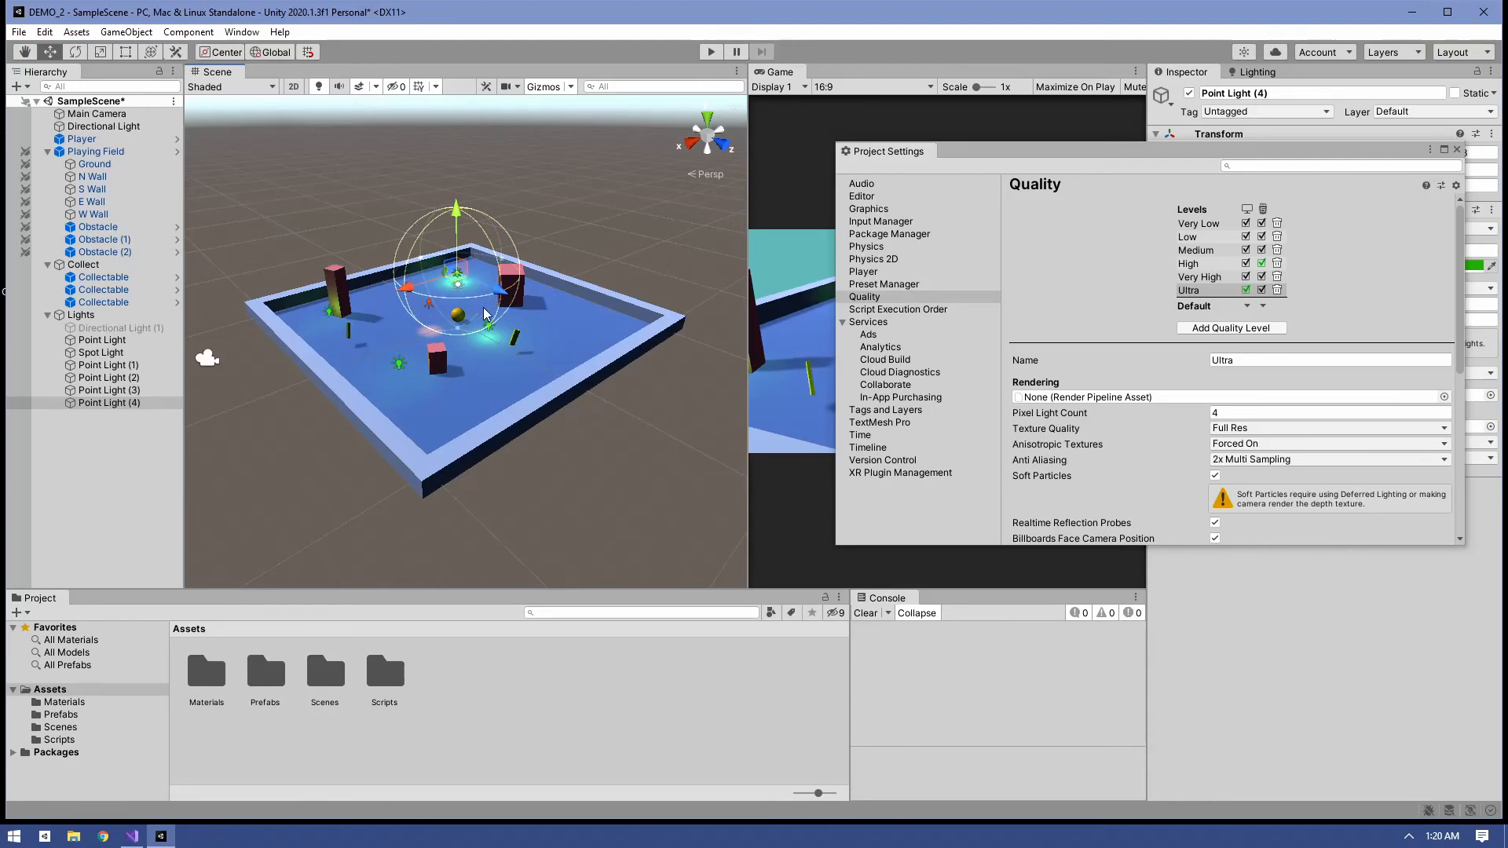
drag(496, 297, 581, 340)
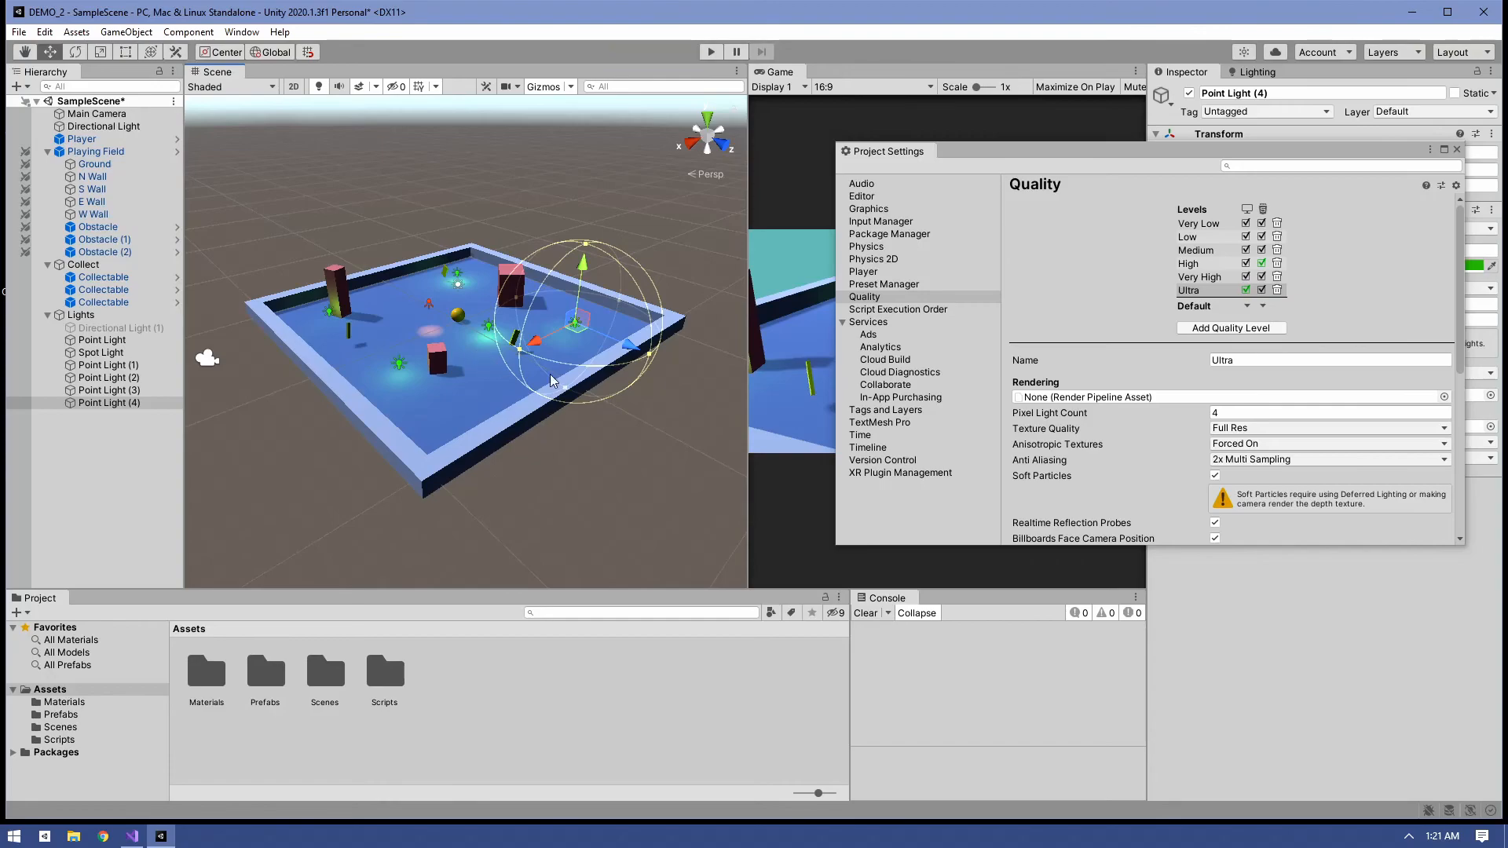
Compare Pixel Light Count values of 6 and 2 for the Ultra level, and finish by setting it to 8.
click(1215, 412)
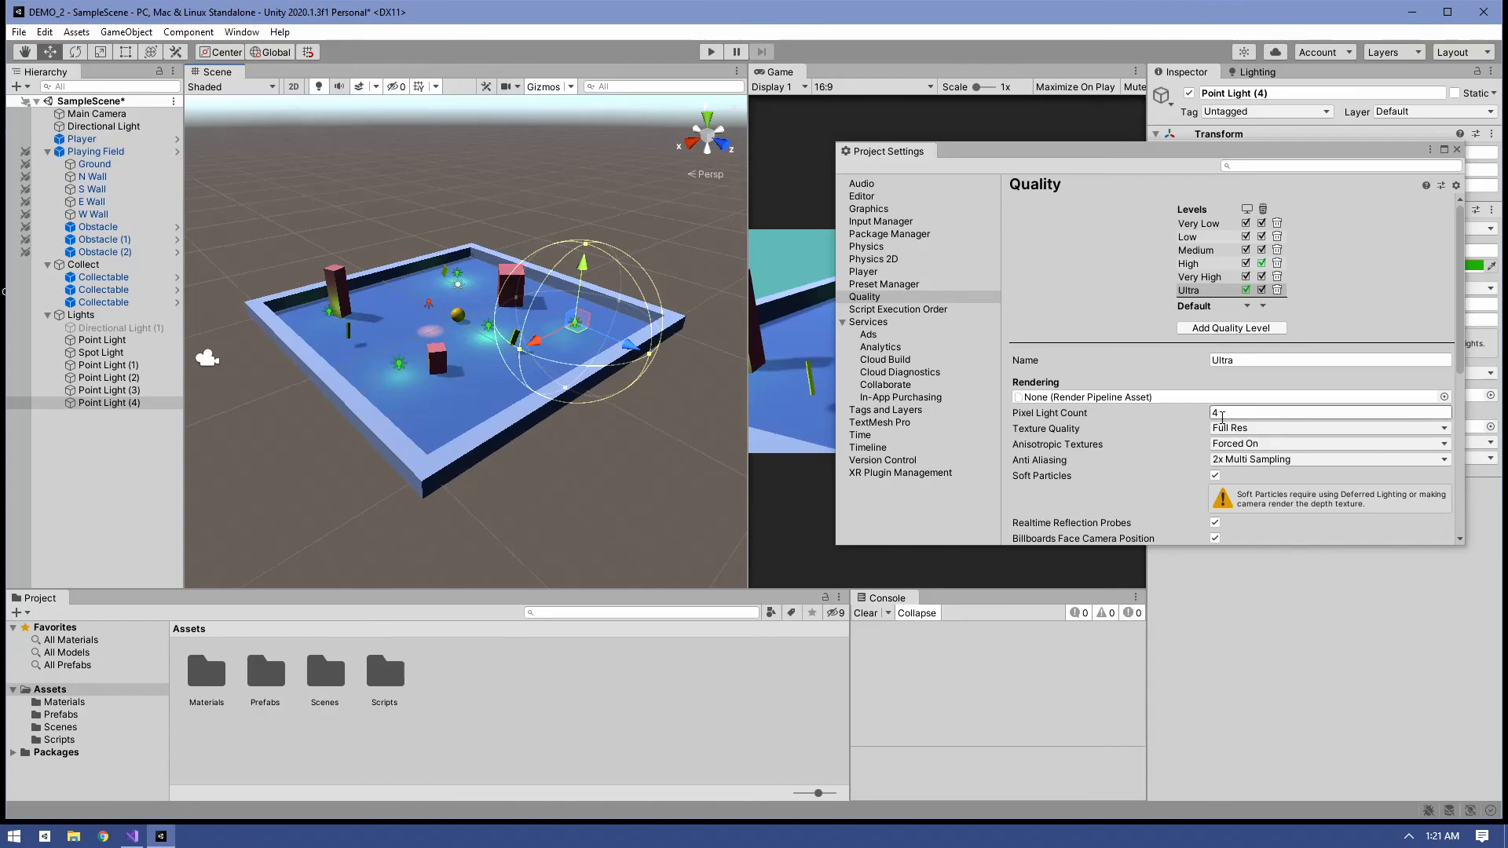
click(1204, 421)
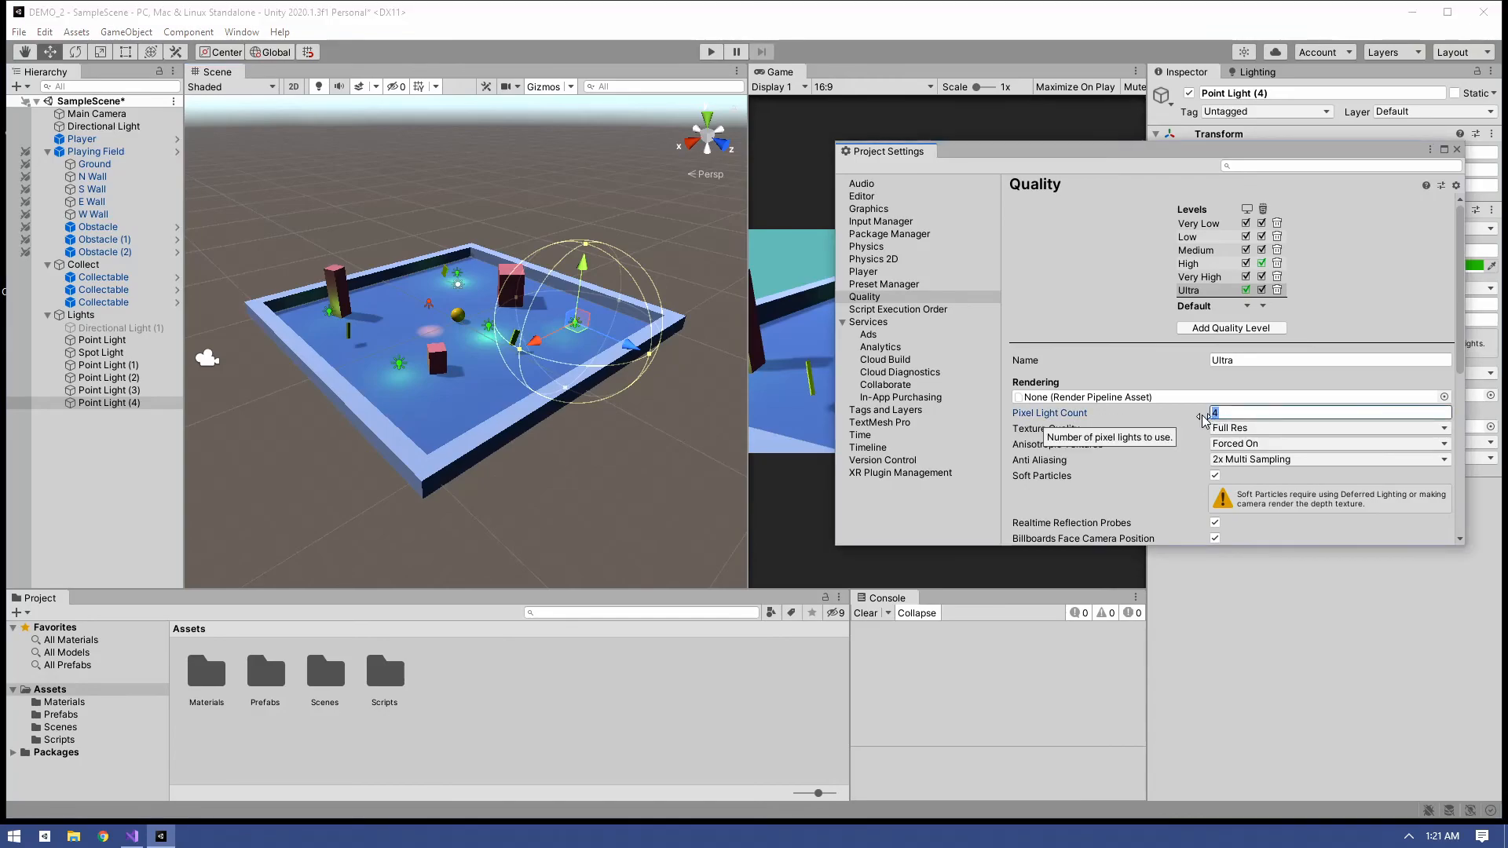
text(6)
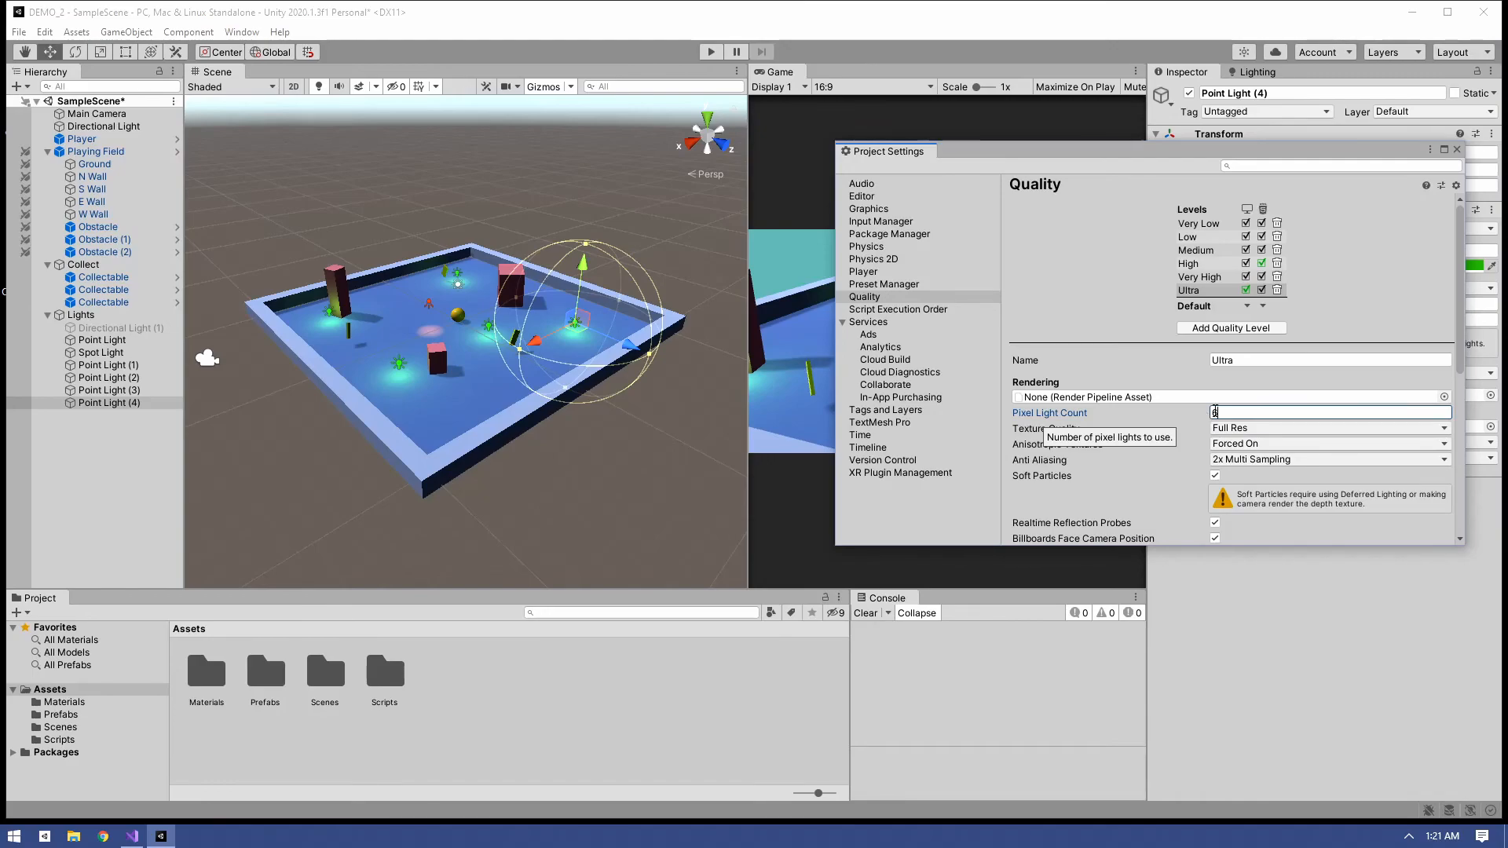
click(1223, 412)
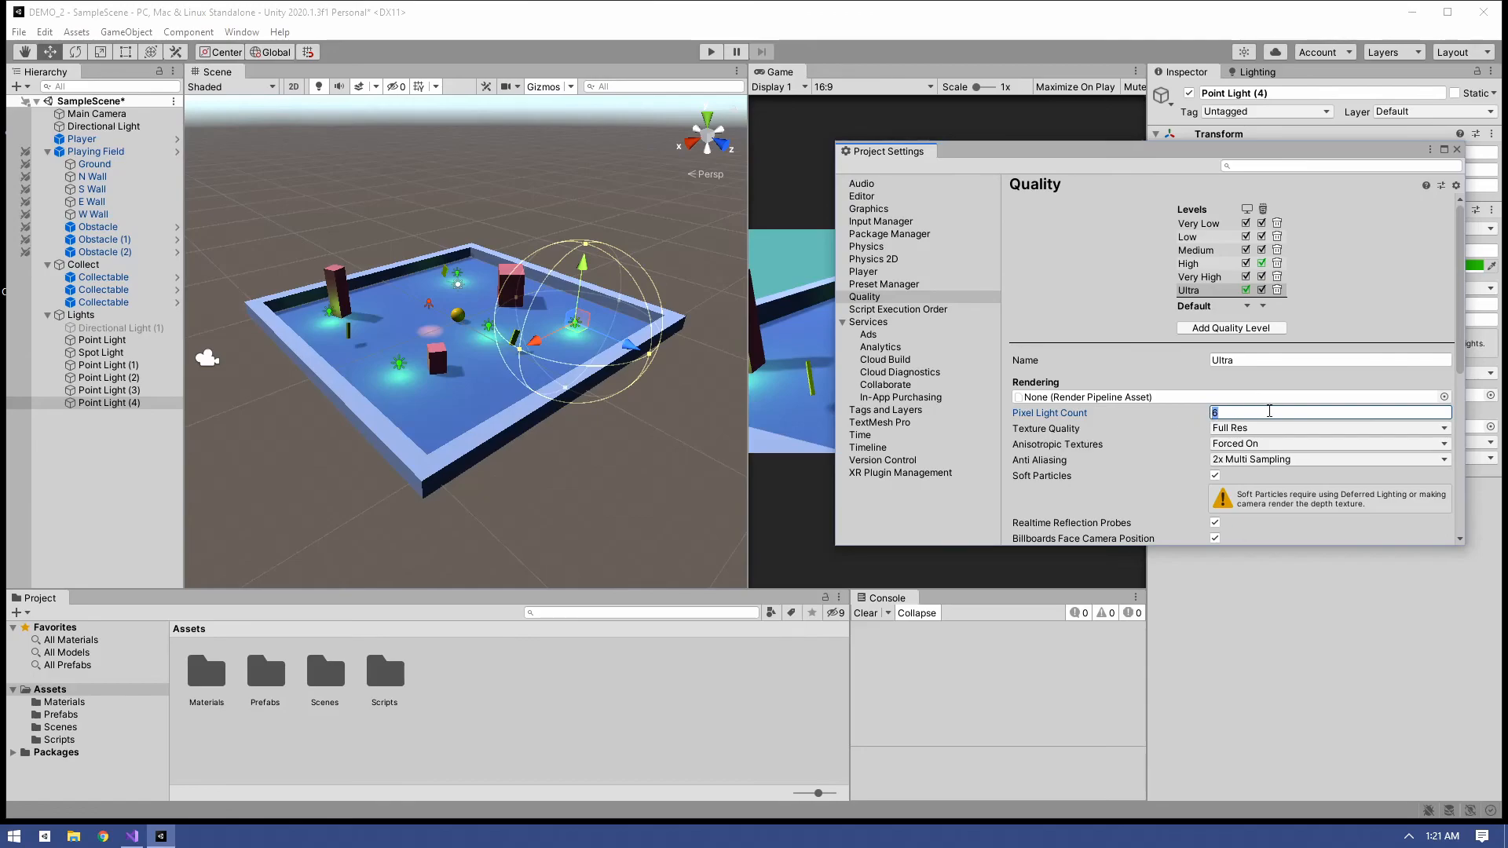
text(2)
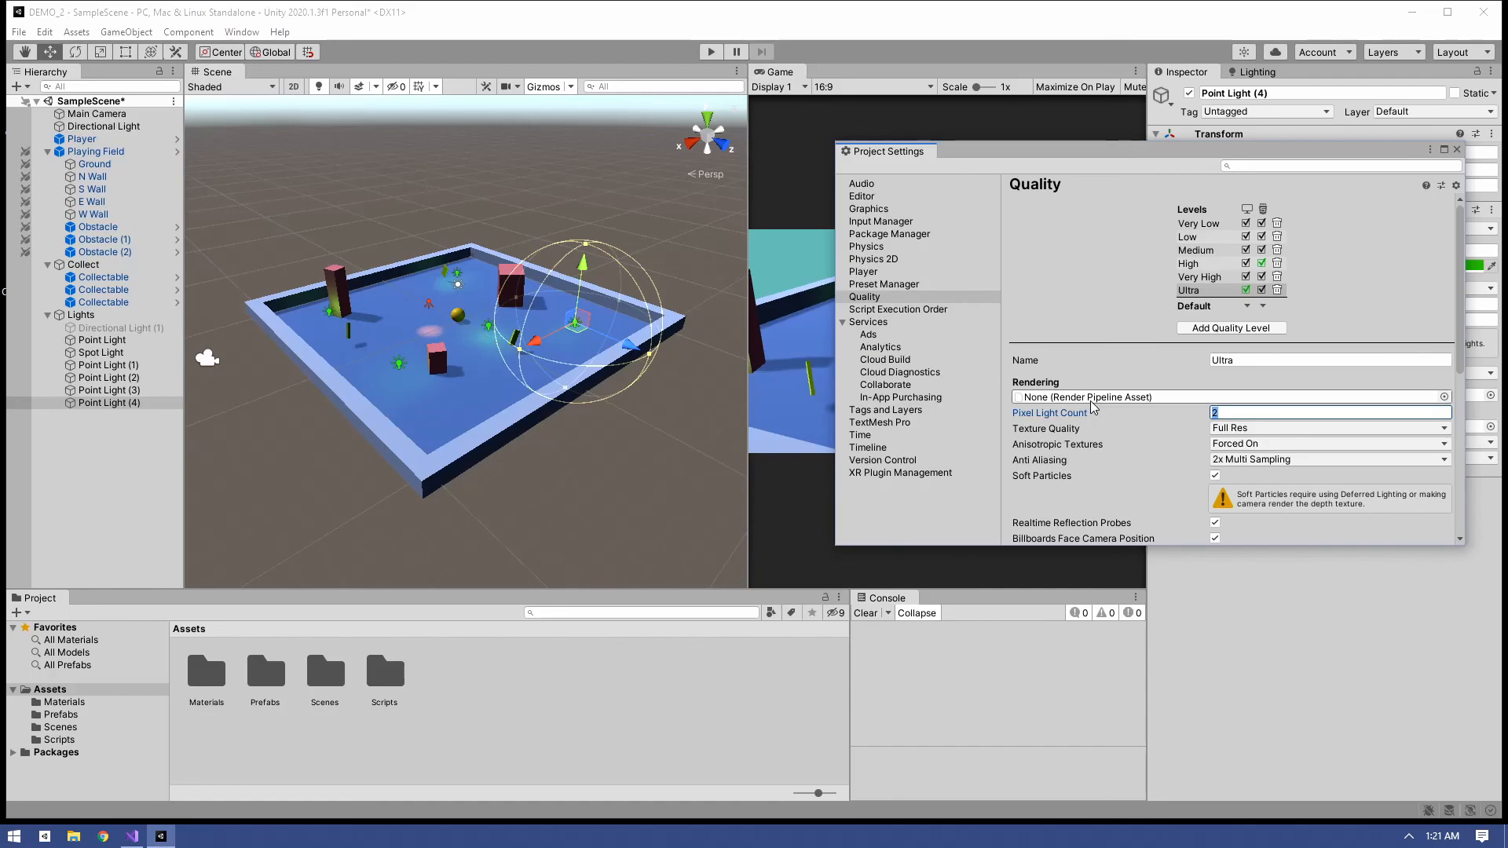
text(8)
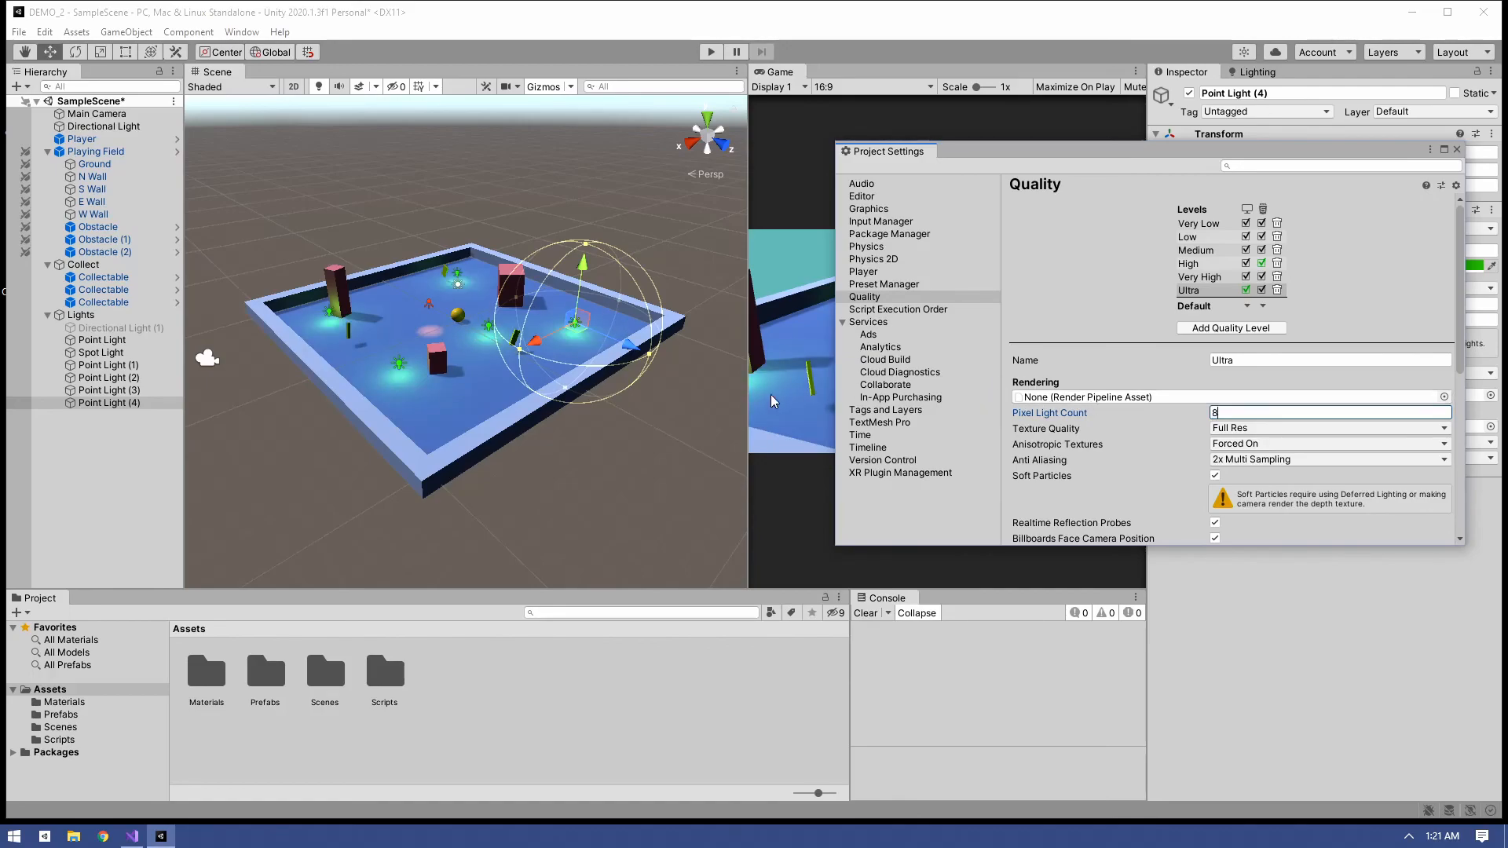